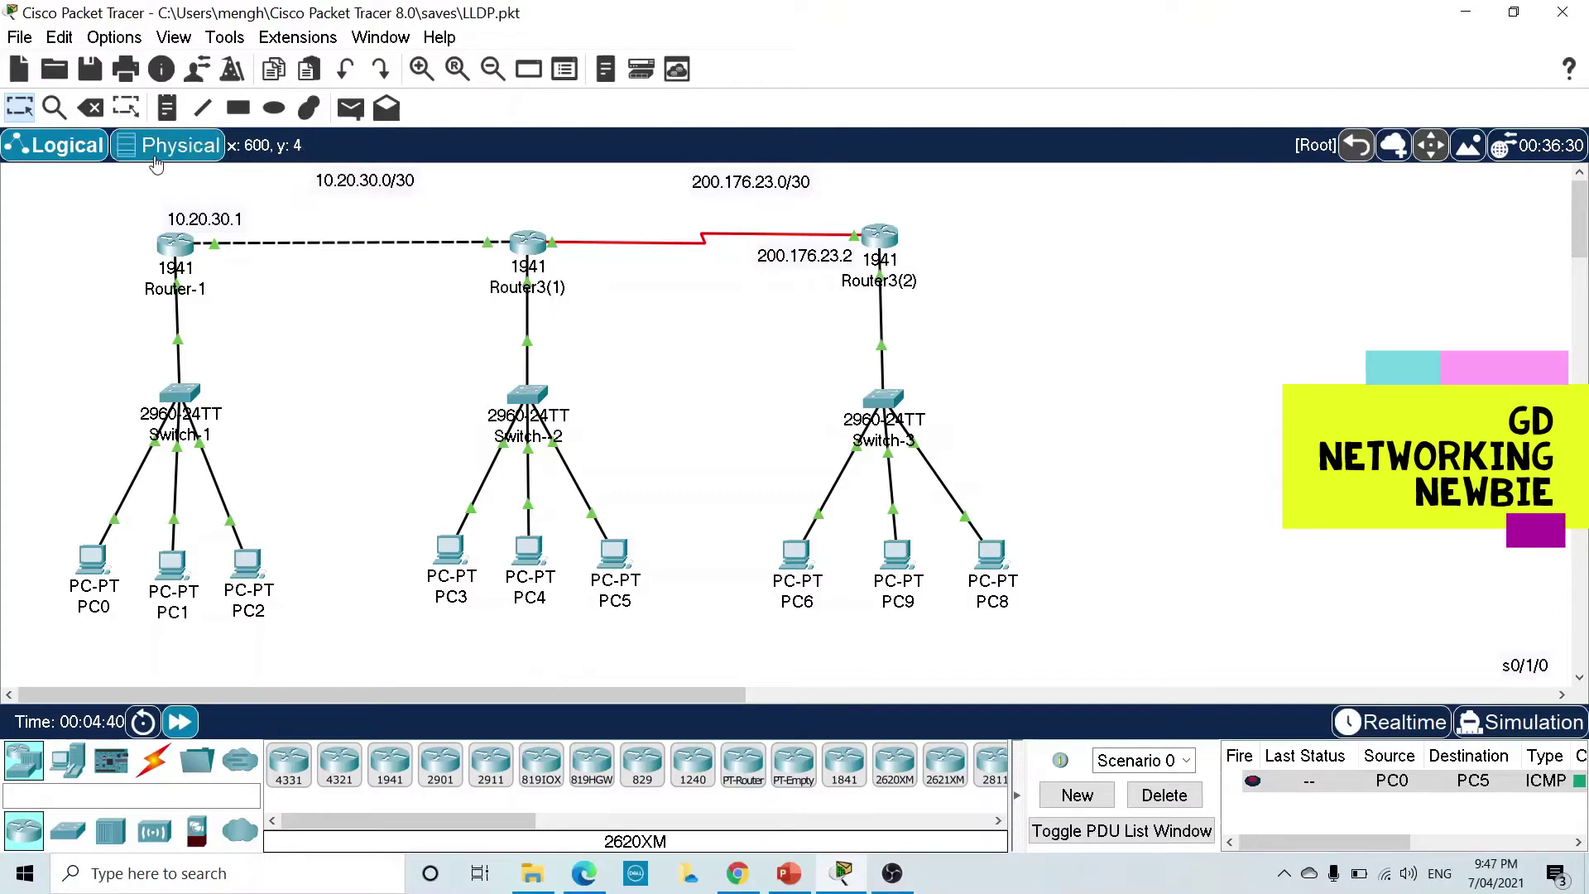
- Draw a filled bright green (#55ff00) ellipse around Router3(1) and its label in the logical topology
left_click(274, 108)
left_click(861, 139)
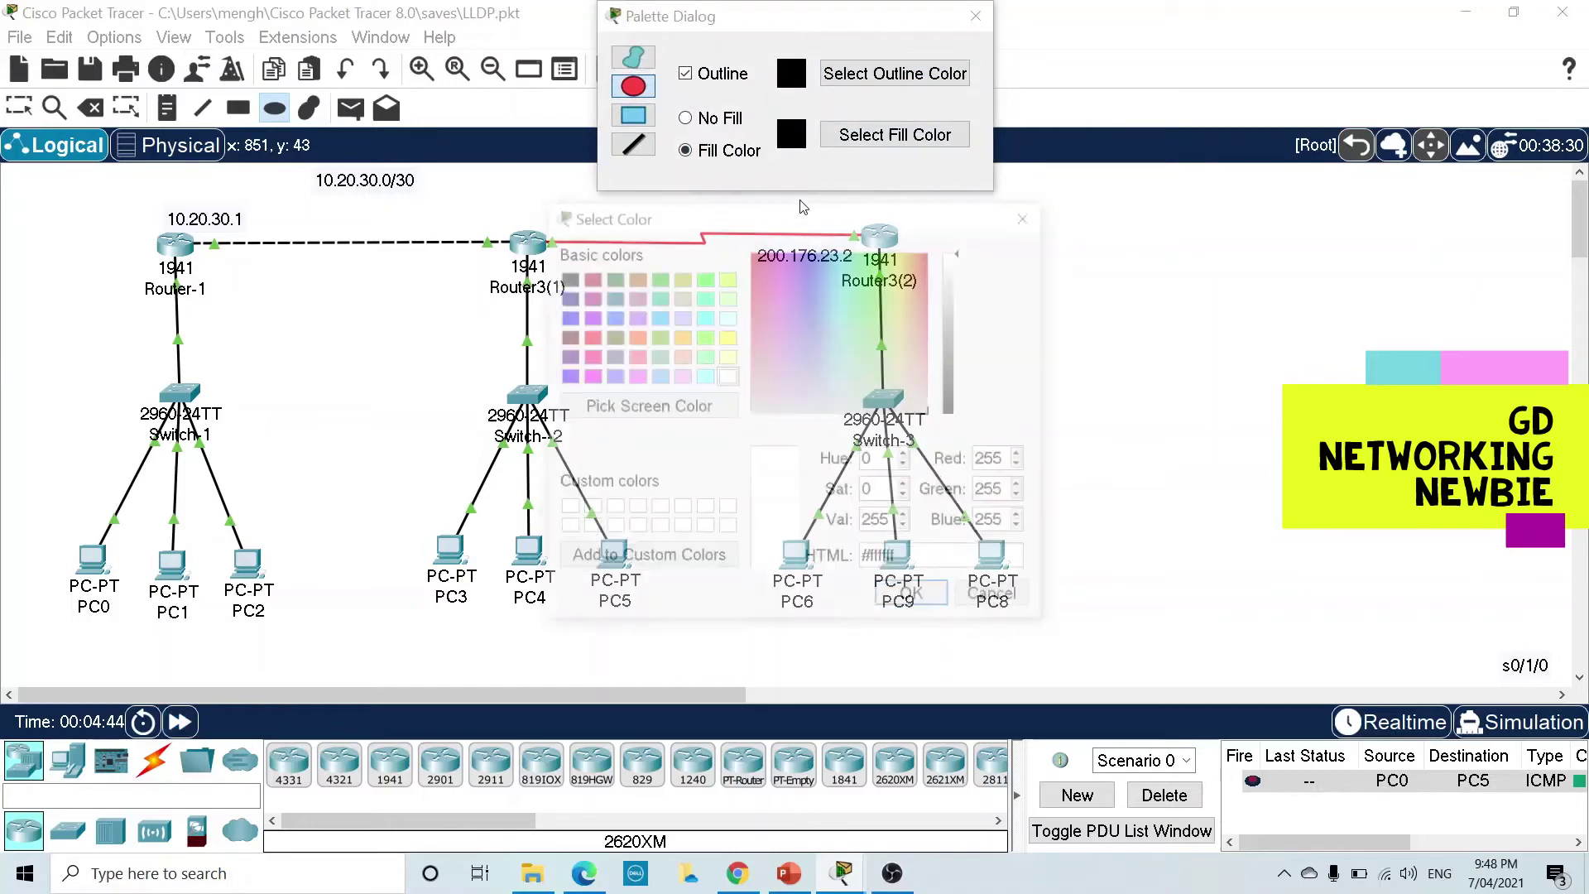
left_click(702, 339)
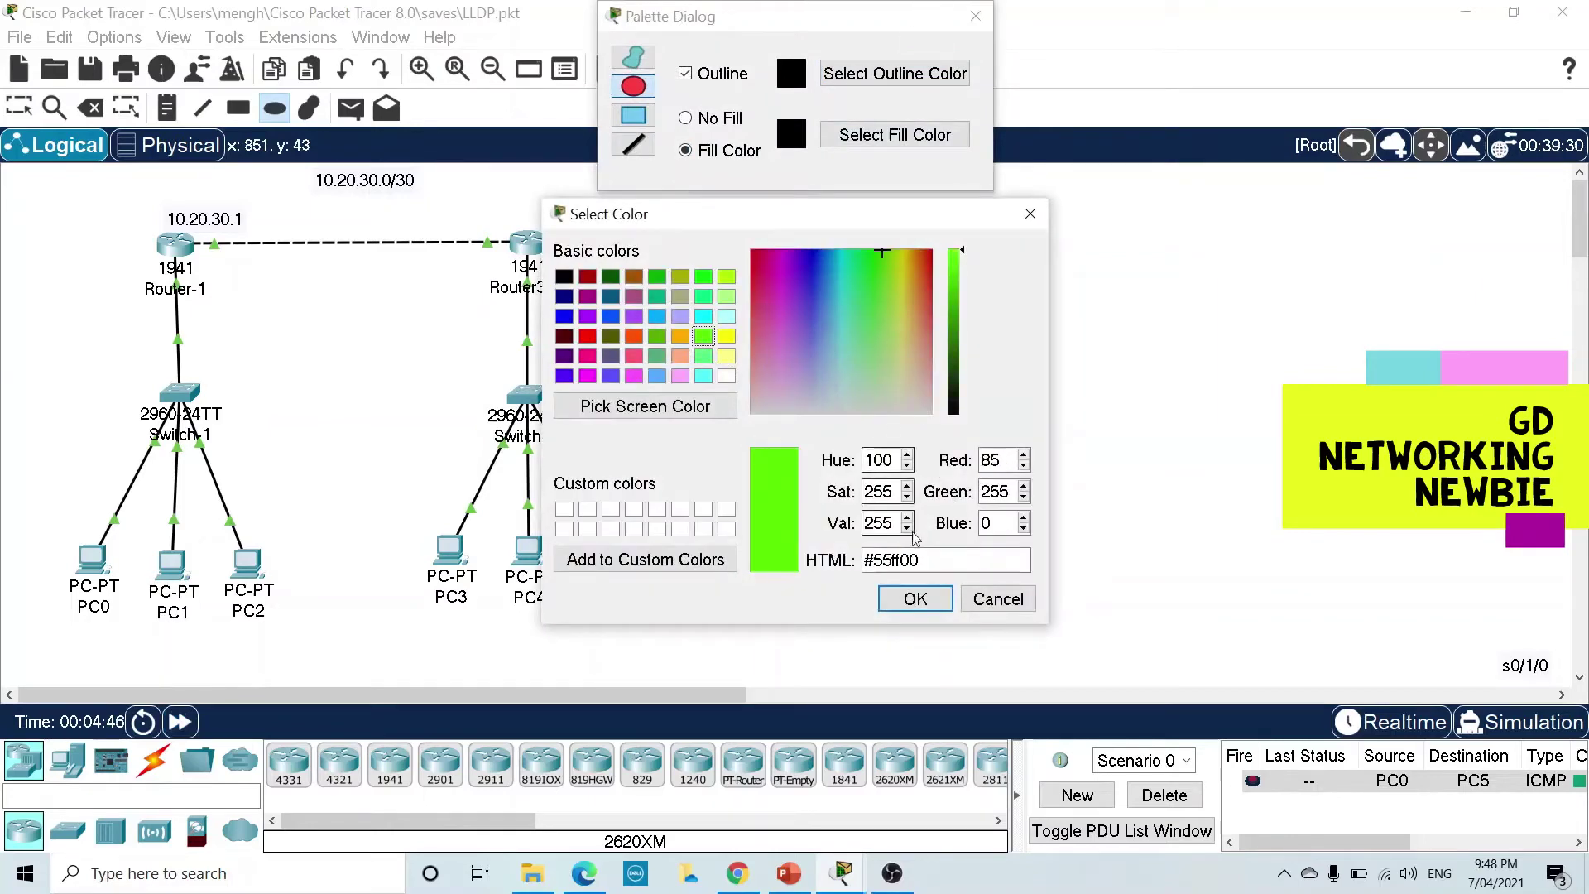
left_click(915, 598)
left_click(975, 15)
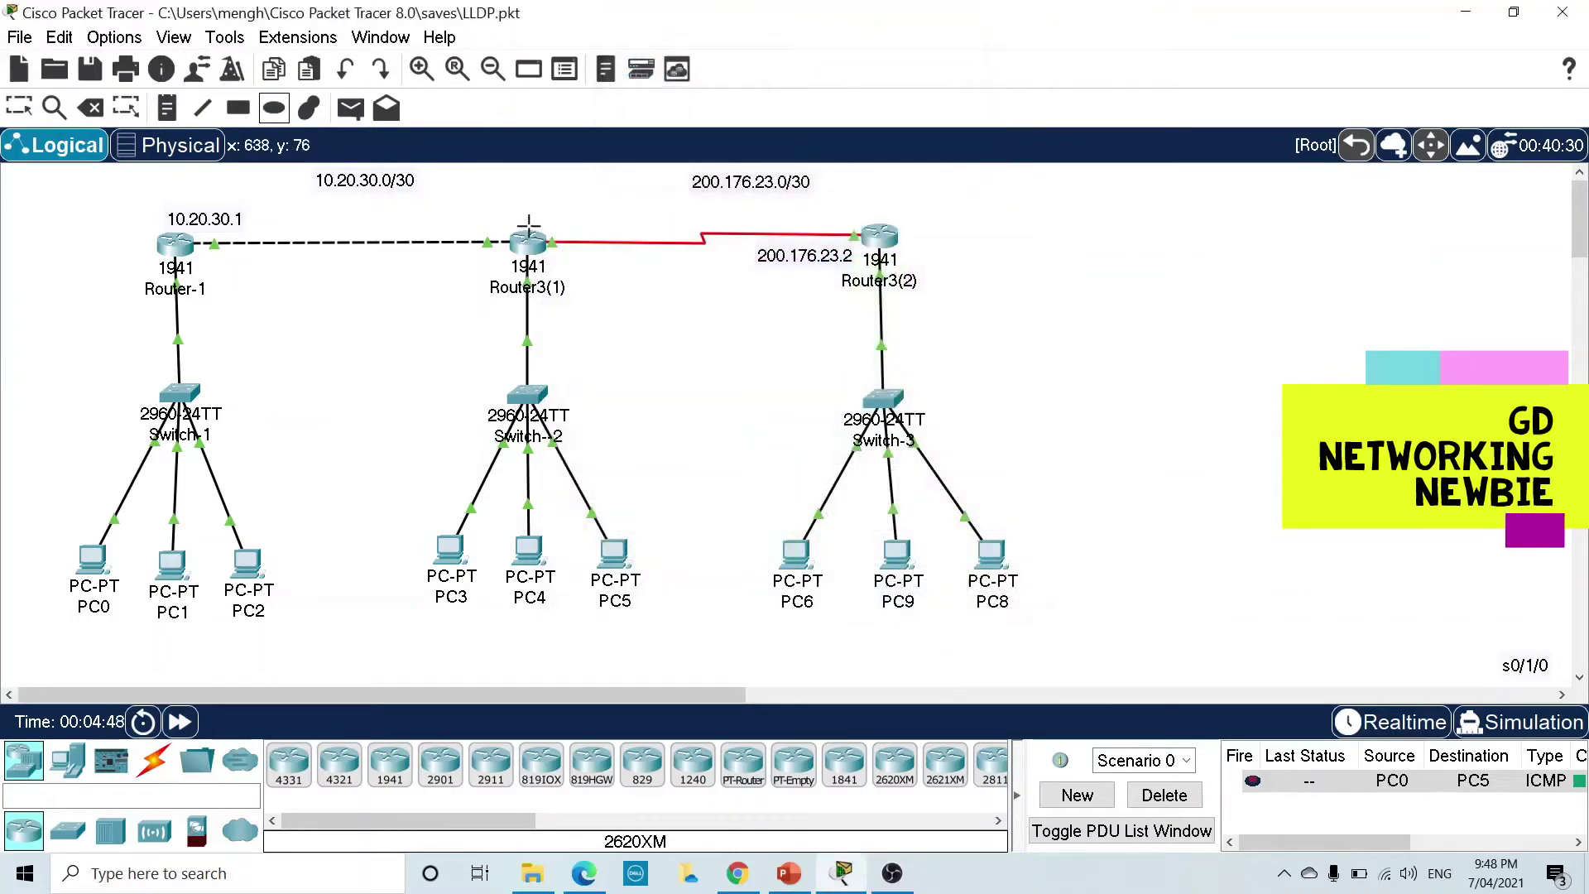
left_click_drag(473, 202, 599, 323)
key("Escape")
left_click_drag(563, 235, 555, 228)
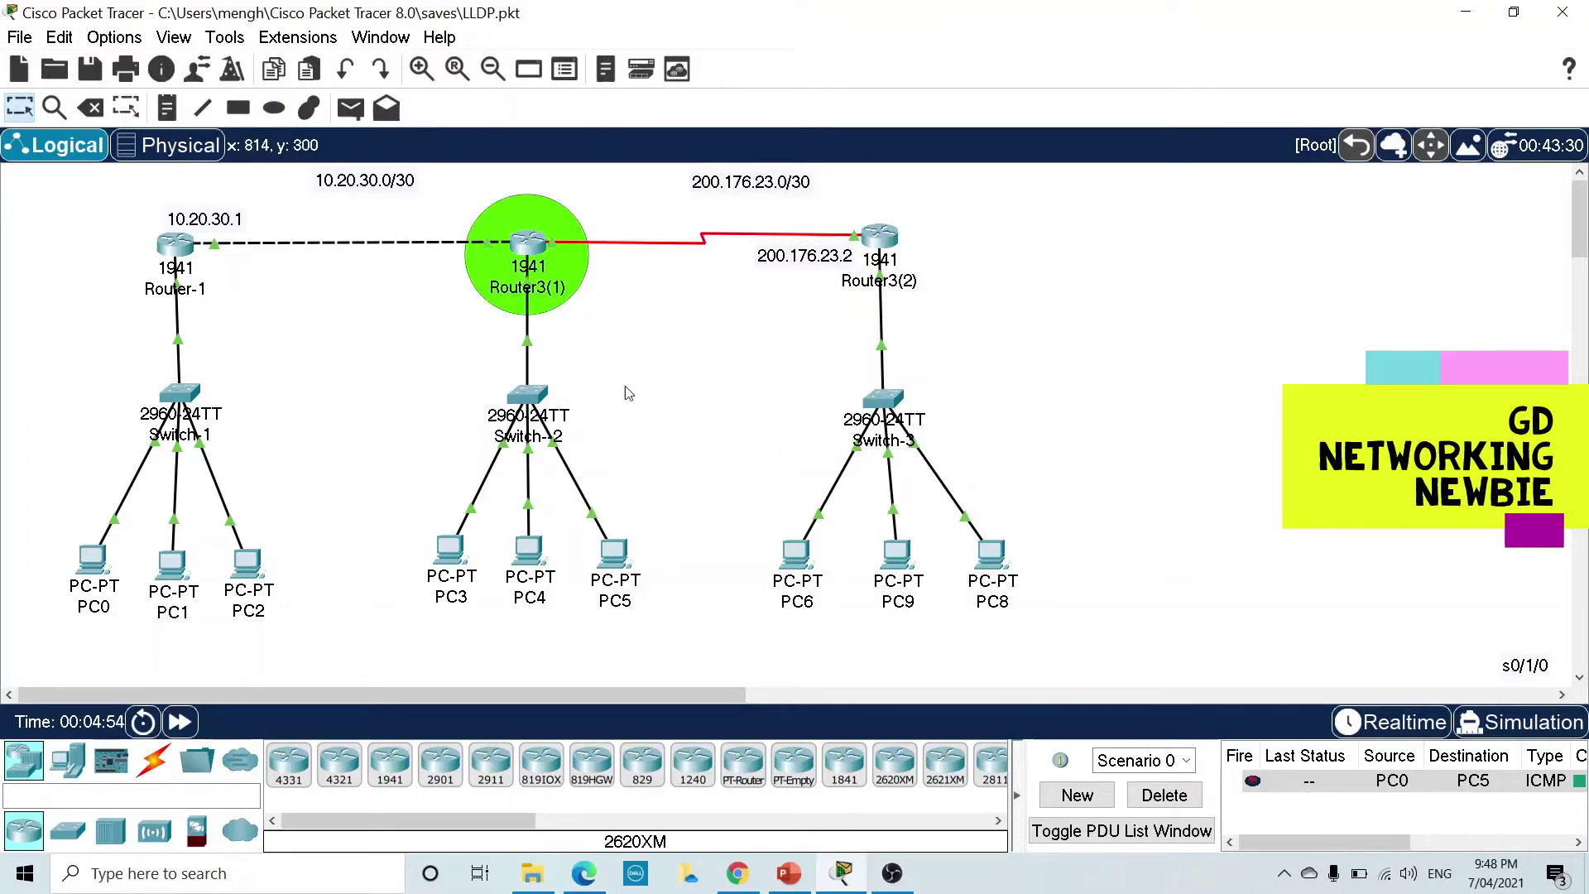
- Open the command line of Router3(1) and enter privileged EXEC mode with enable
left_click(539, 269)
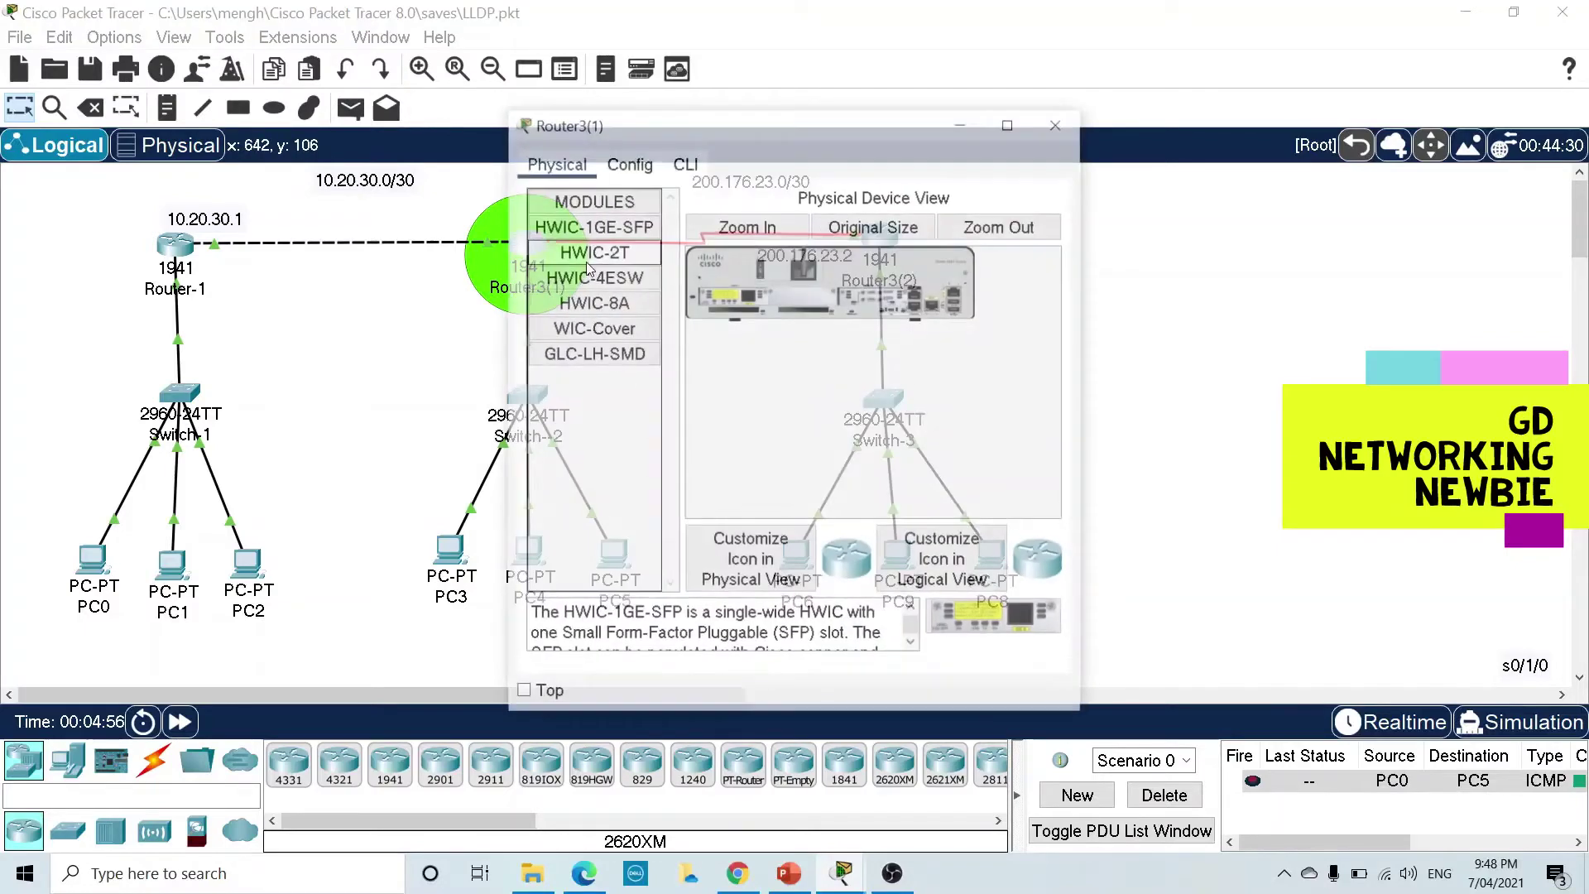
left_click_drag(745, 122, 654, 74)
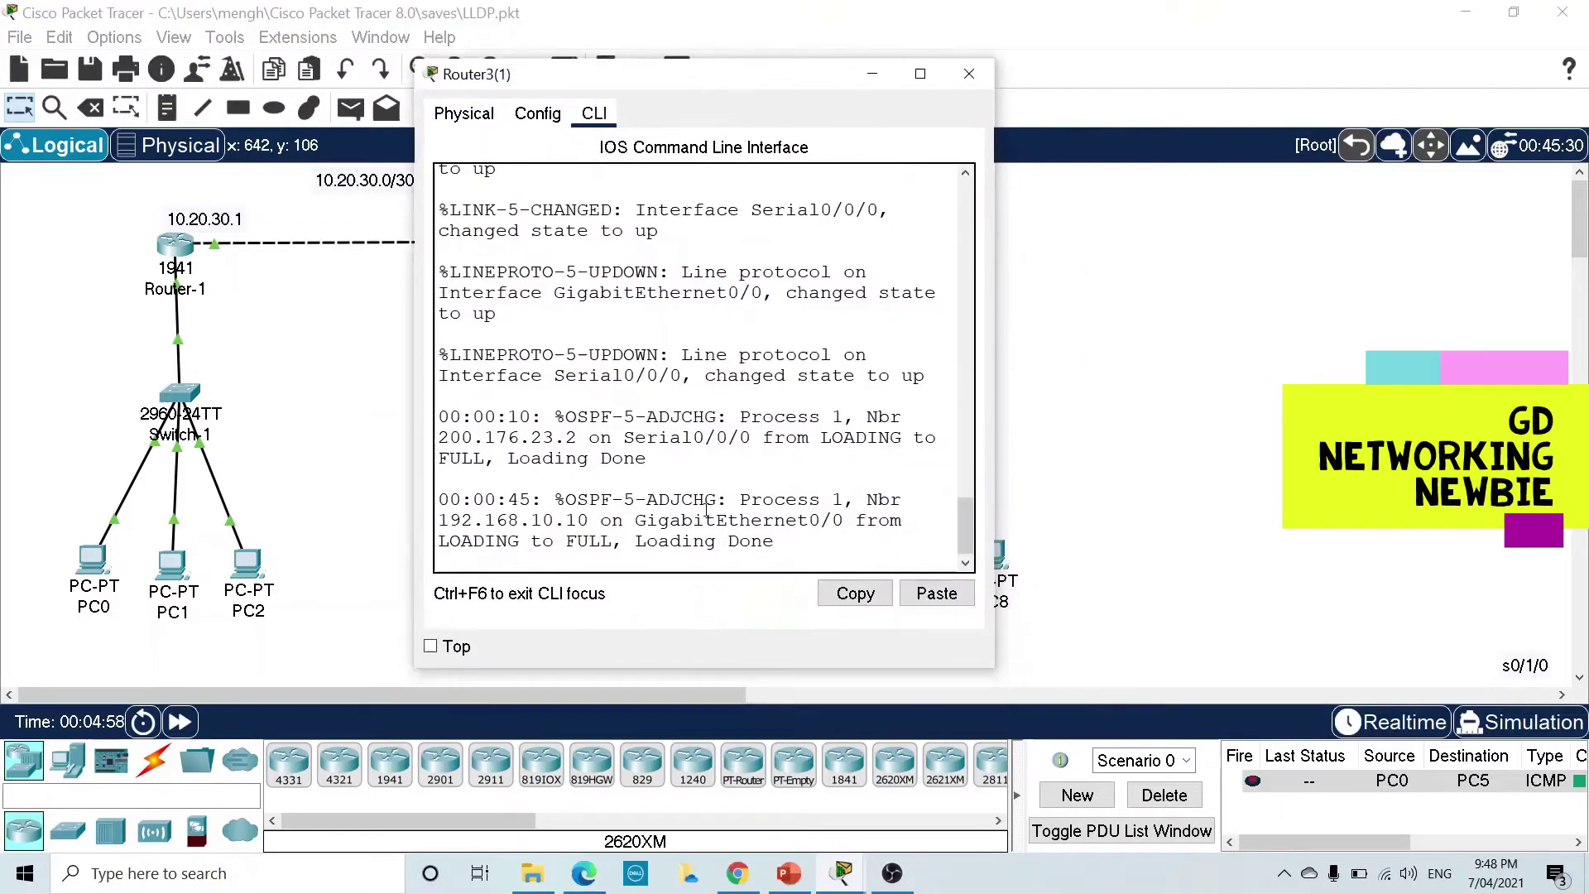
key("Return")
key("Return")
key("Return")
key("Return")
key("Return")
type("enable")
key("Return")
- Enter global configuration mode on Router-2 with configure terminal
type("conif")
key("Tab")
key("BackSpace")
key("BackSpace")
type("f")
key("Tab")
type("ter")
key("Tab")
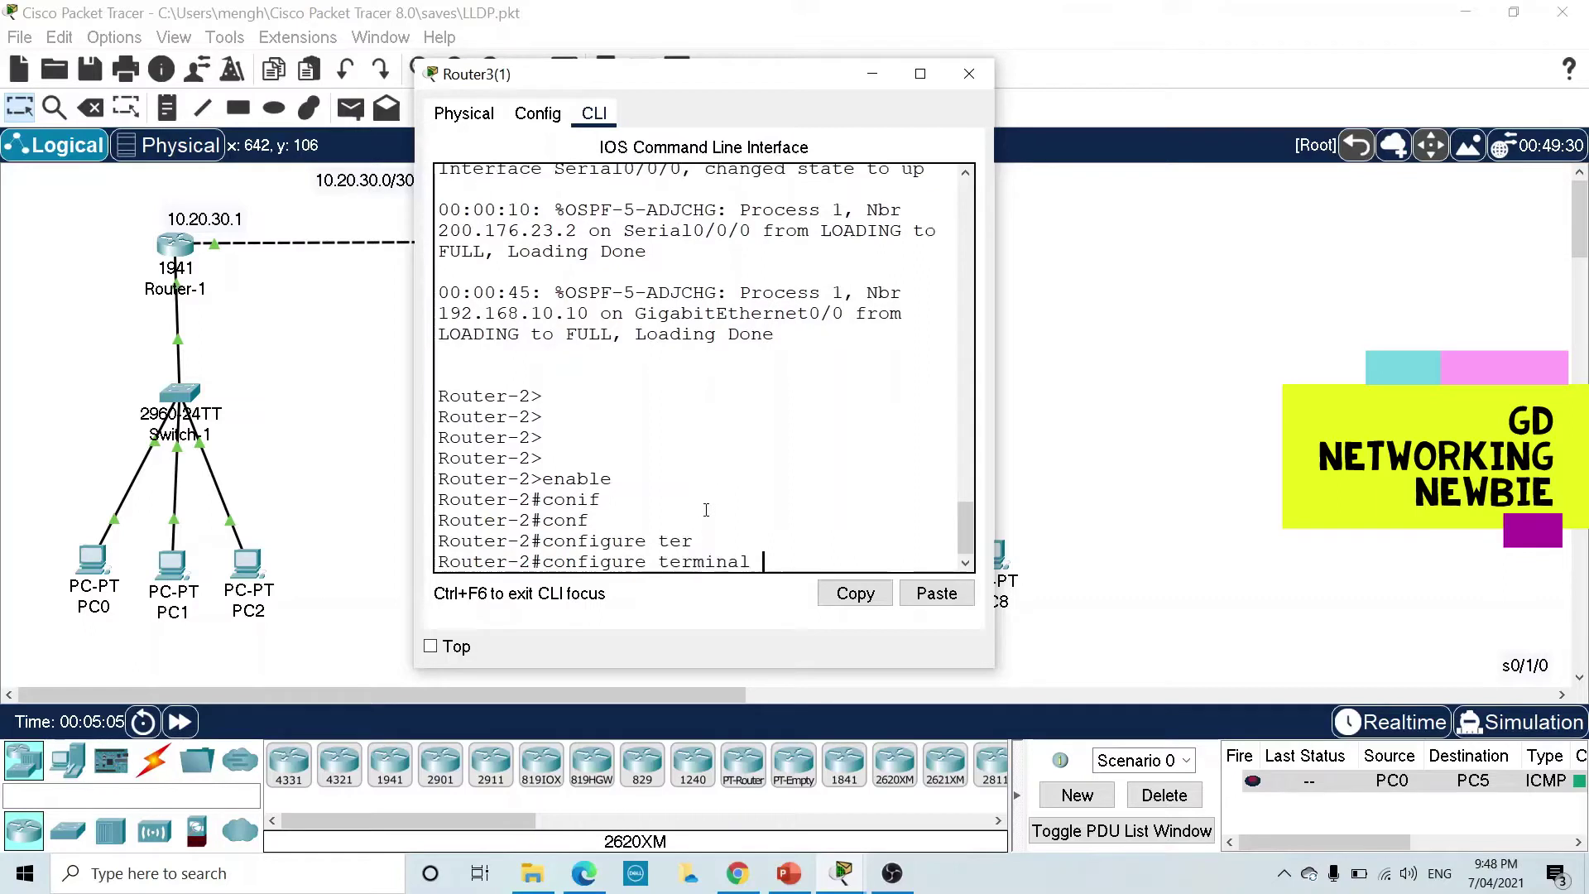
key("Return")
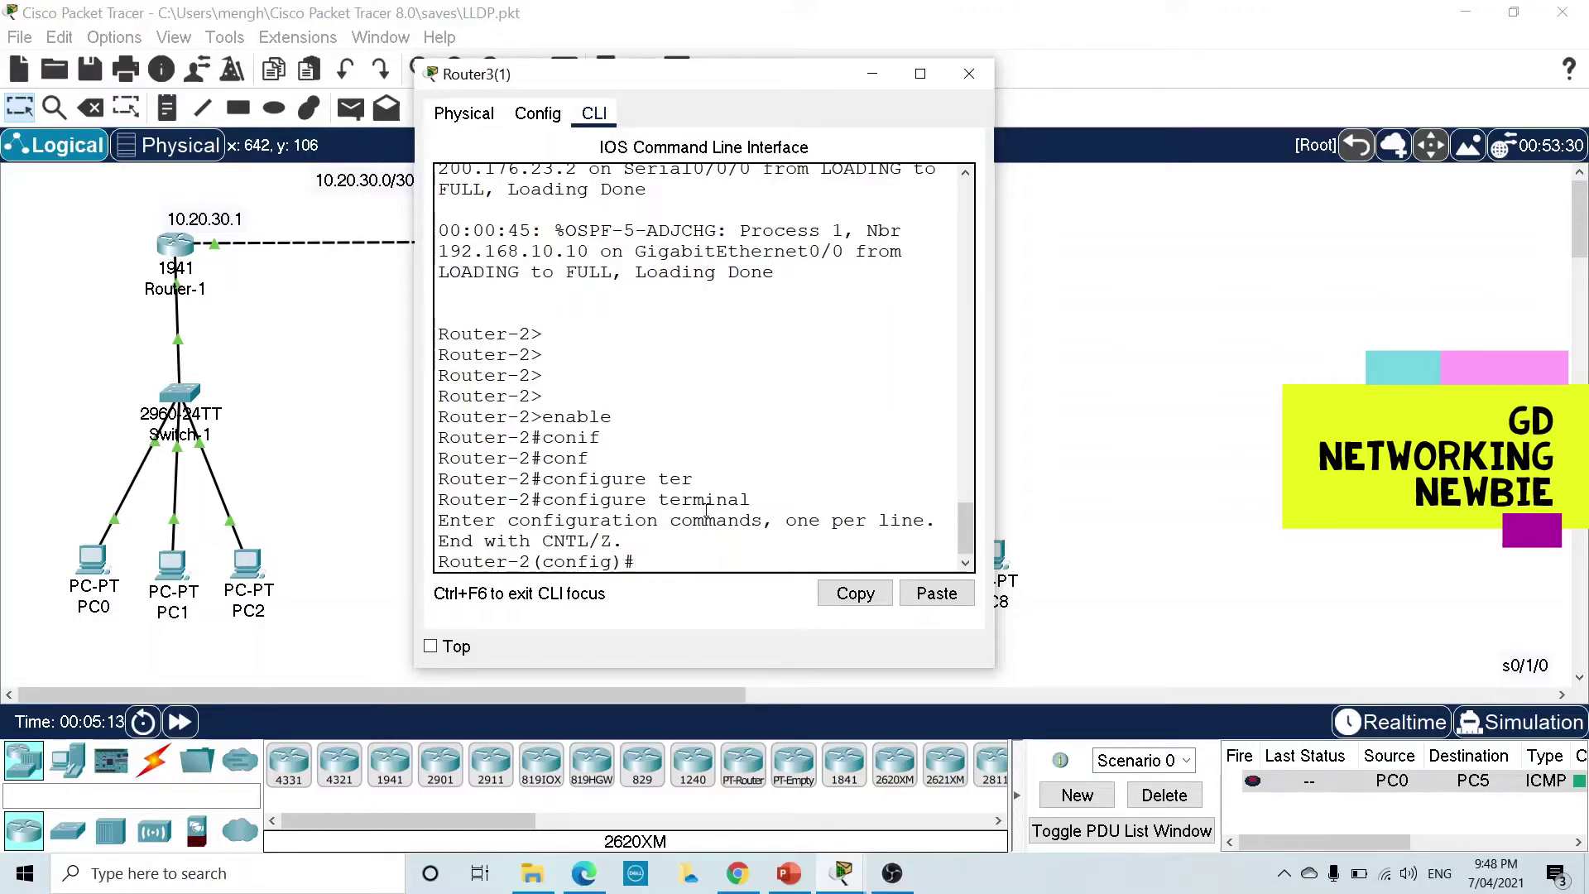
- Disable CDP globally with no cdp run and enable LLDP with lldp run on Router-2, then minimize its window
type("no cdp run")
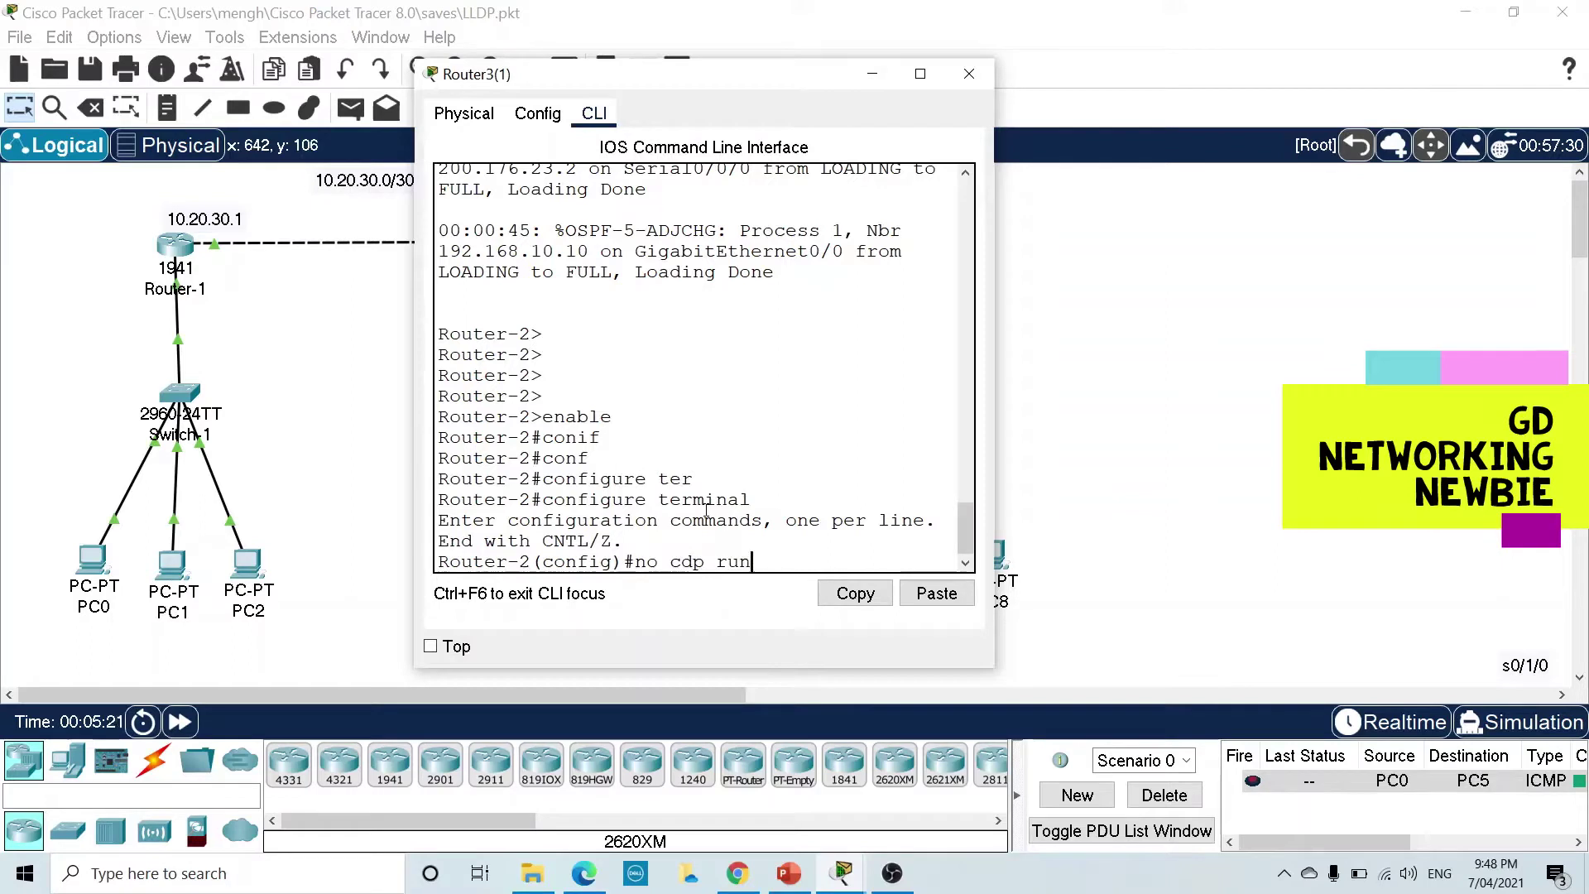
key("Return")
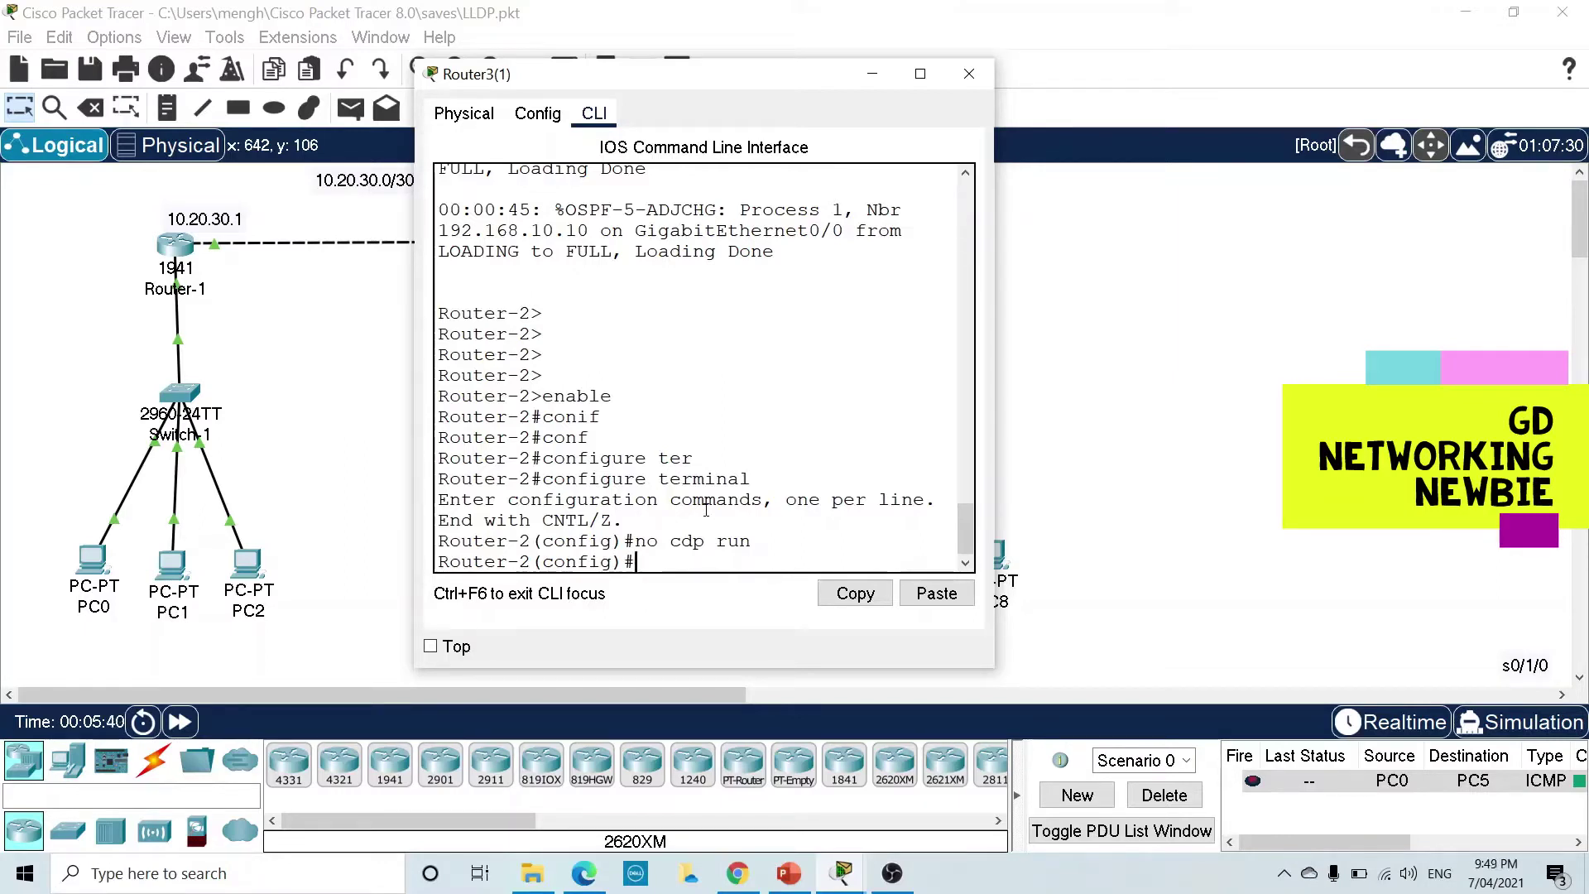
type("lldp run")
key("Return")
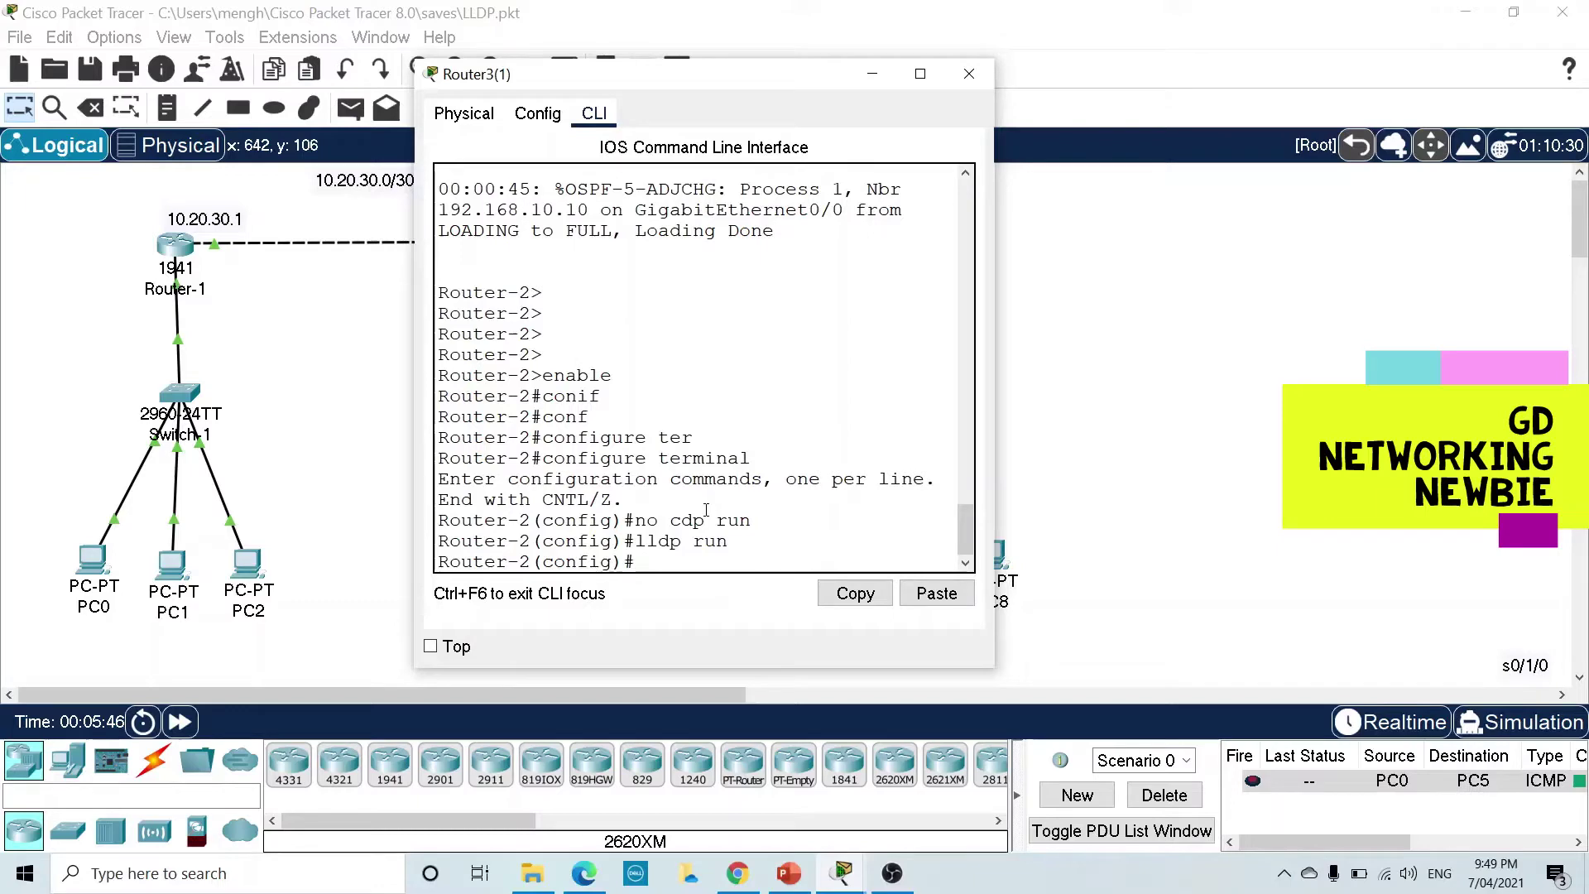
left_click(871, 73)
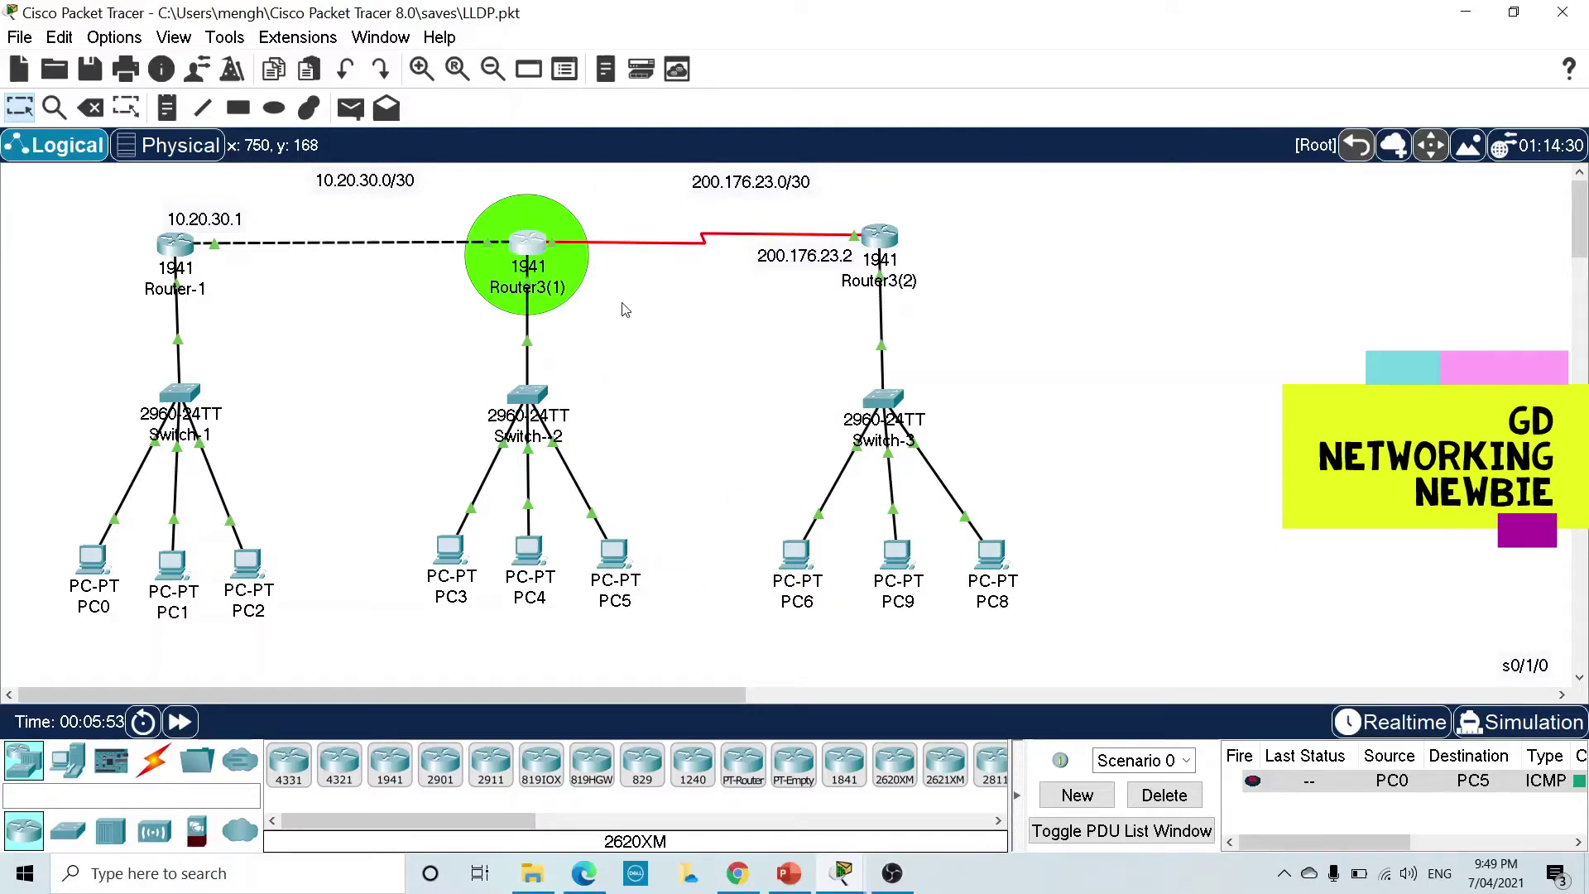
- Leave configuration mode on Router-2 and run show lldp to review its LLDP status, advertisement interval and hold time
left_click(546, 258)
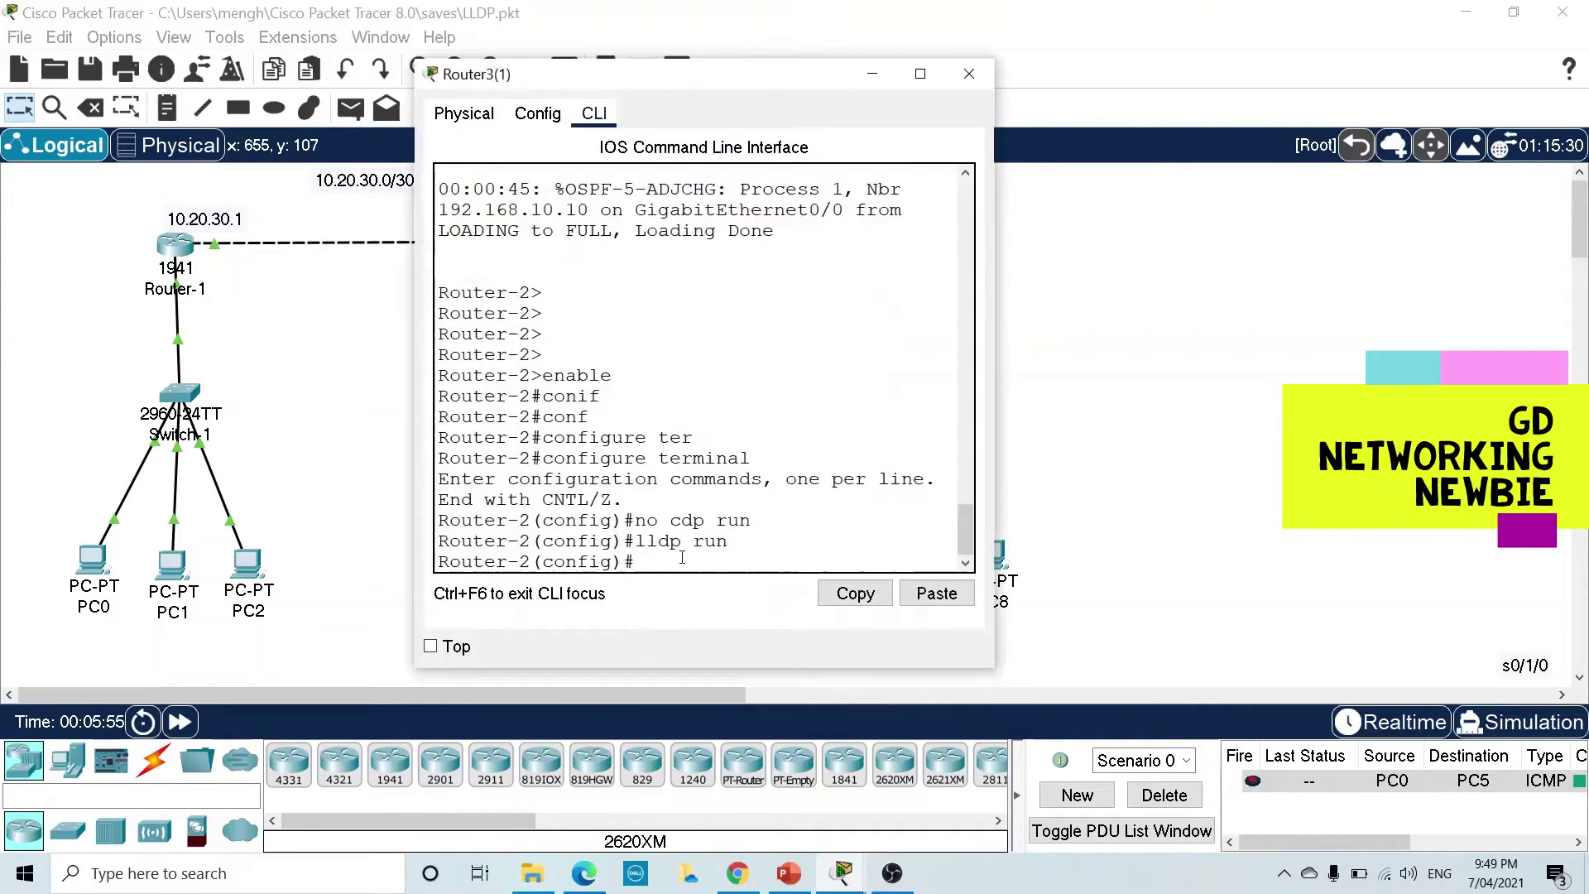
key("ctrl+z")
key("Return")
key("Return")
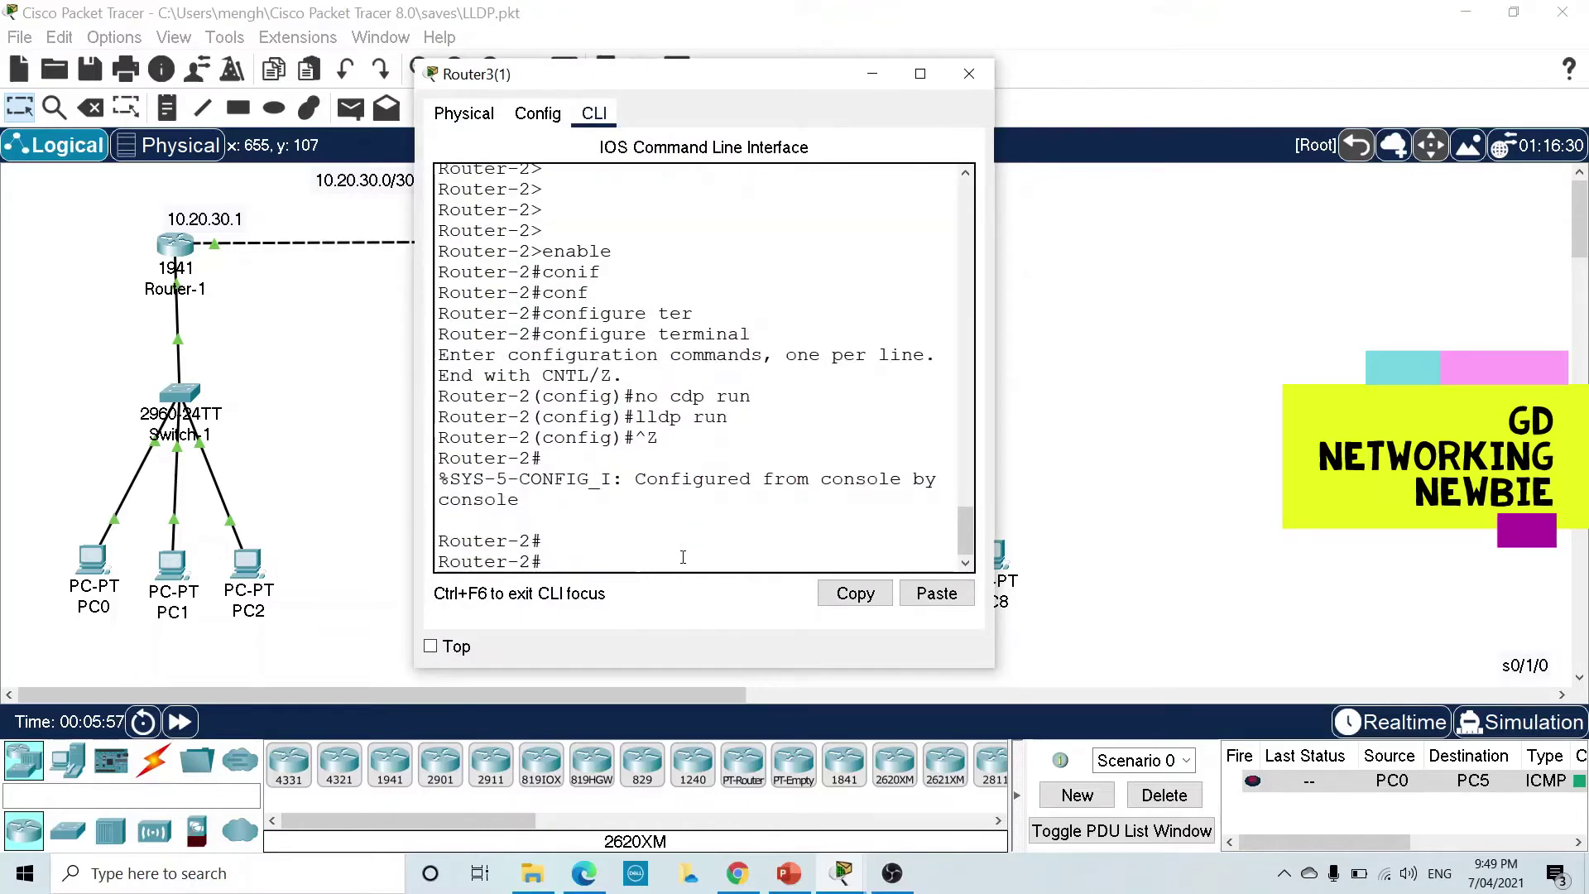
type("show lldp")
key("Return")
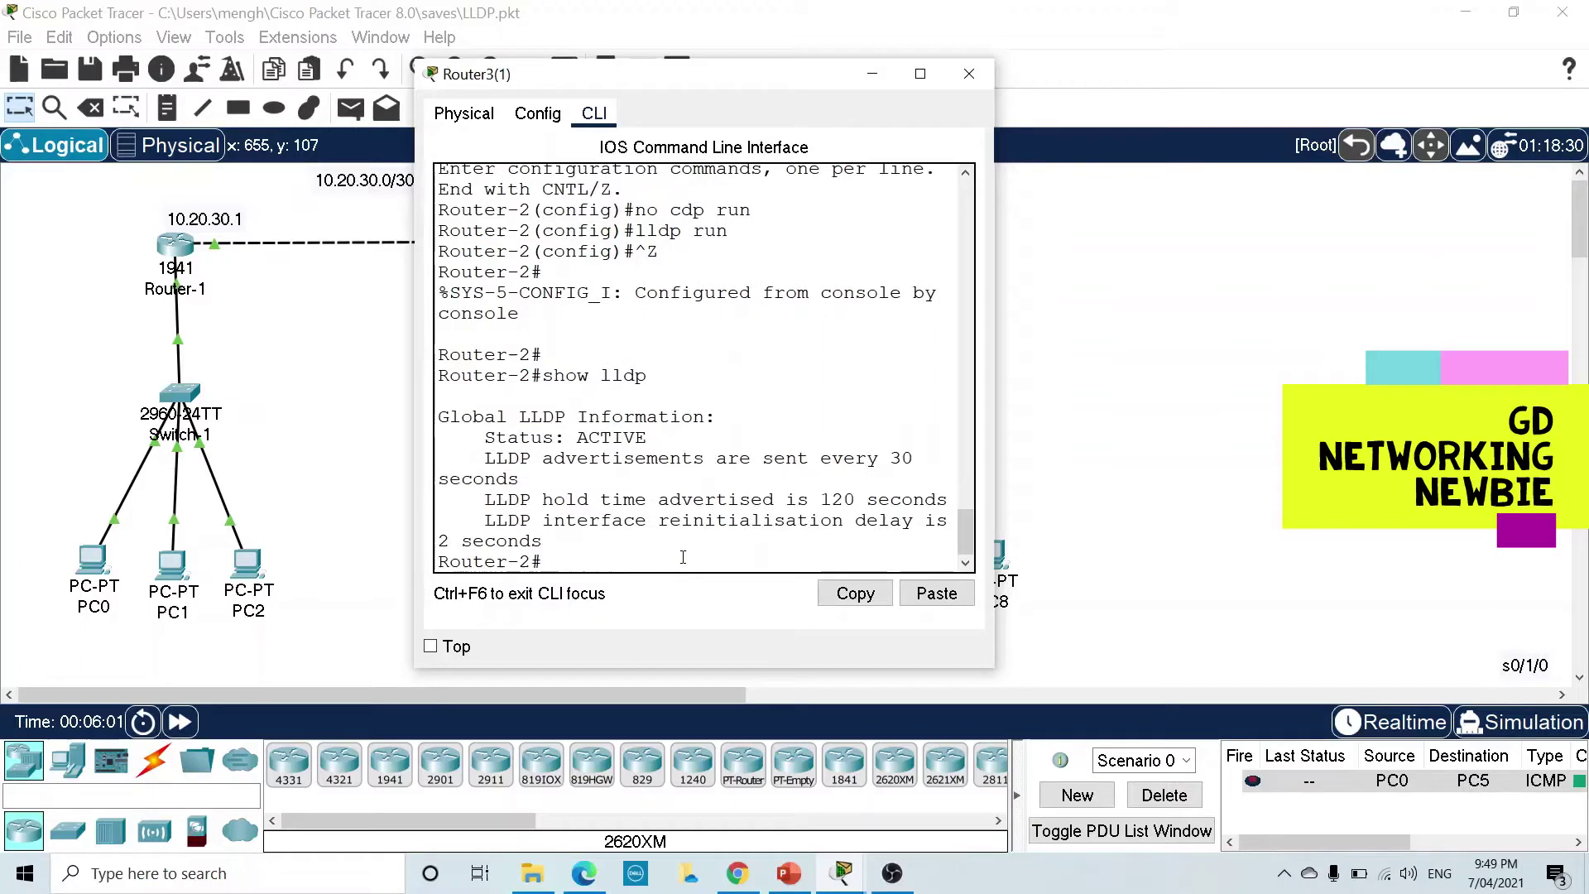
left_click_drag(414, 338, 239, 338)
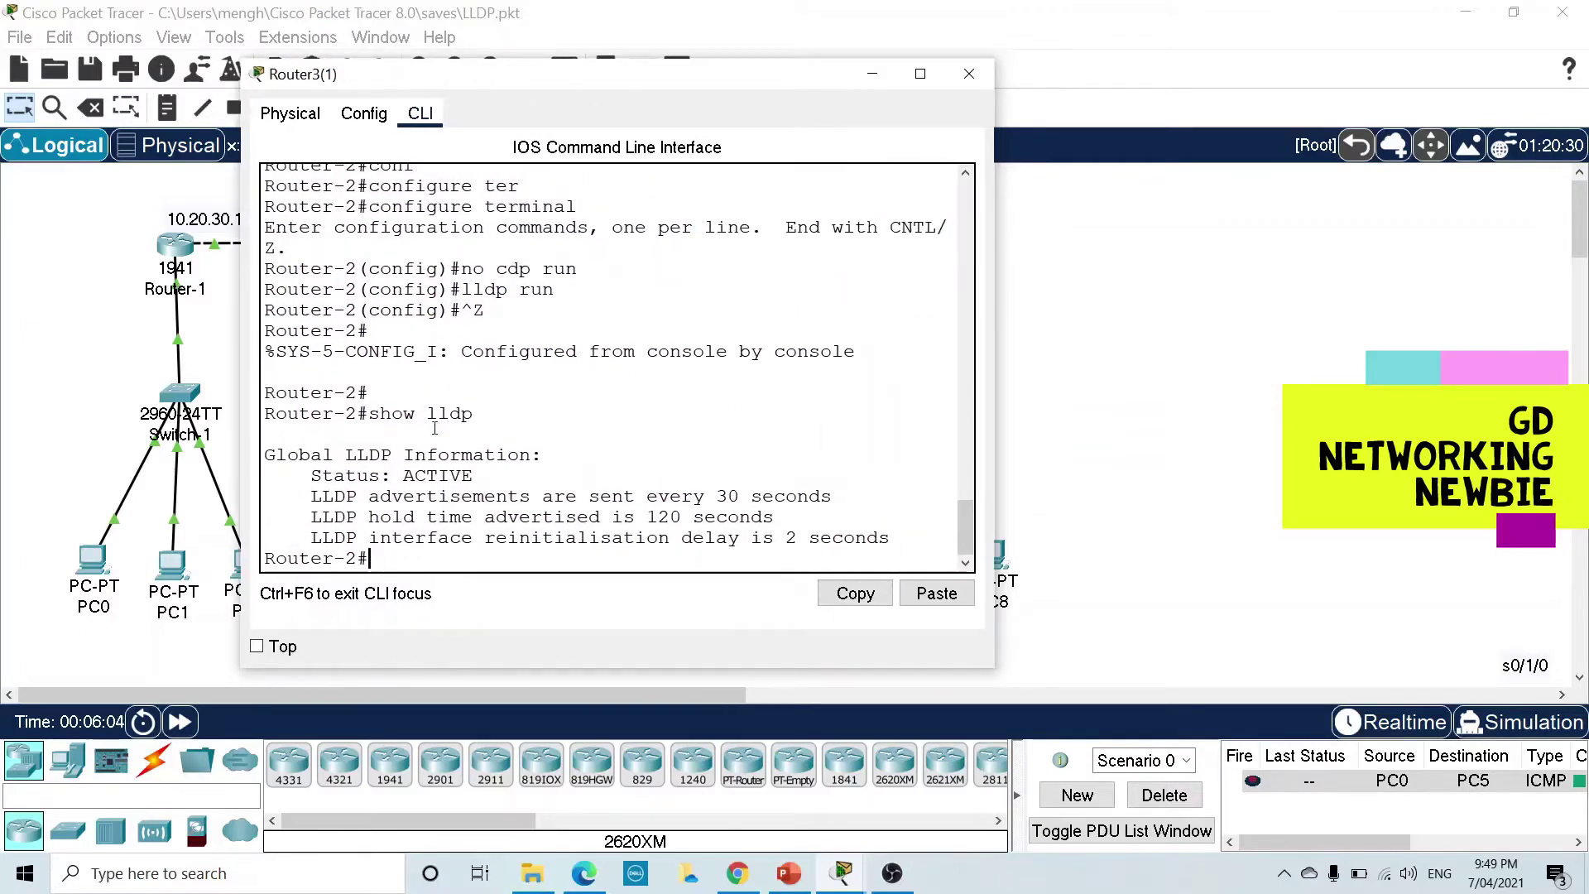
left_click_drag(266, 454, 331, 482)
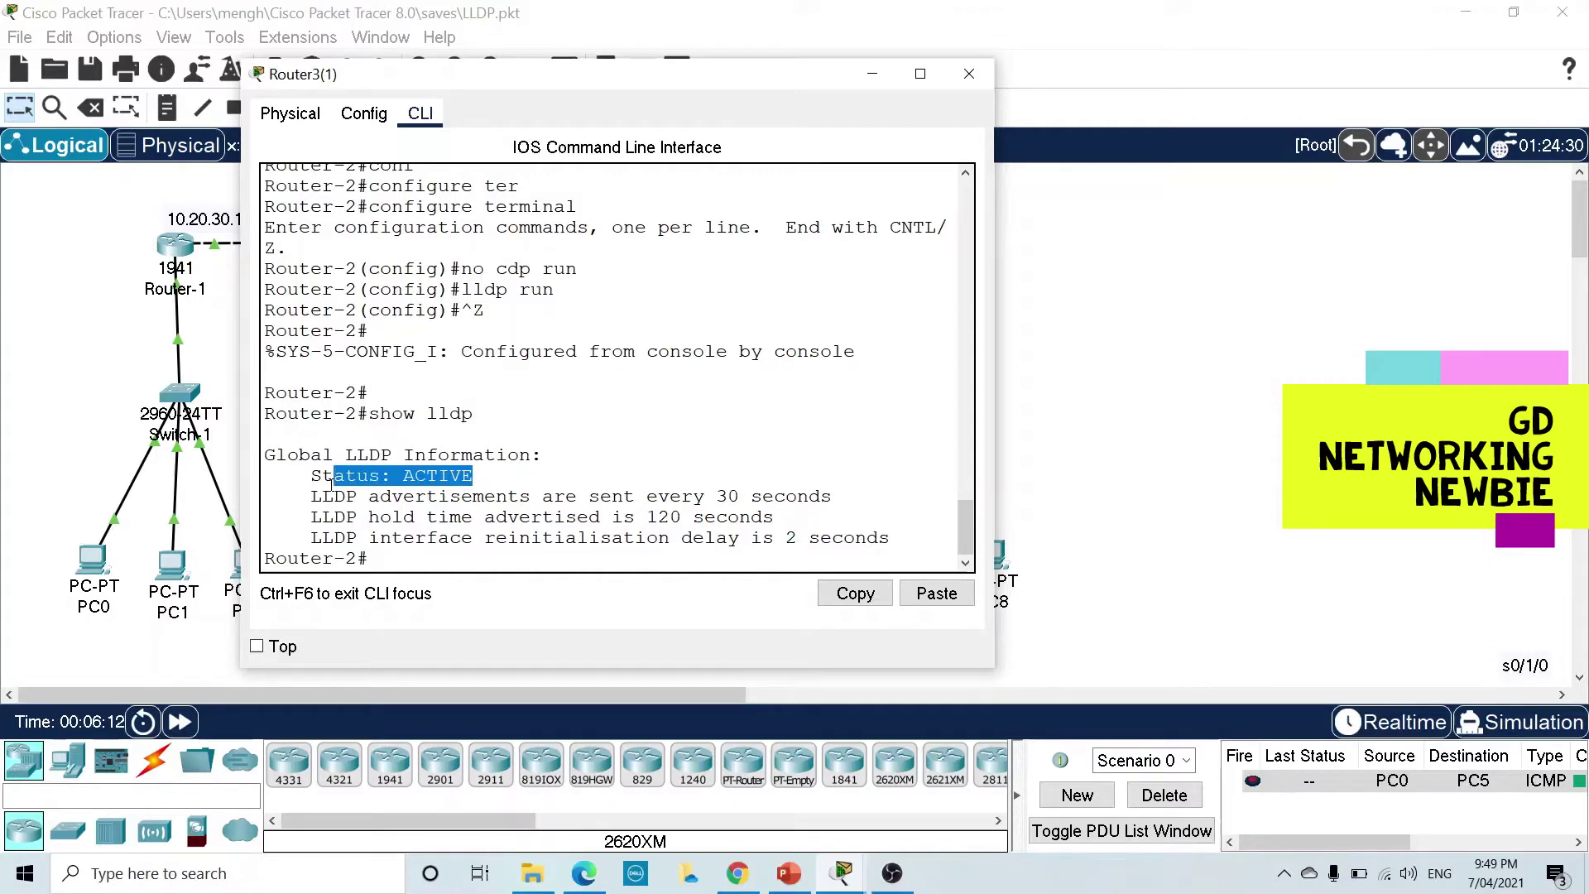
left_click_drag(322, 498, 344, 497)
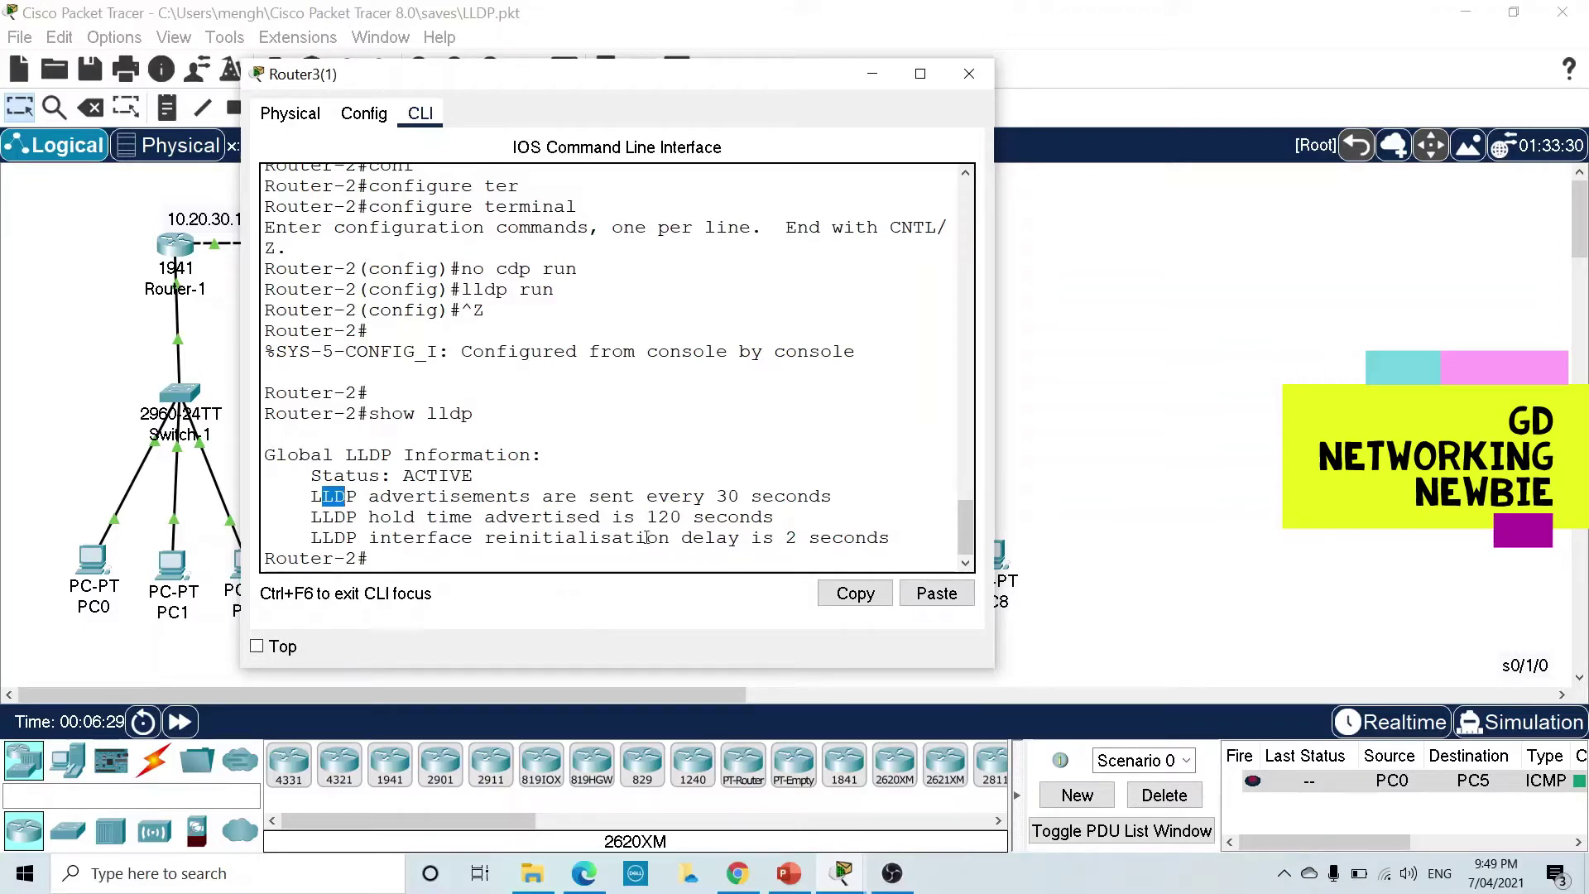
left_click_drag(638, 516, 752, 517)
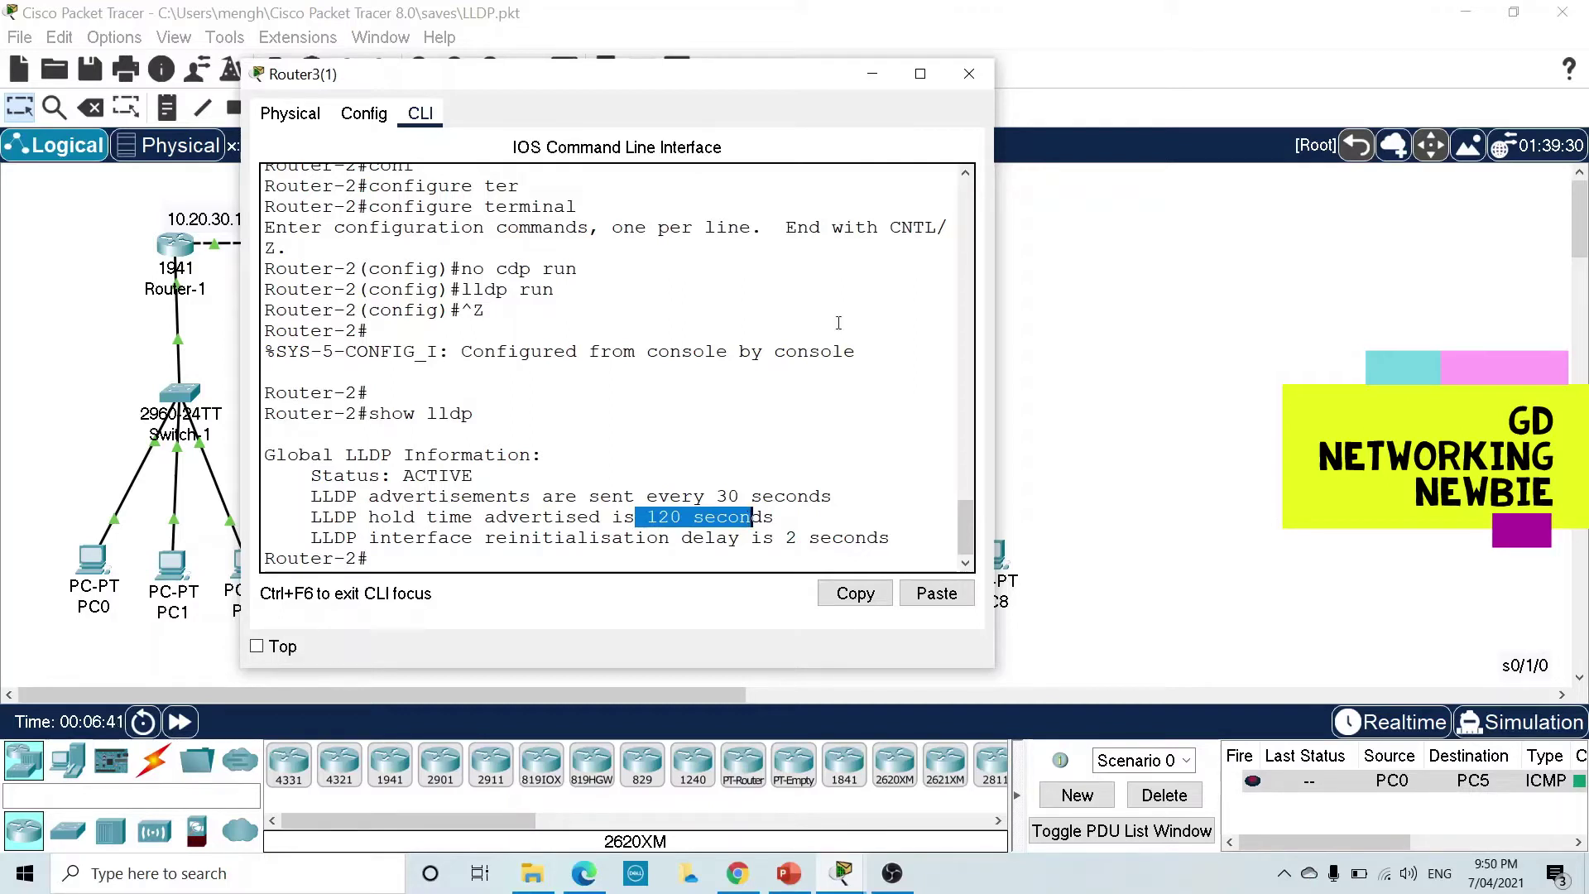
left_click(872, 73)
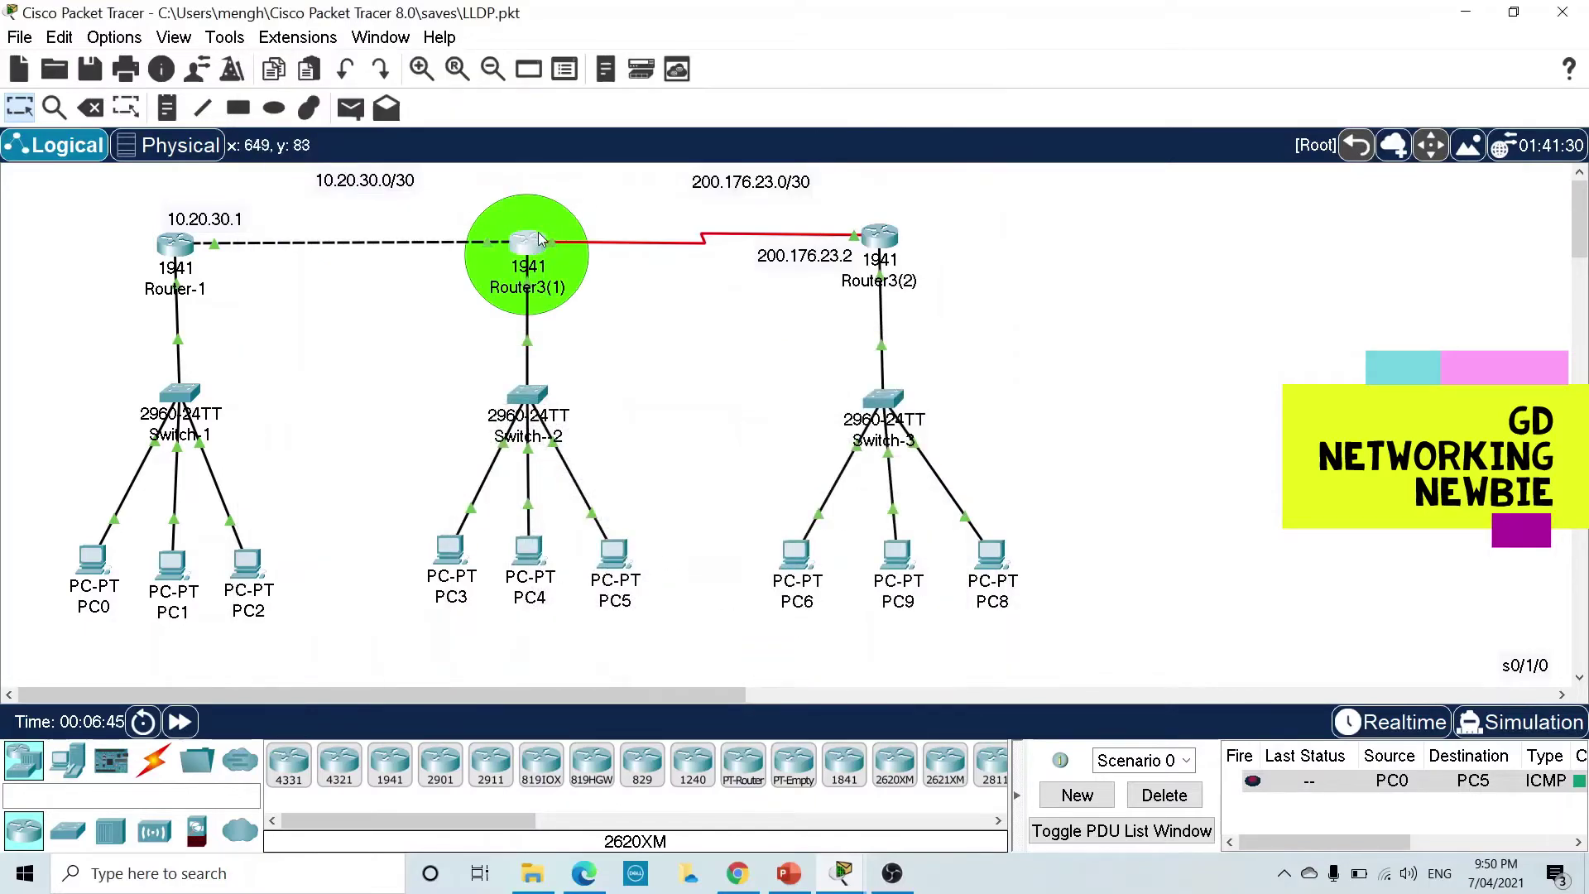
- Open the command line of Switch-2 and enter privileged EXEC mode with enable
mouse_move(540, 238)
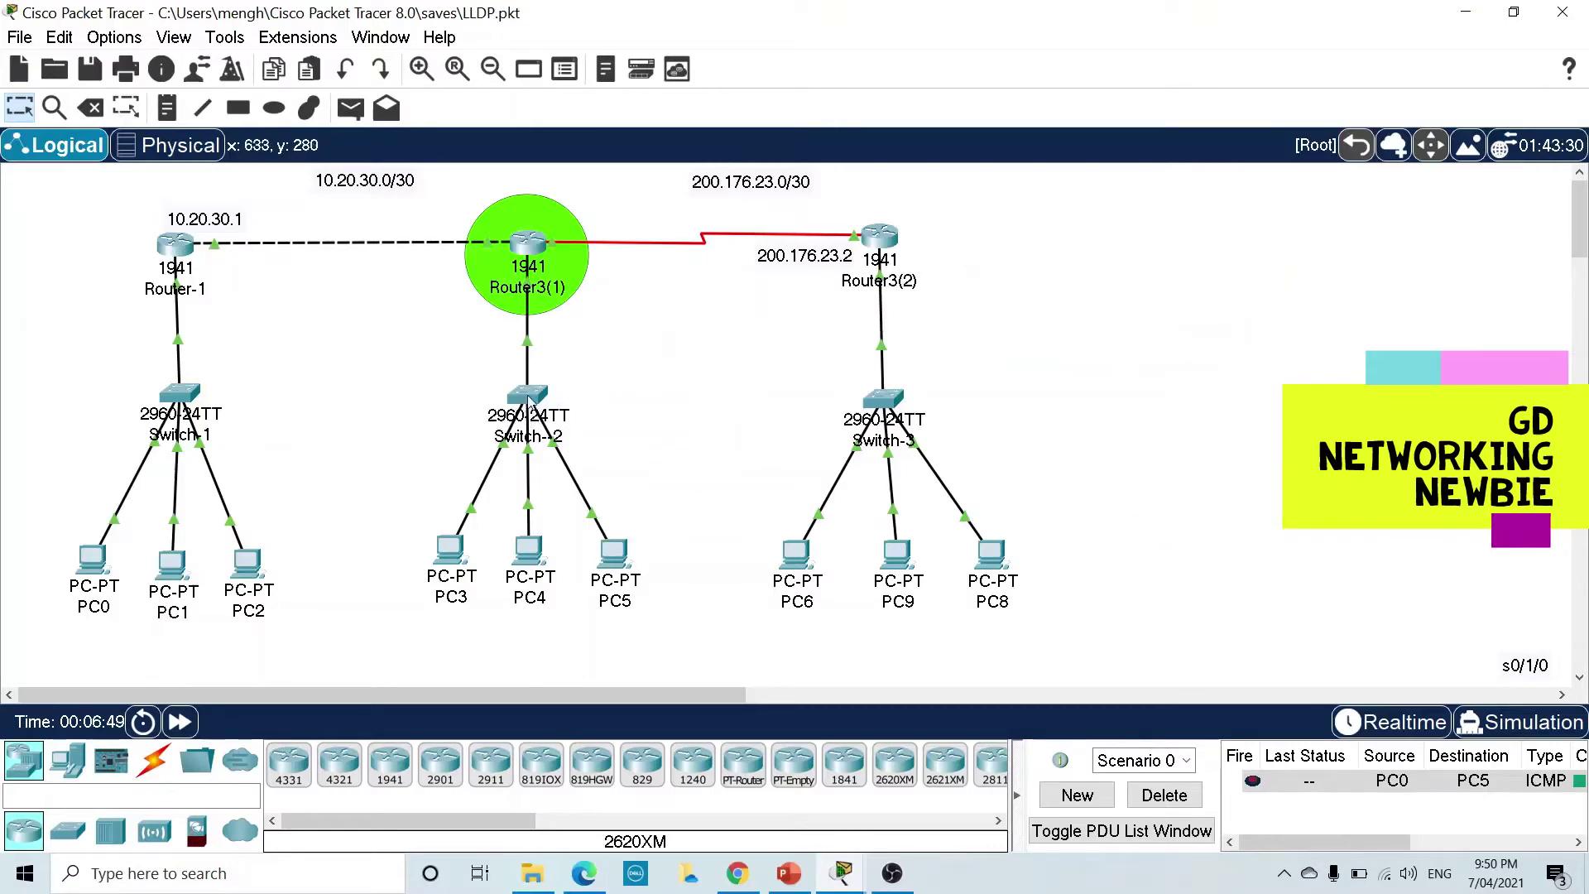
left_click(528, 395)
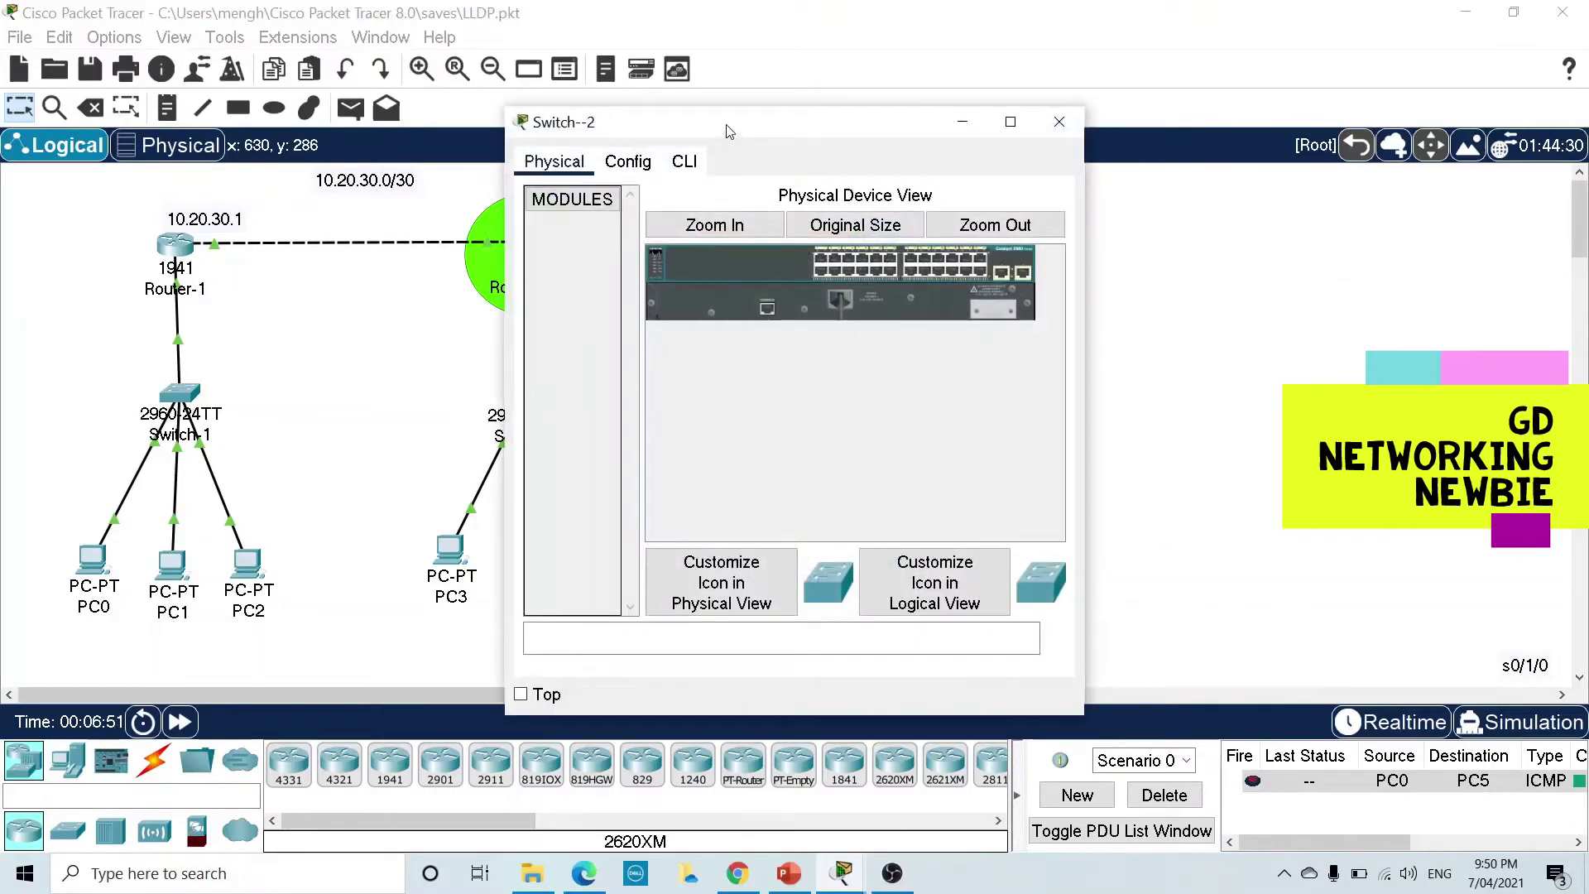
left_click_drag(728, 124, 578, 99)
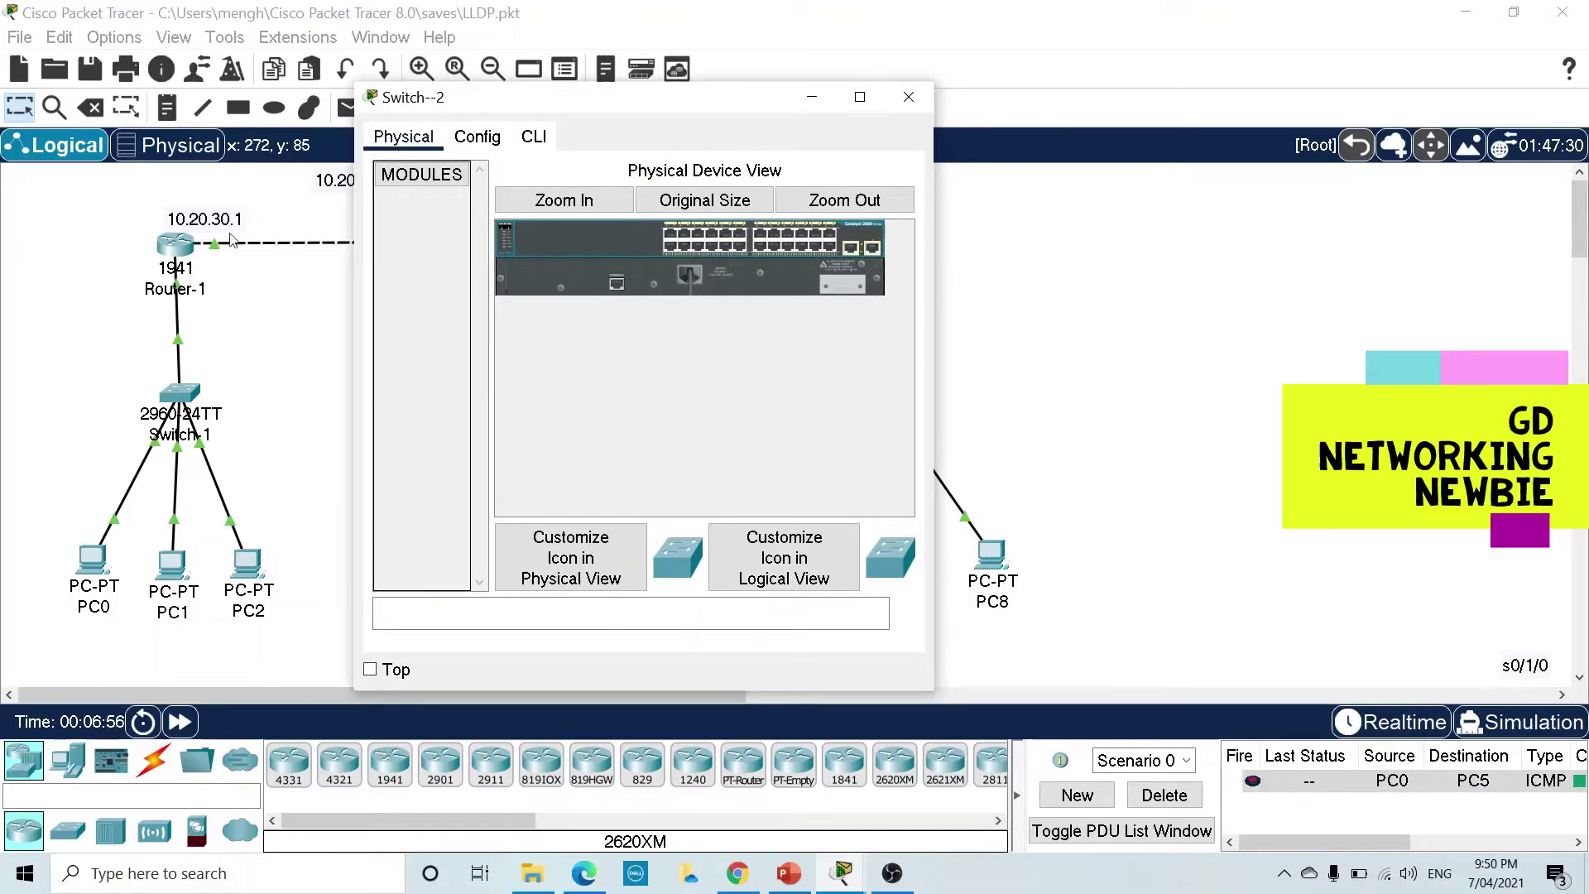
left_click(535, 141)
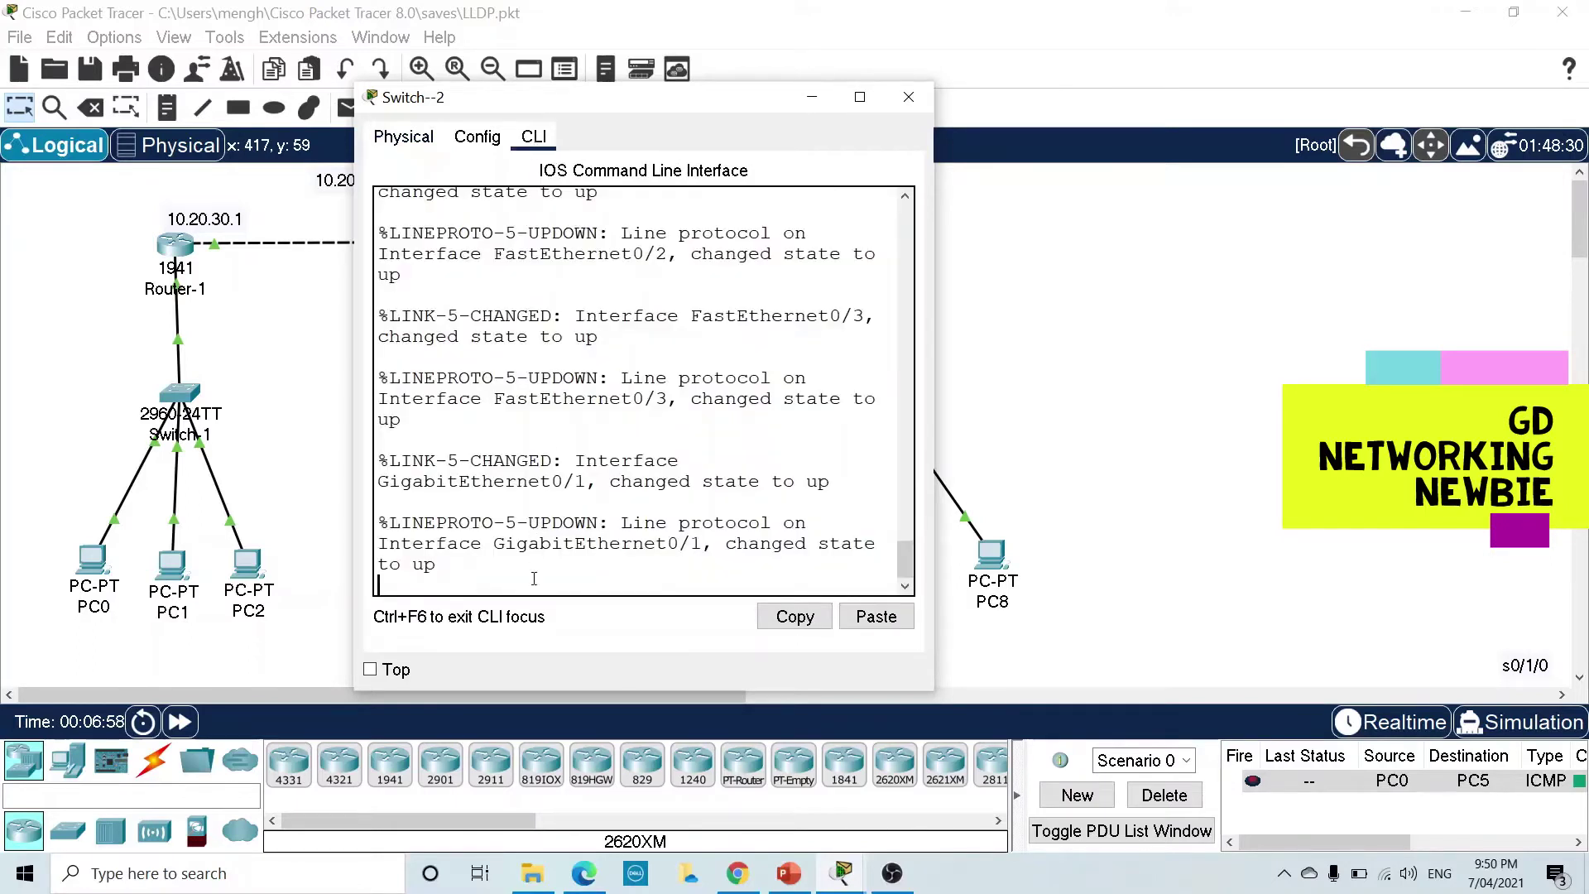
key("Return")
key("Return")
key("Return")
key("Return")
type("ena")
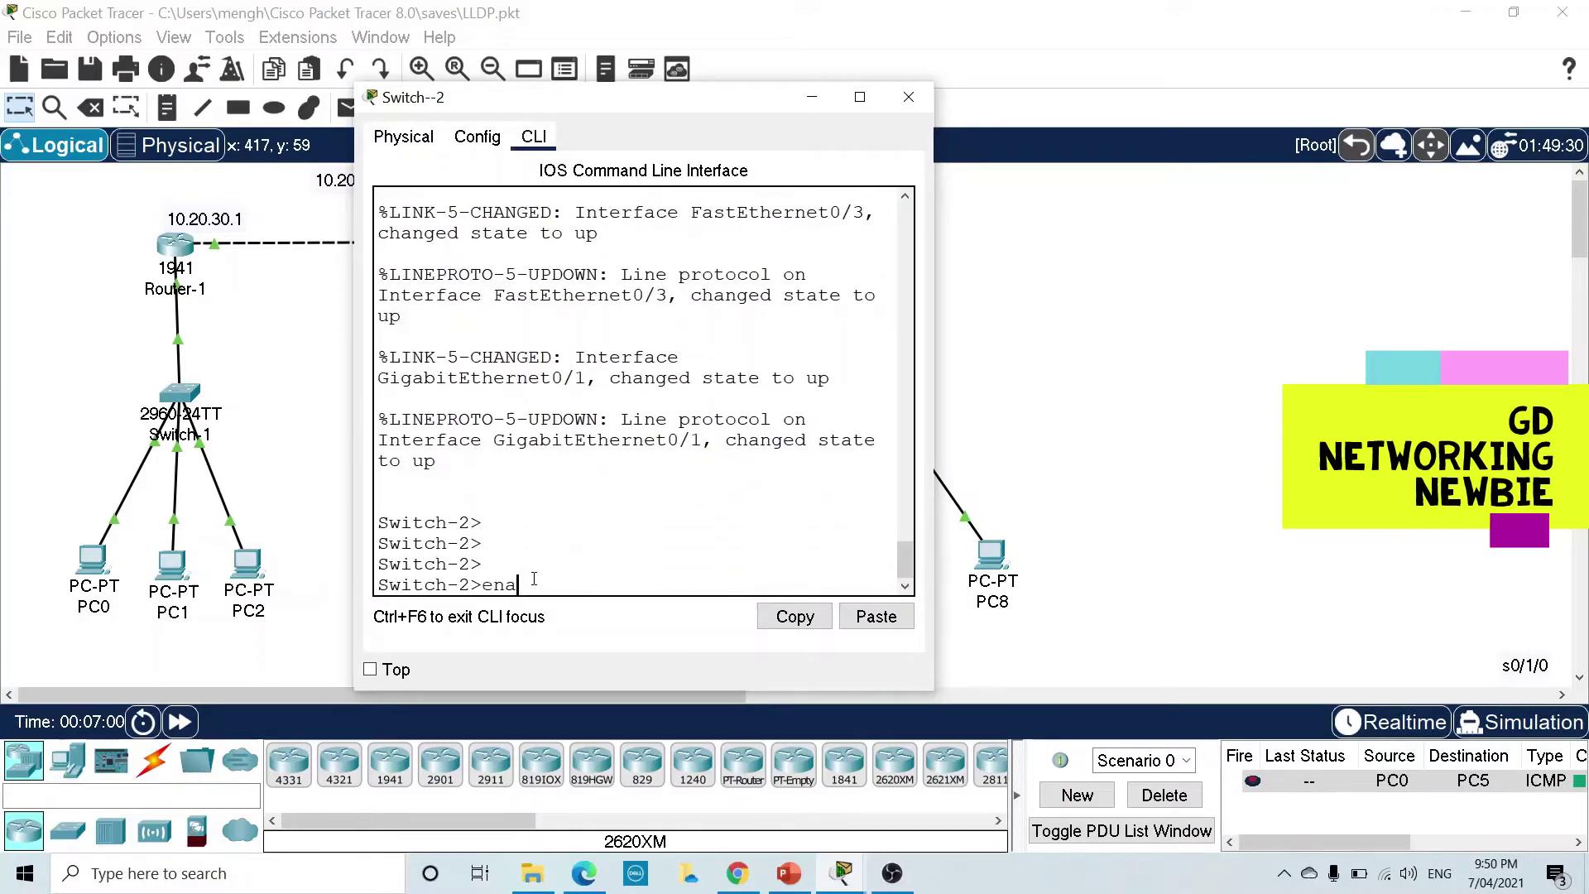
key("Tab")
key("Return")
- Check whether LLDP is running on Switch-2 with show lldp
type("show lld")
key("Tab")
key("Return")
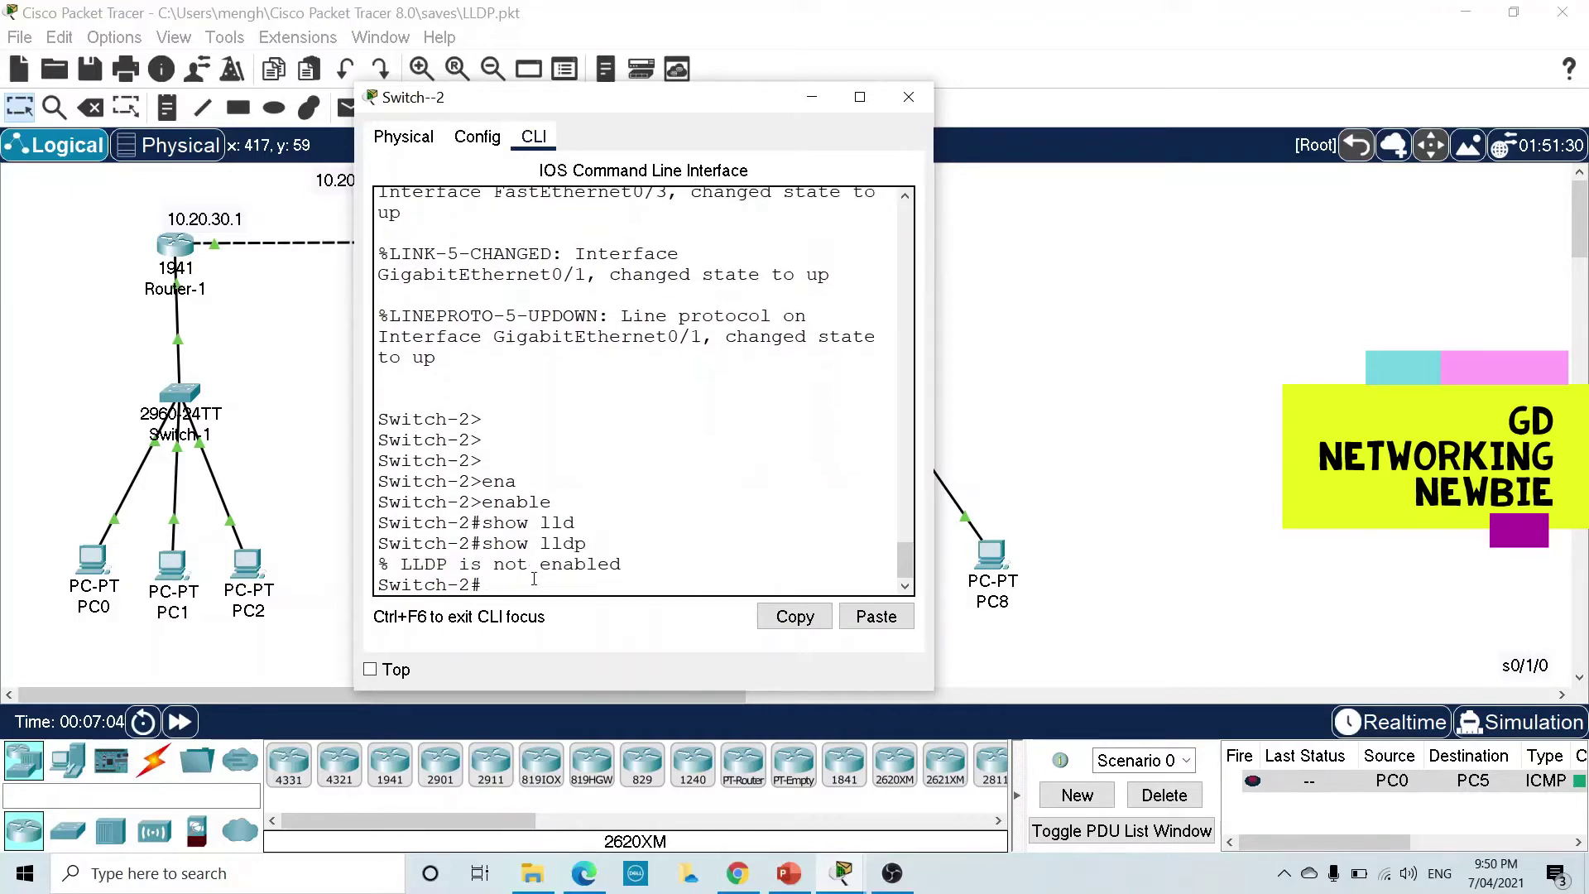
left_click_drag(402, 565, 610, 566)
- Enter global configuration mode on Switch-2 with configure terminal
left_click(592, 590)
type("conf")
key("Tab")
type("t")
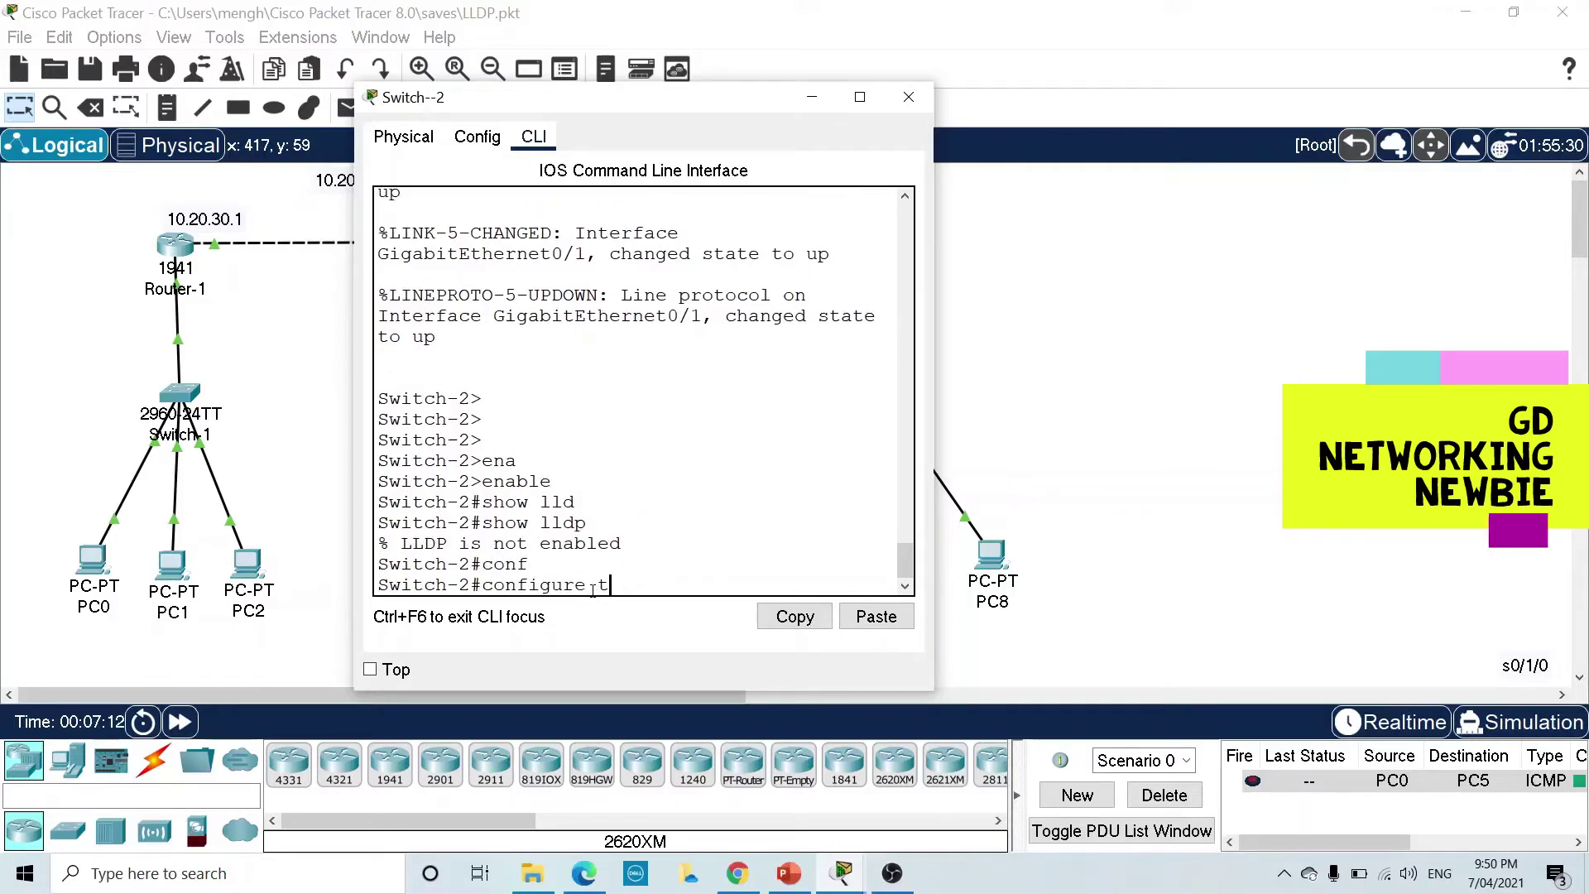
key("Tab")
key("Return")
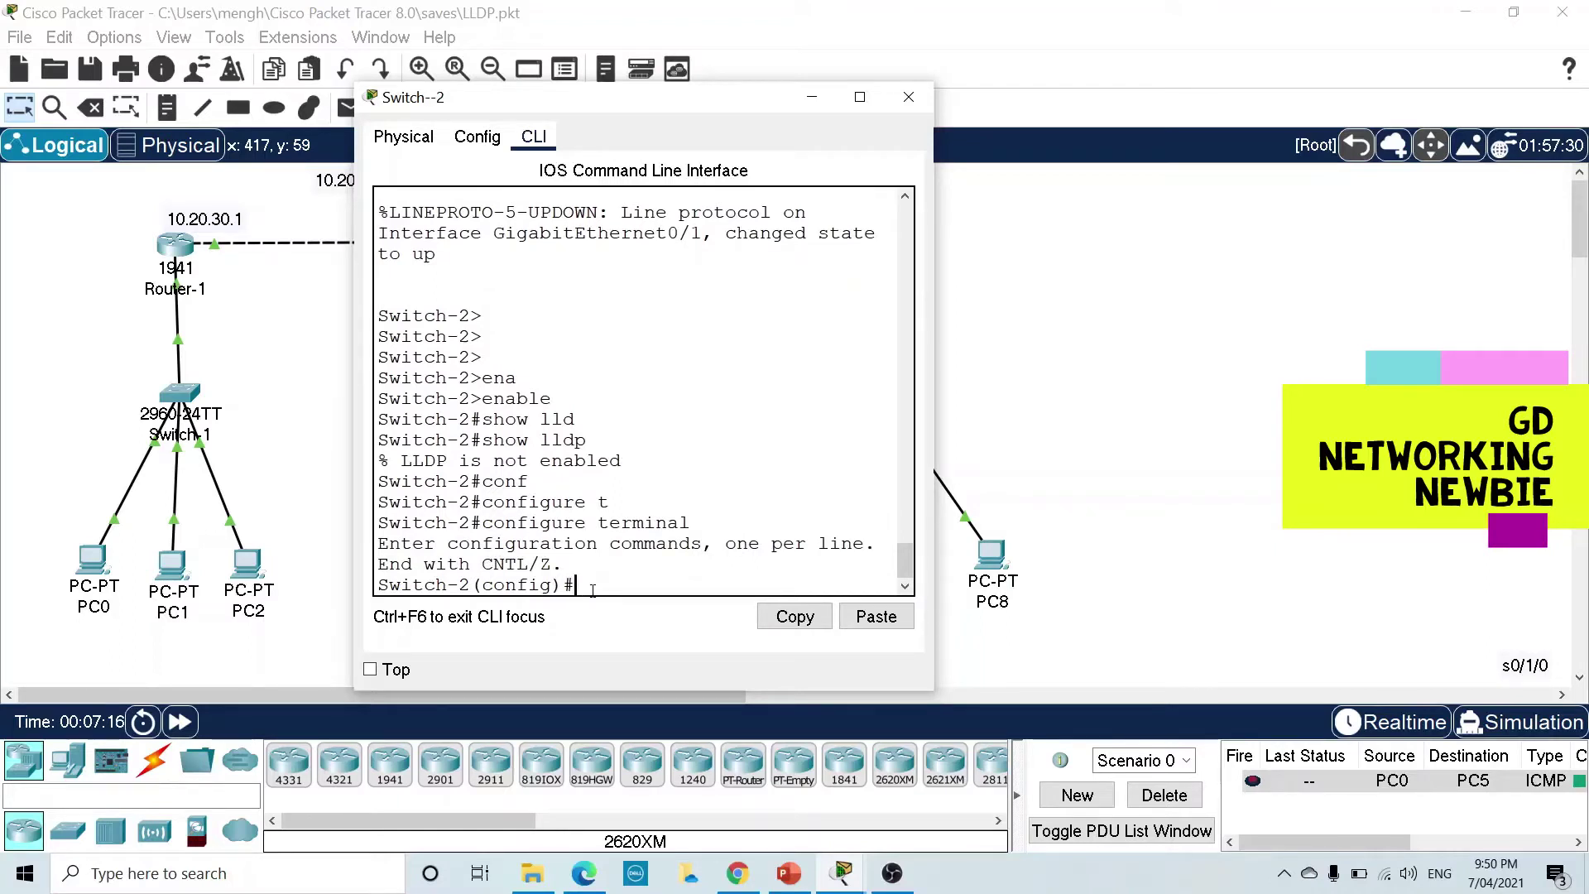
- Disable CDP globally with no cdp run and enable LLDP with lldp run on Switch-2
type("no cdp run")
key("Return")
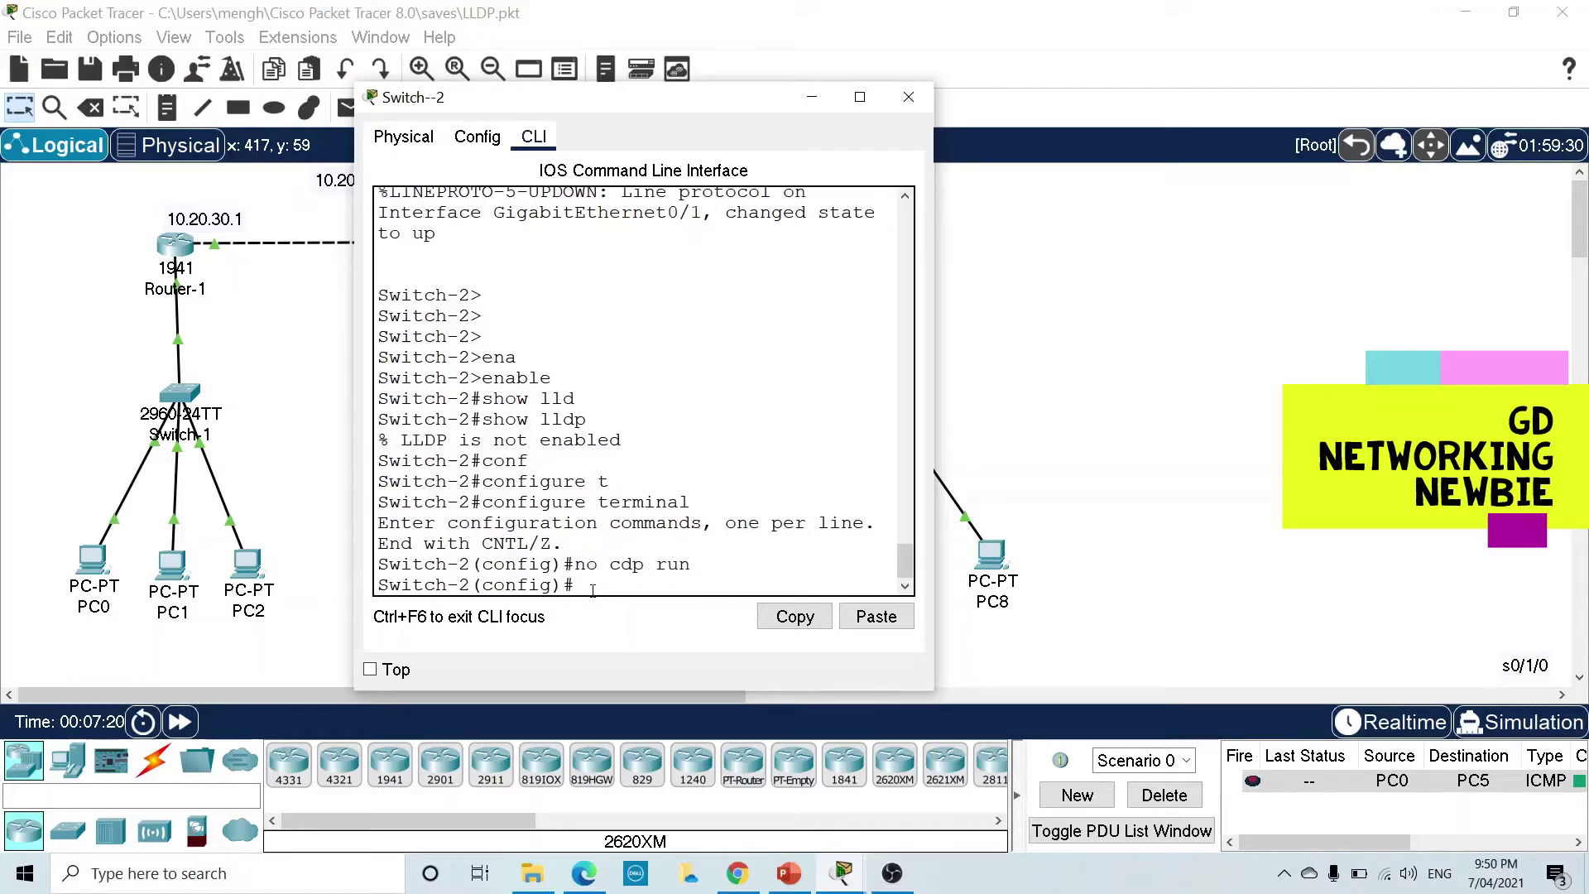
type("lldp run")
key("Return")
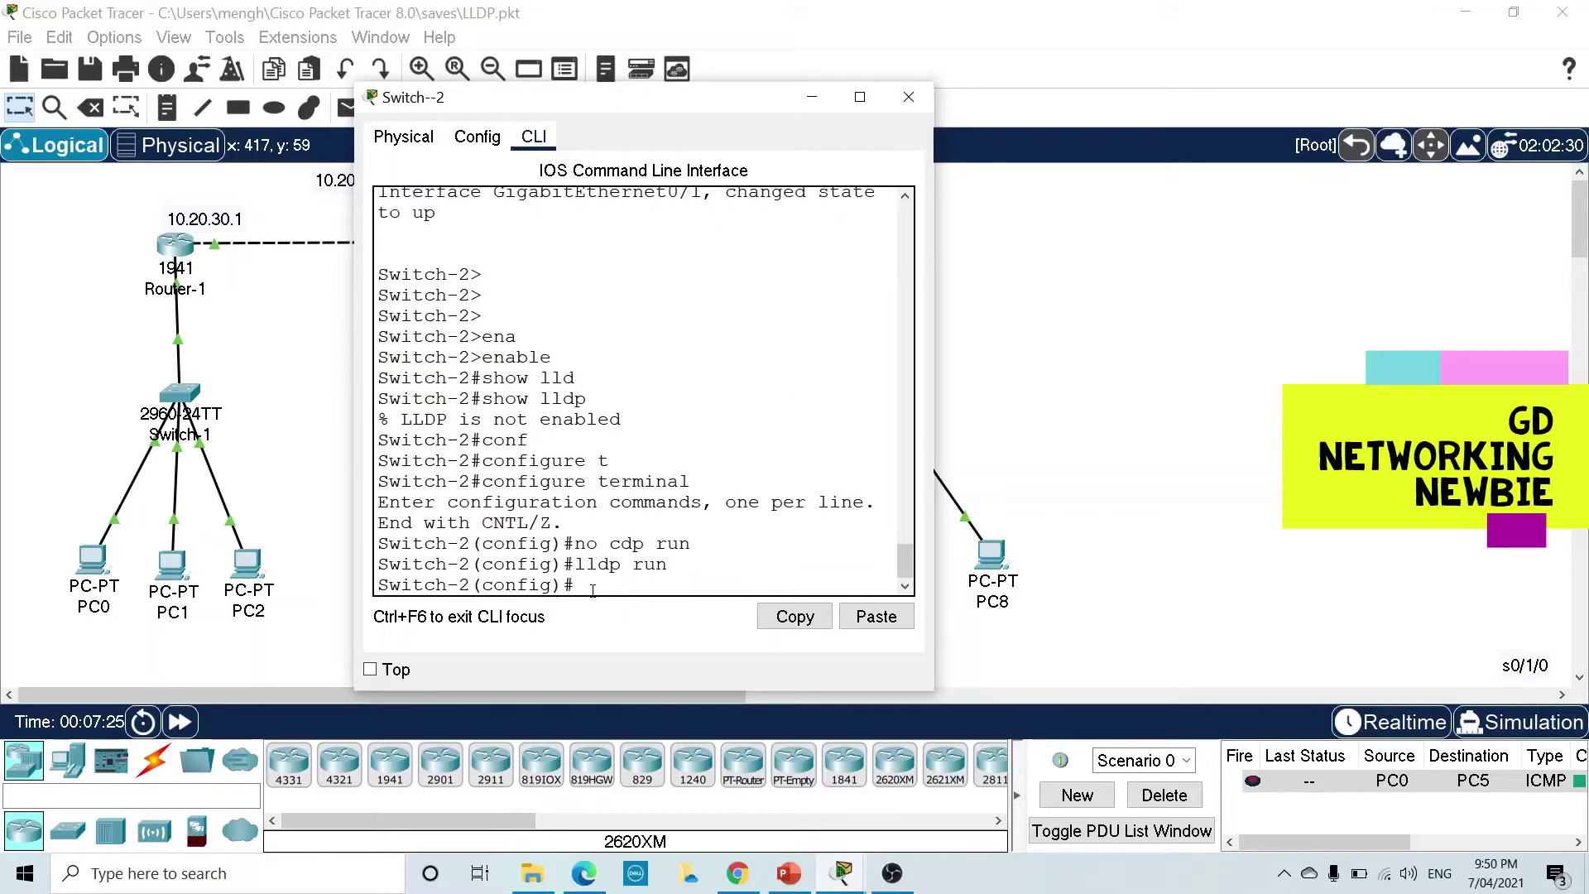
- Leave configuration mode on Switch-2 and run show lldp to review its LLDP status and hold time
key("ctrl+z")
key("Return")
key("Return")
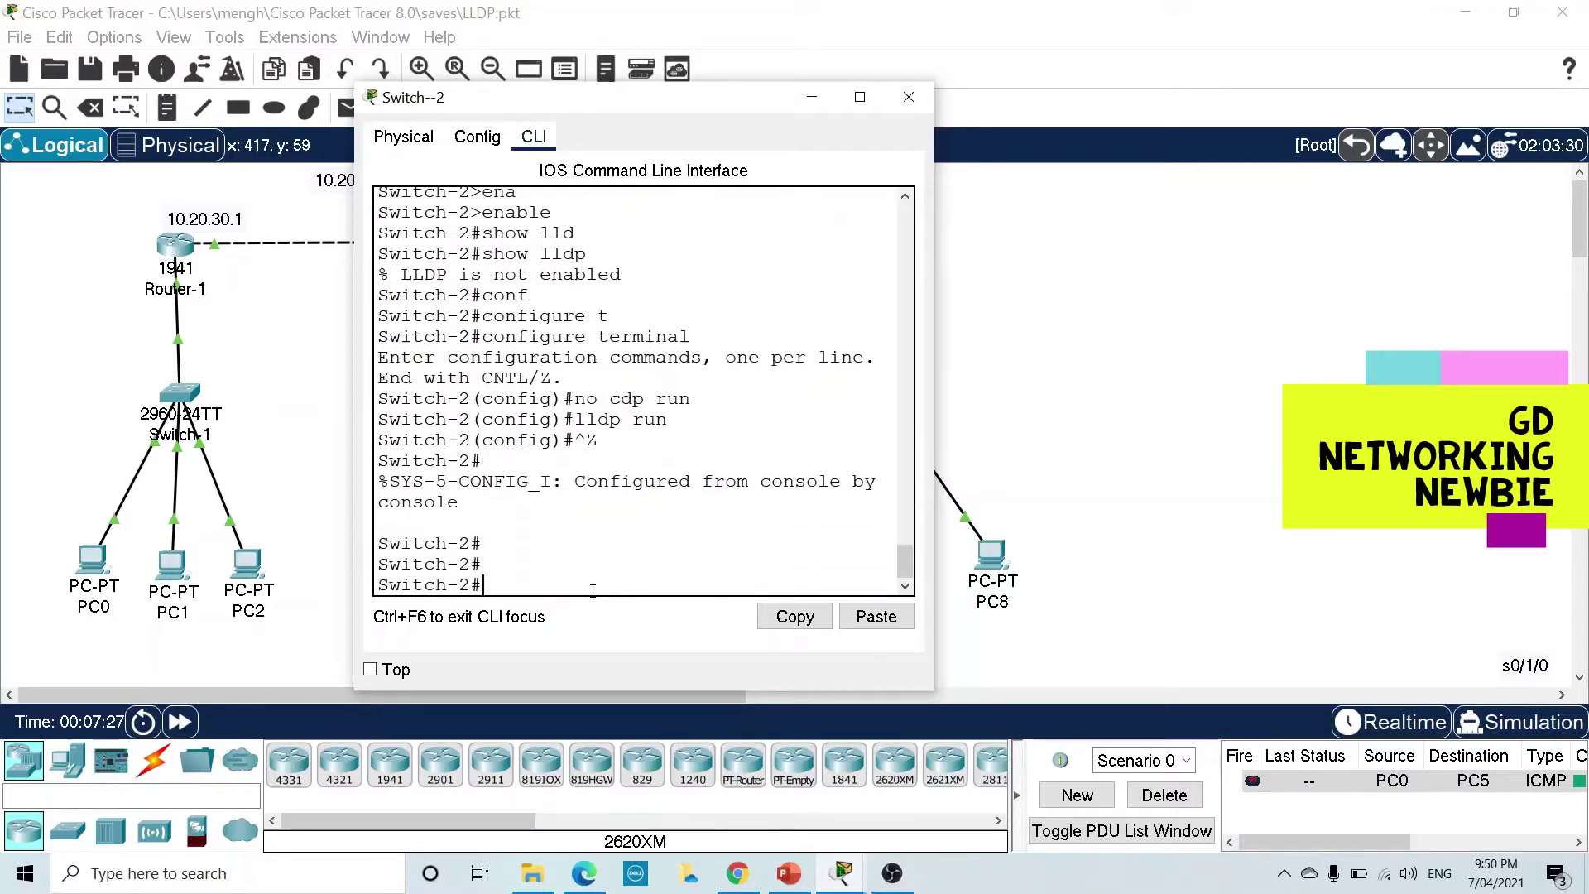
type("show v")
key("Tab")
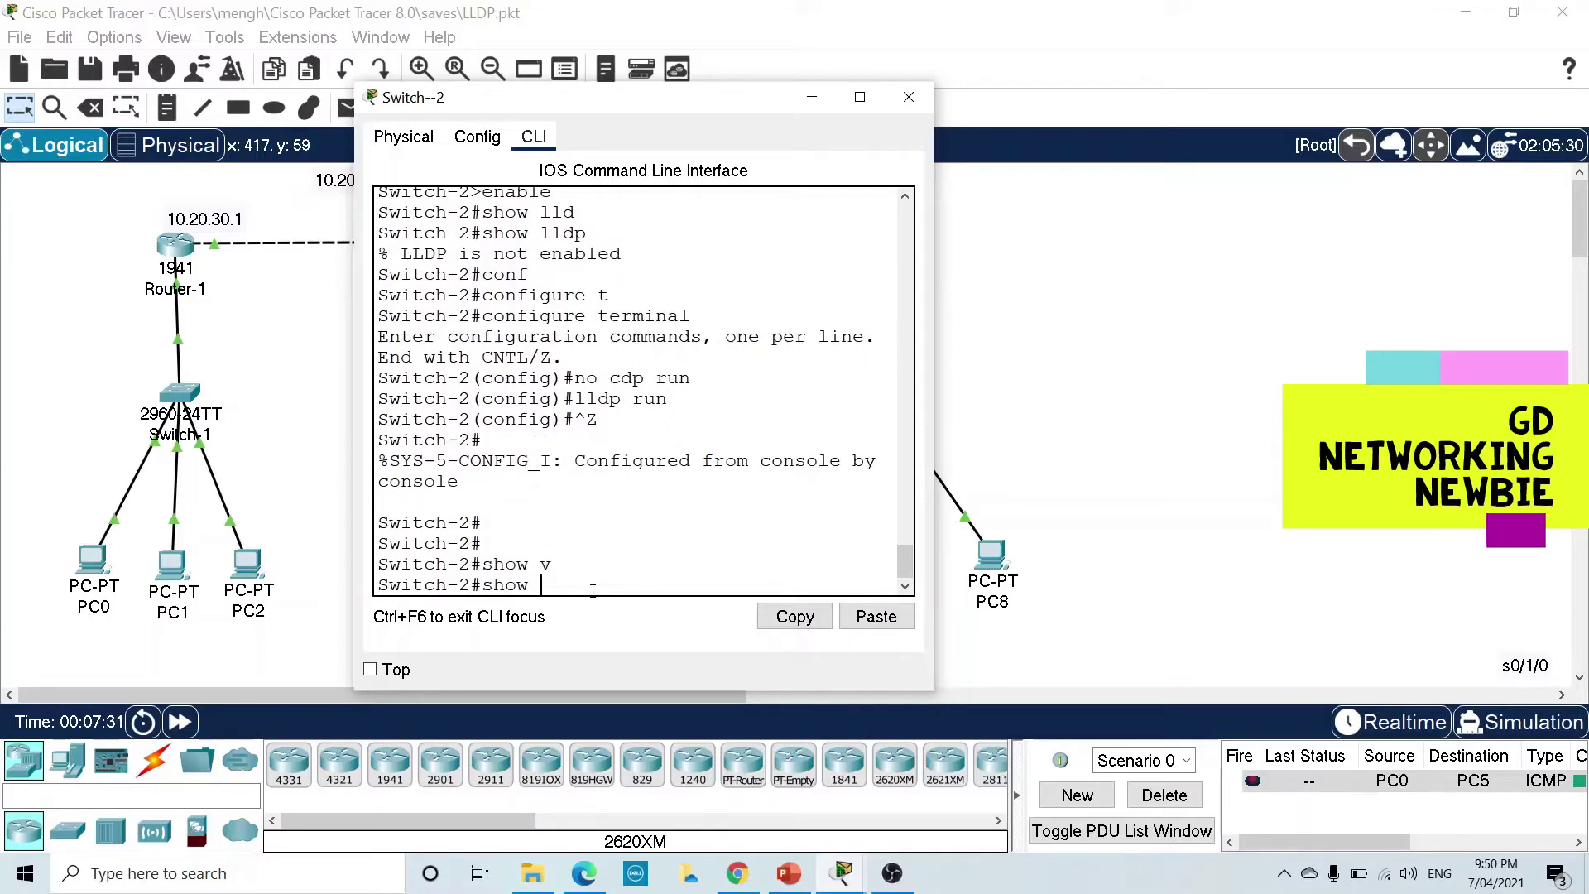
key("Tab")
key("Return")
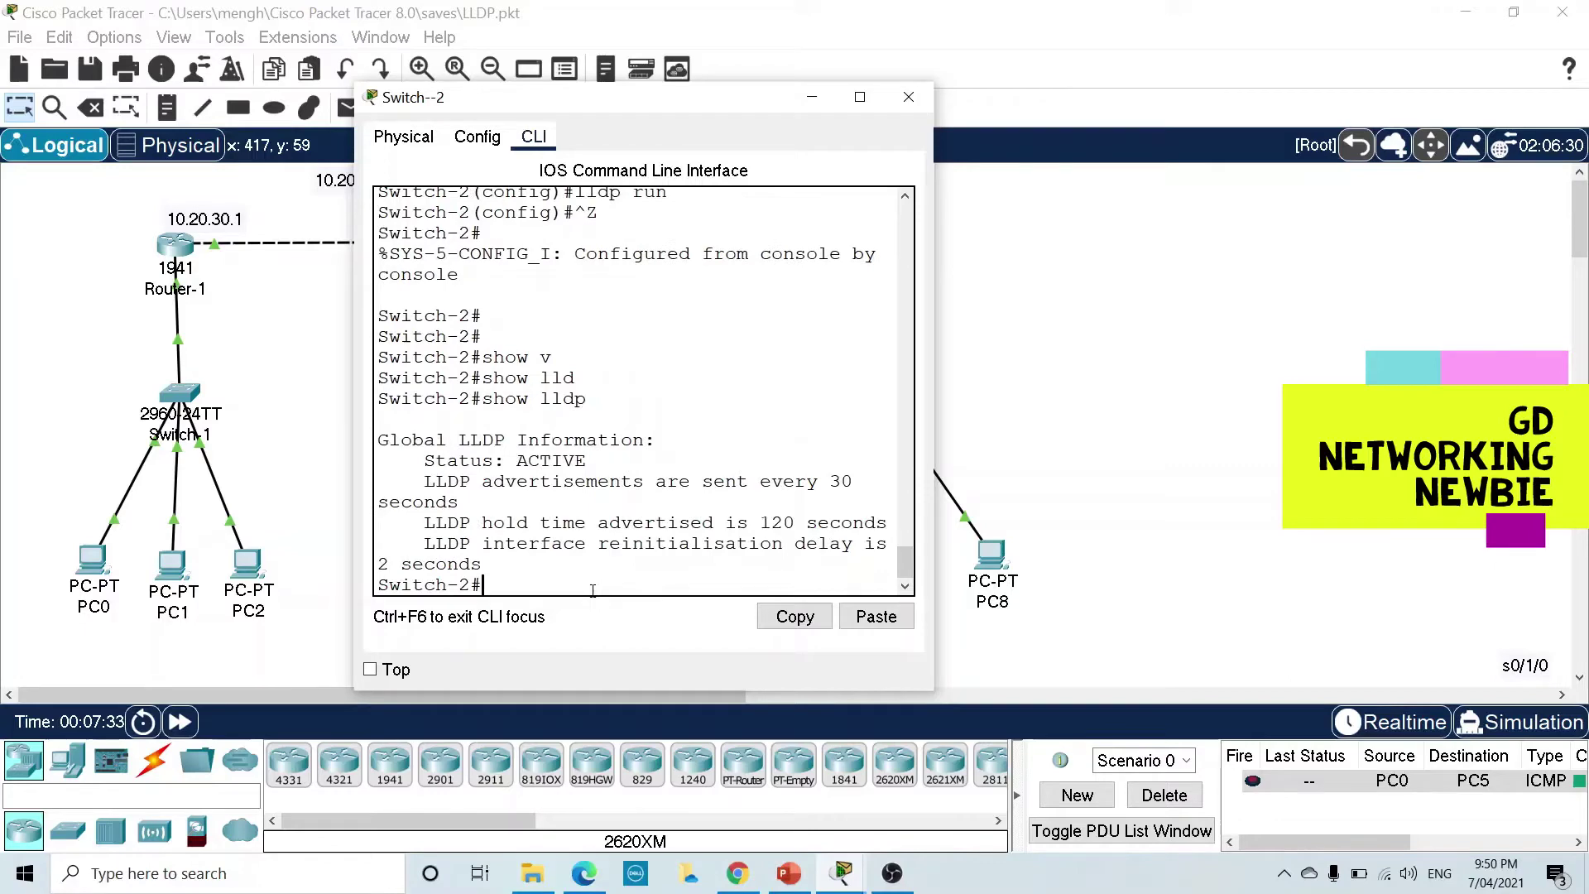
left_click_drag(424, 469, 585, 469)
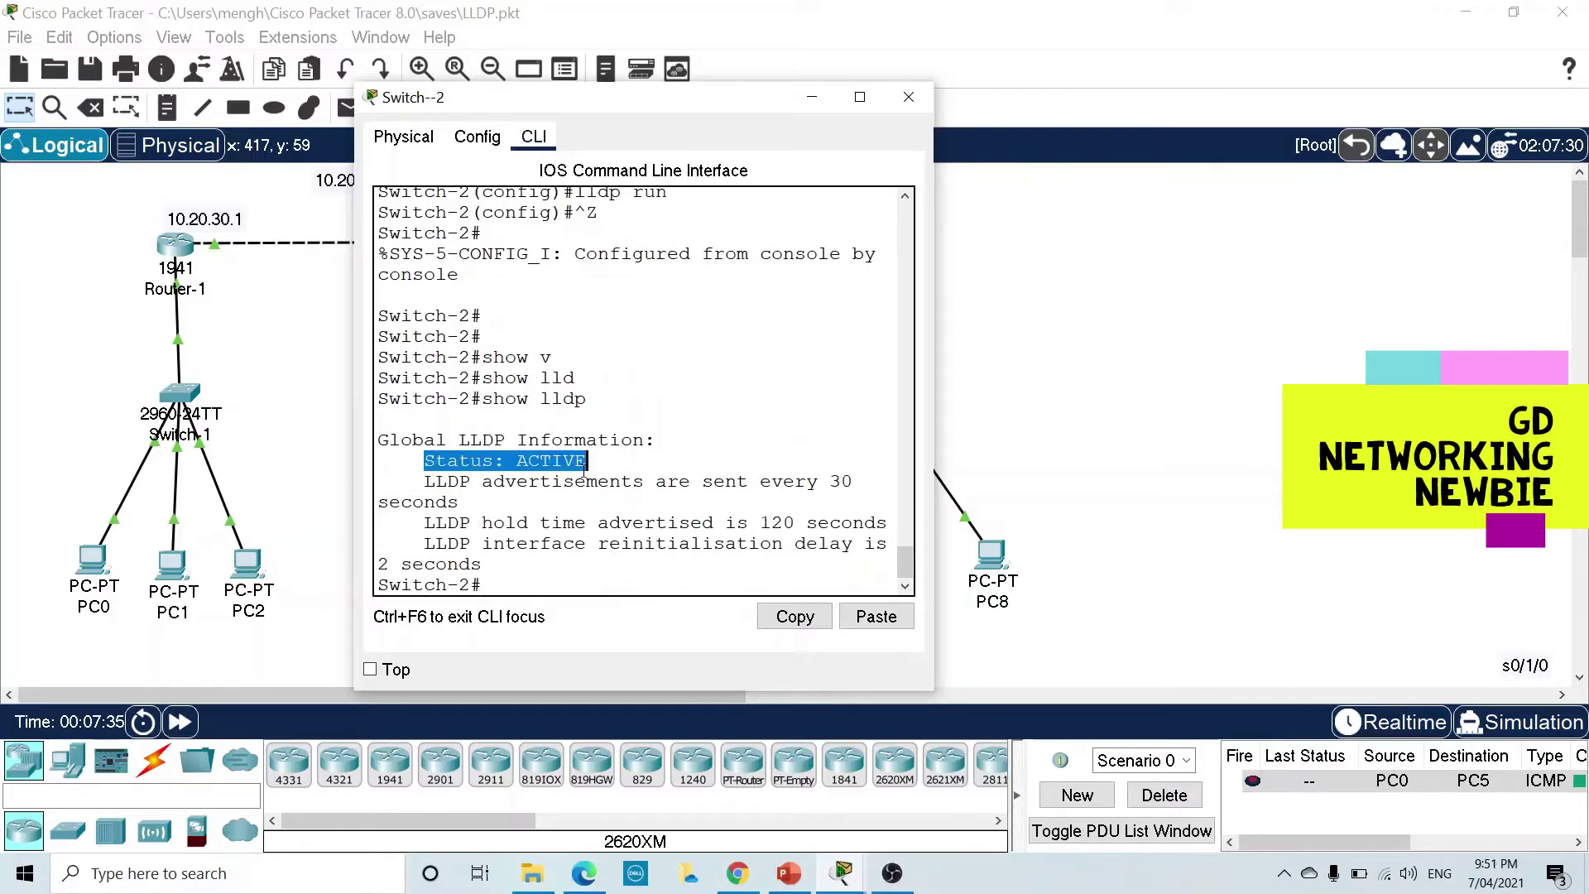
left_click_drag(459, 522, 558, 523)
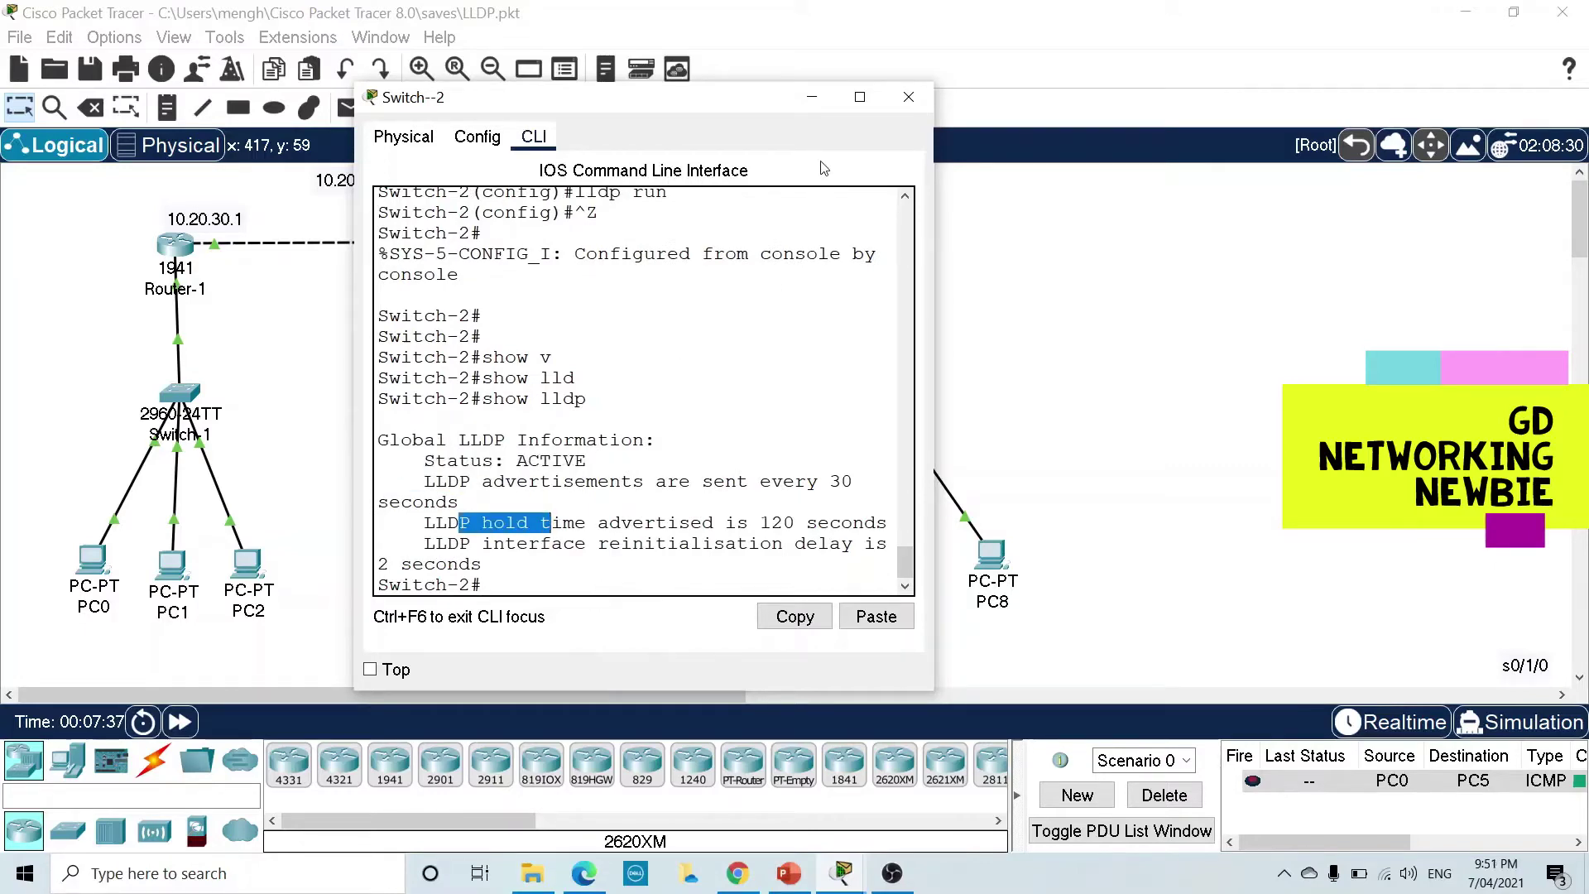
- Switch to the Router-2 console and list its LLDP neighbors with show lldp neighbors
left_click(812, 97)
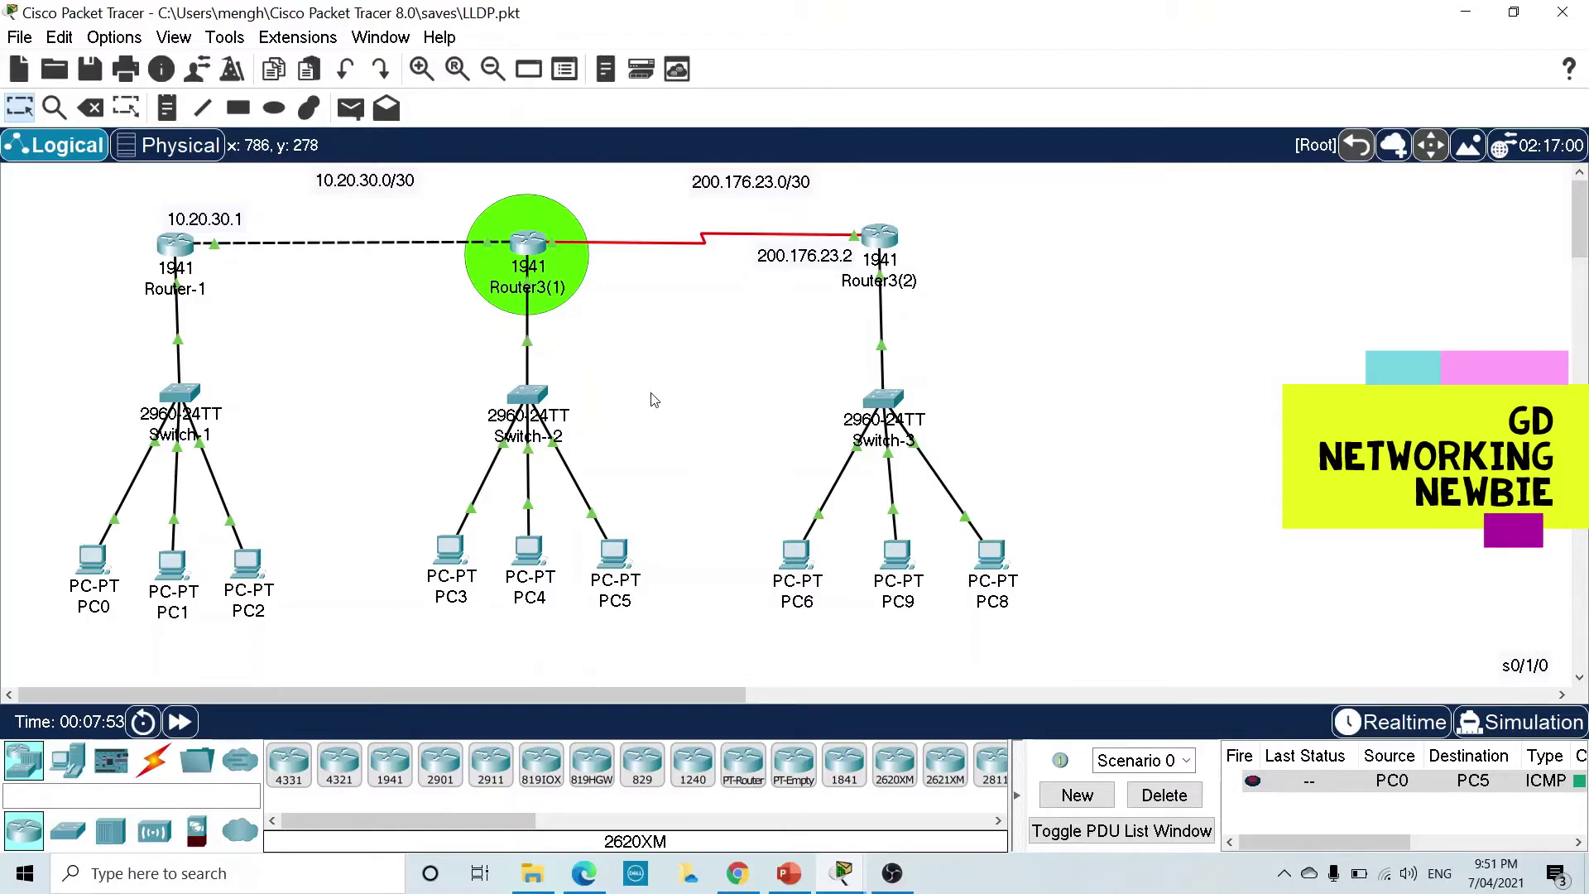
left_click(521, 242)
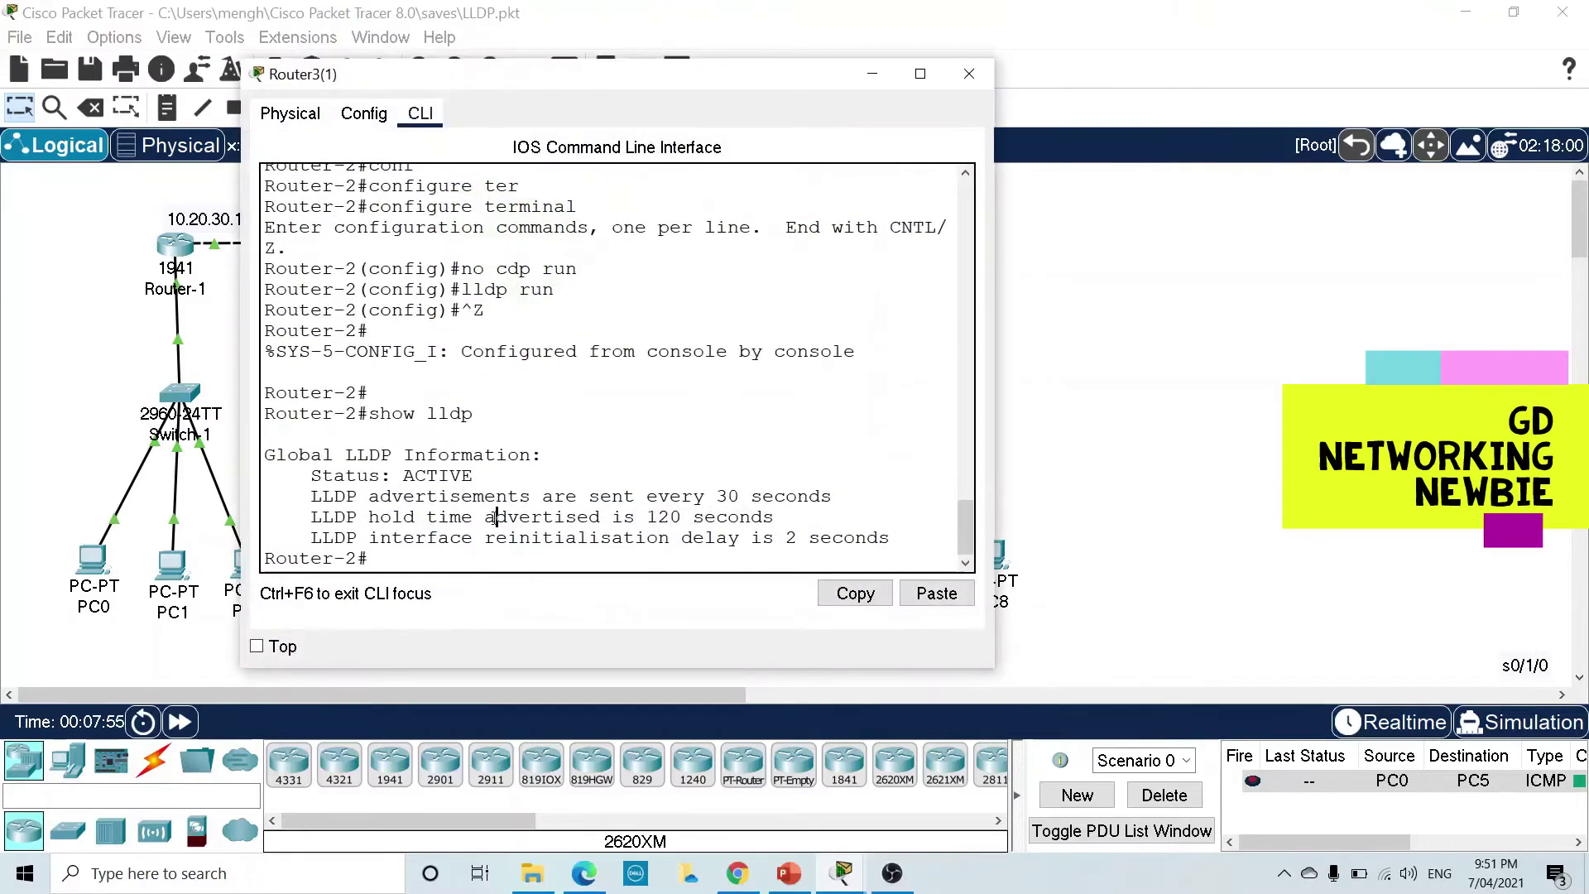
key("Return")
key("Return")
key("Return")
key("Return")
type("show")
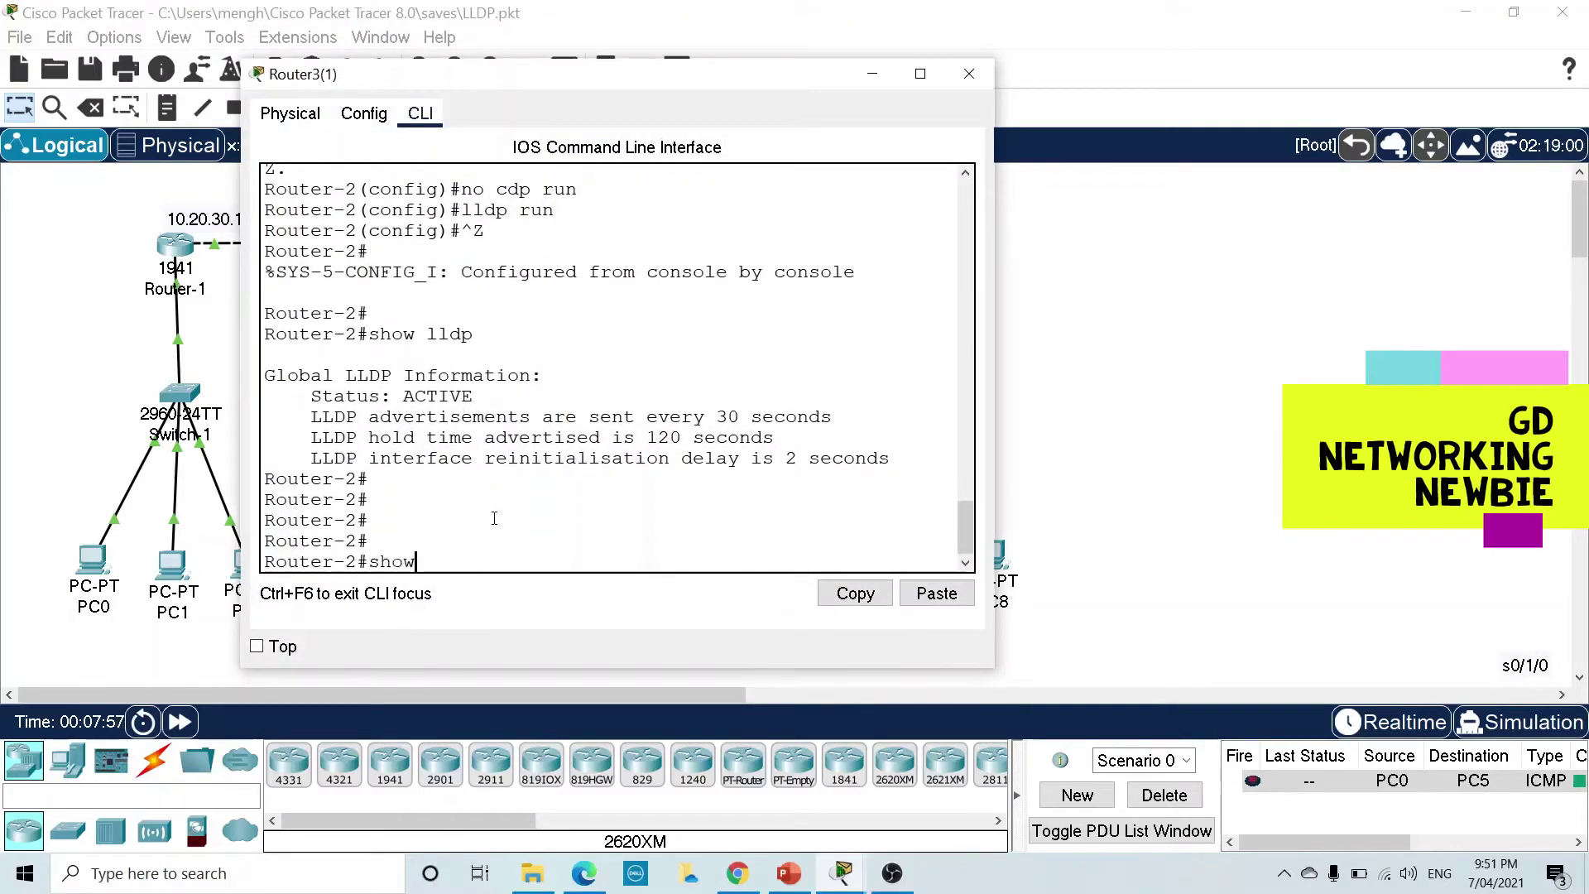
type(" lld")
key("Tab")
type("ne")
key("Tab")
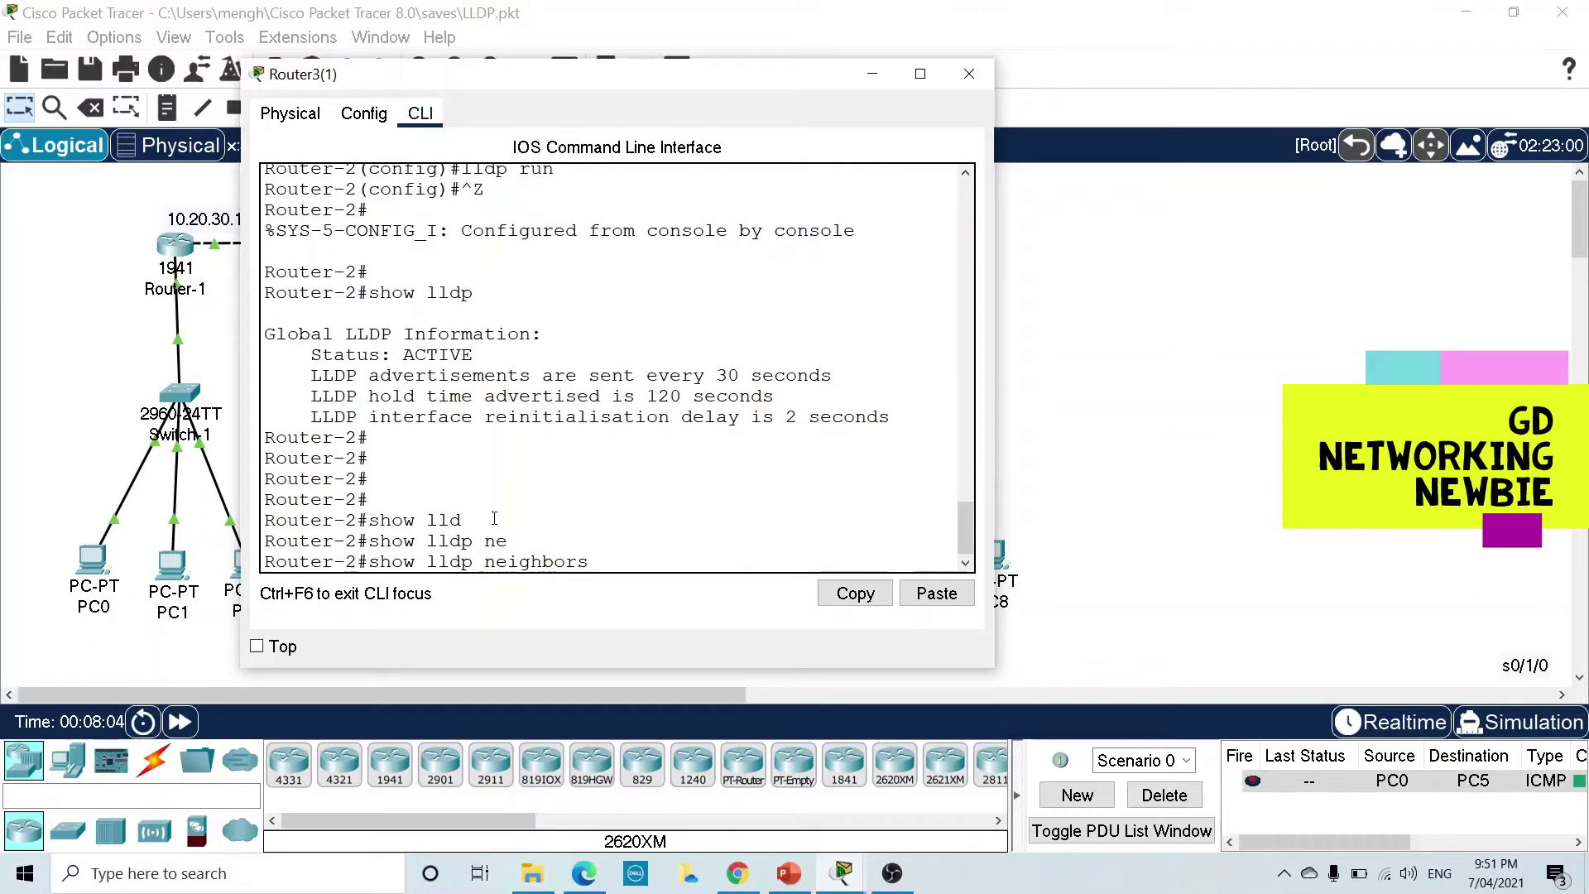
key("Return")
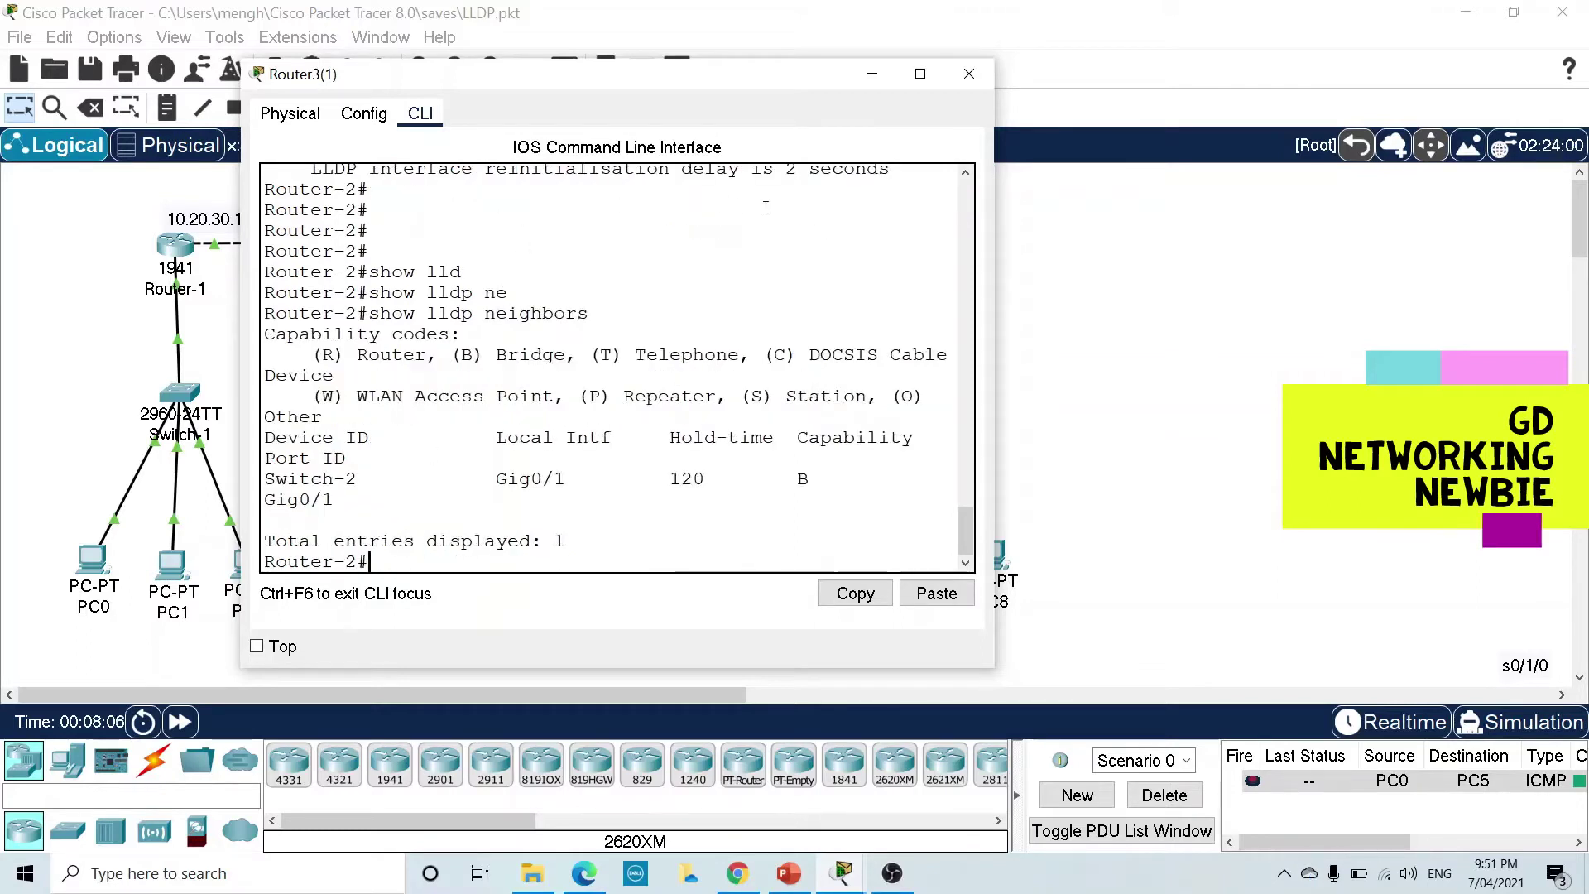
- Widen the Router-2 console window and examine the neighbor table's entry total, device ID, local interface, hold-time and capability columns
left_click_drag(241, 345, 48, 344)
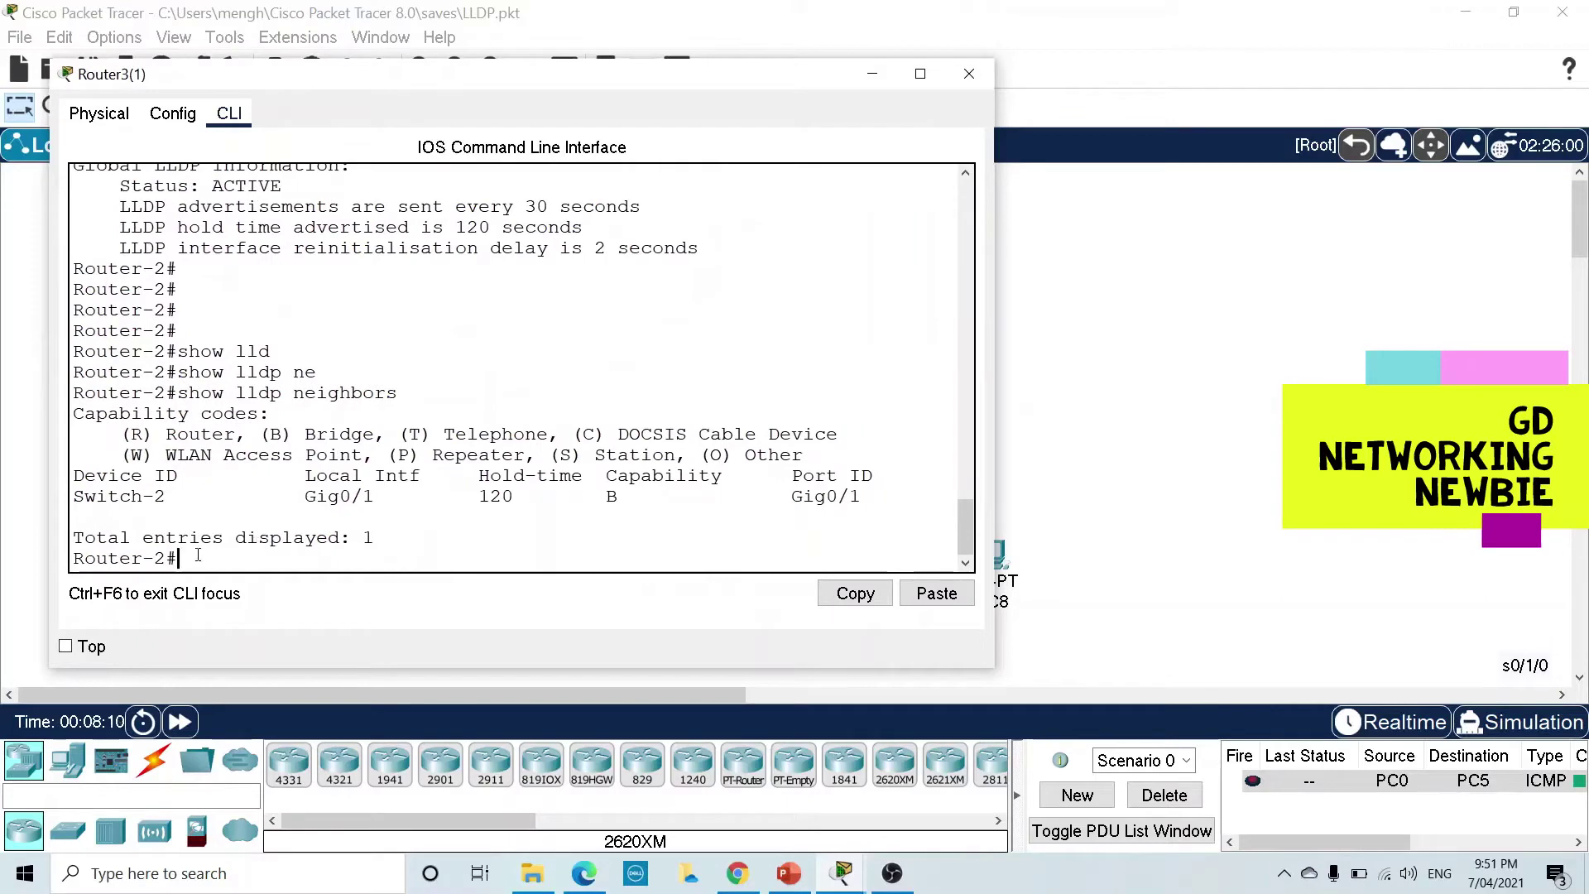
left_click_drag(155, 544, 363, 542)
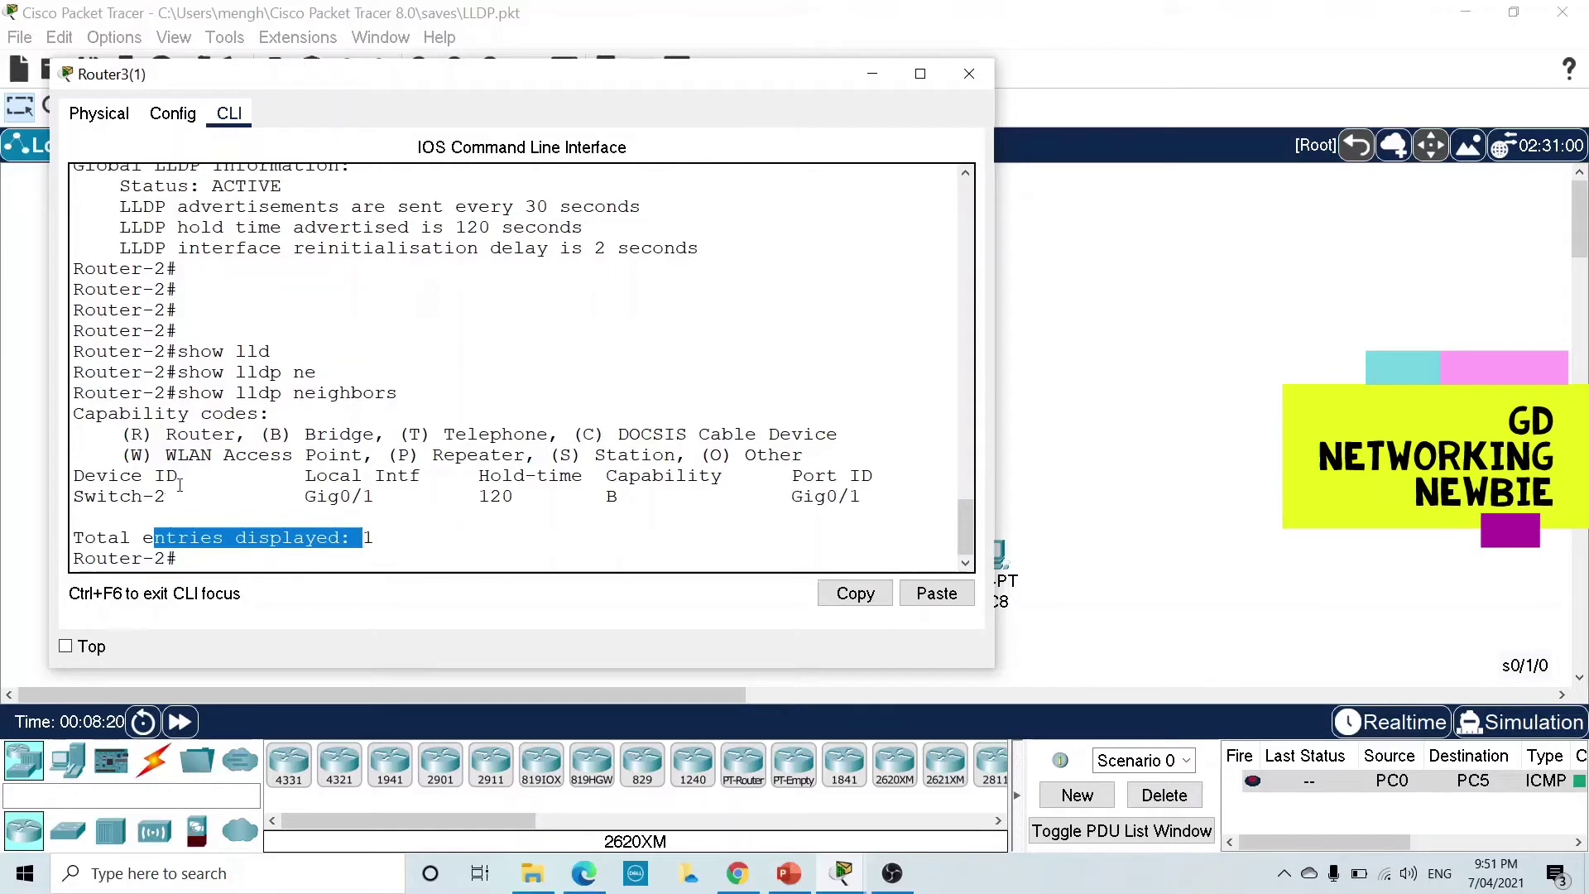
left_click_drag(177, 479, 85, 497)
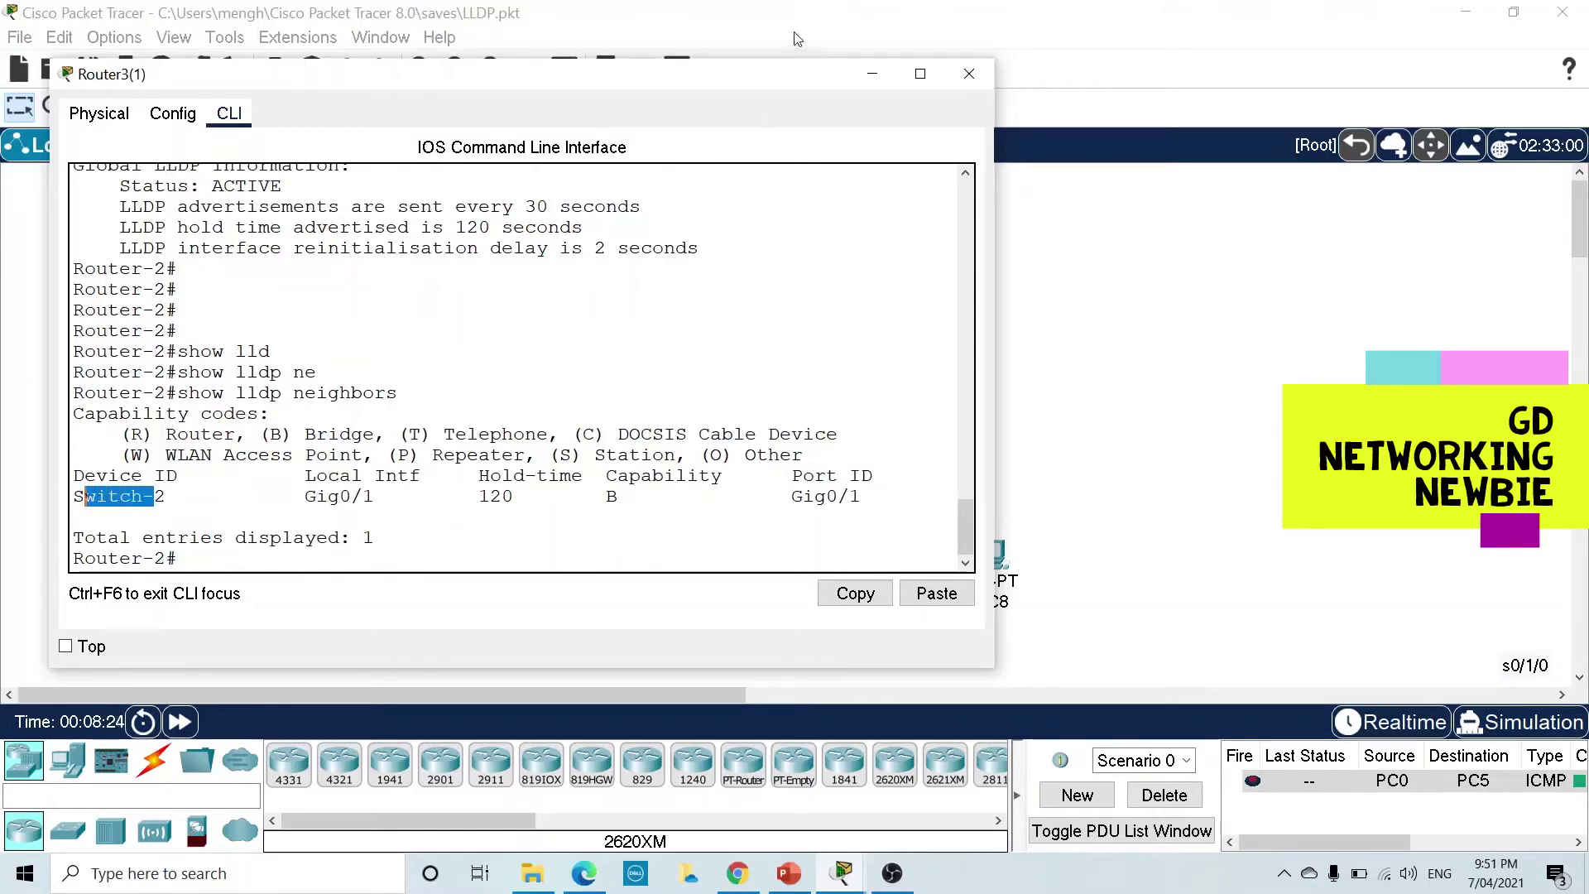
left_click(871, 76)
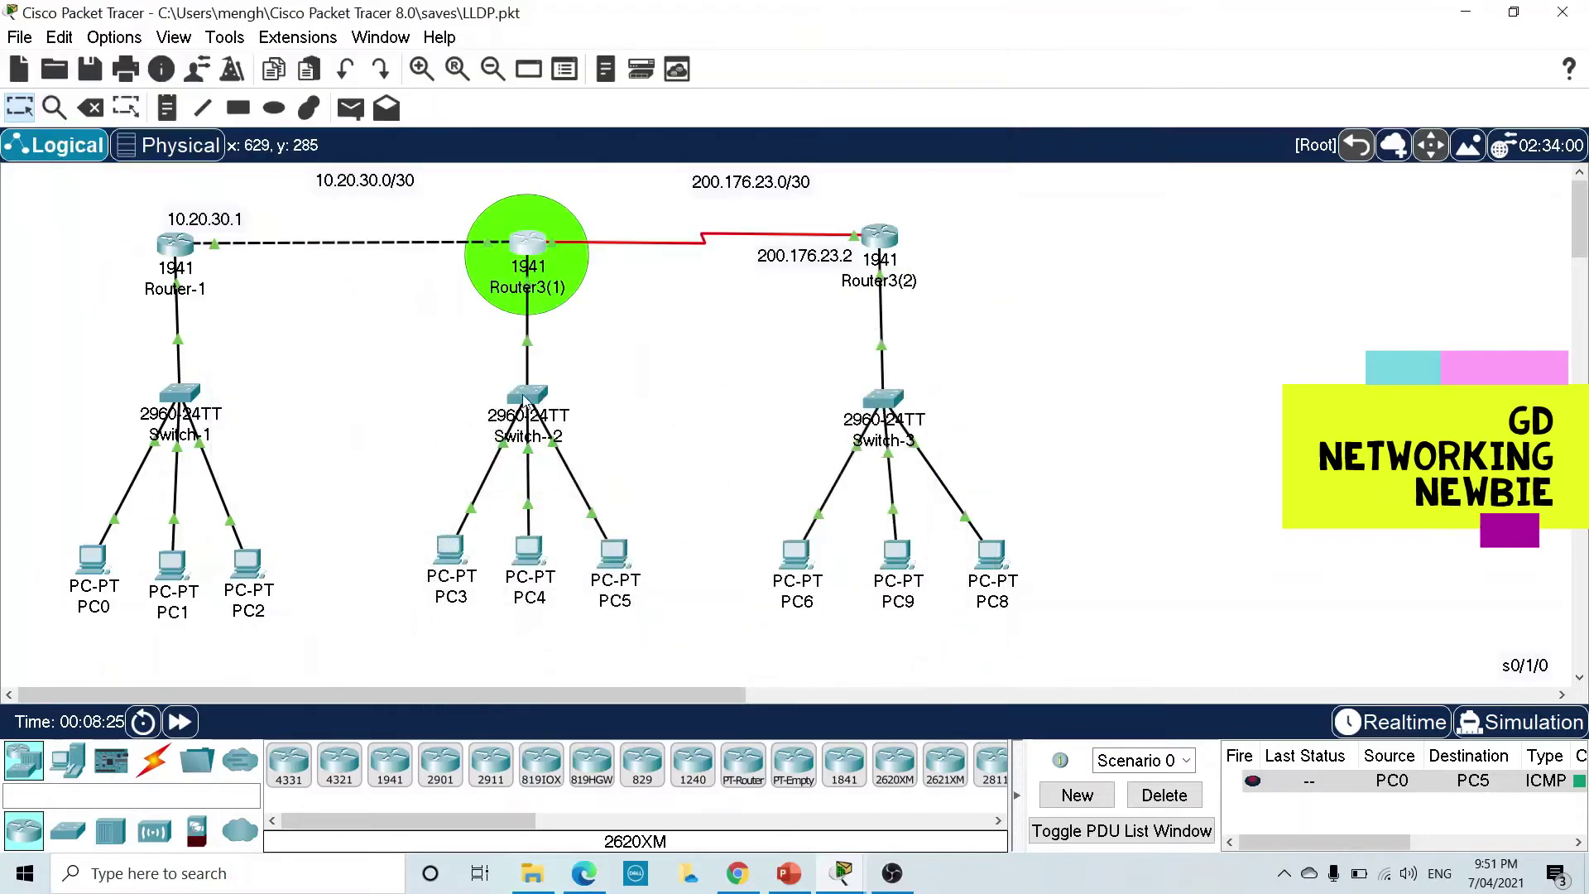
mouse_move(546, 411)
left_click(525, 257)
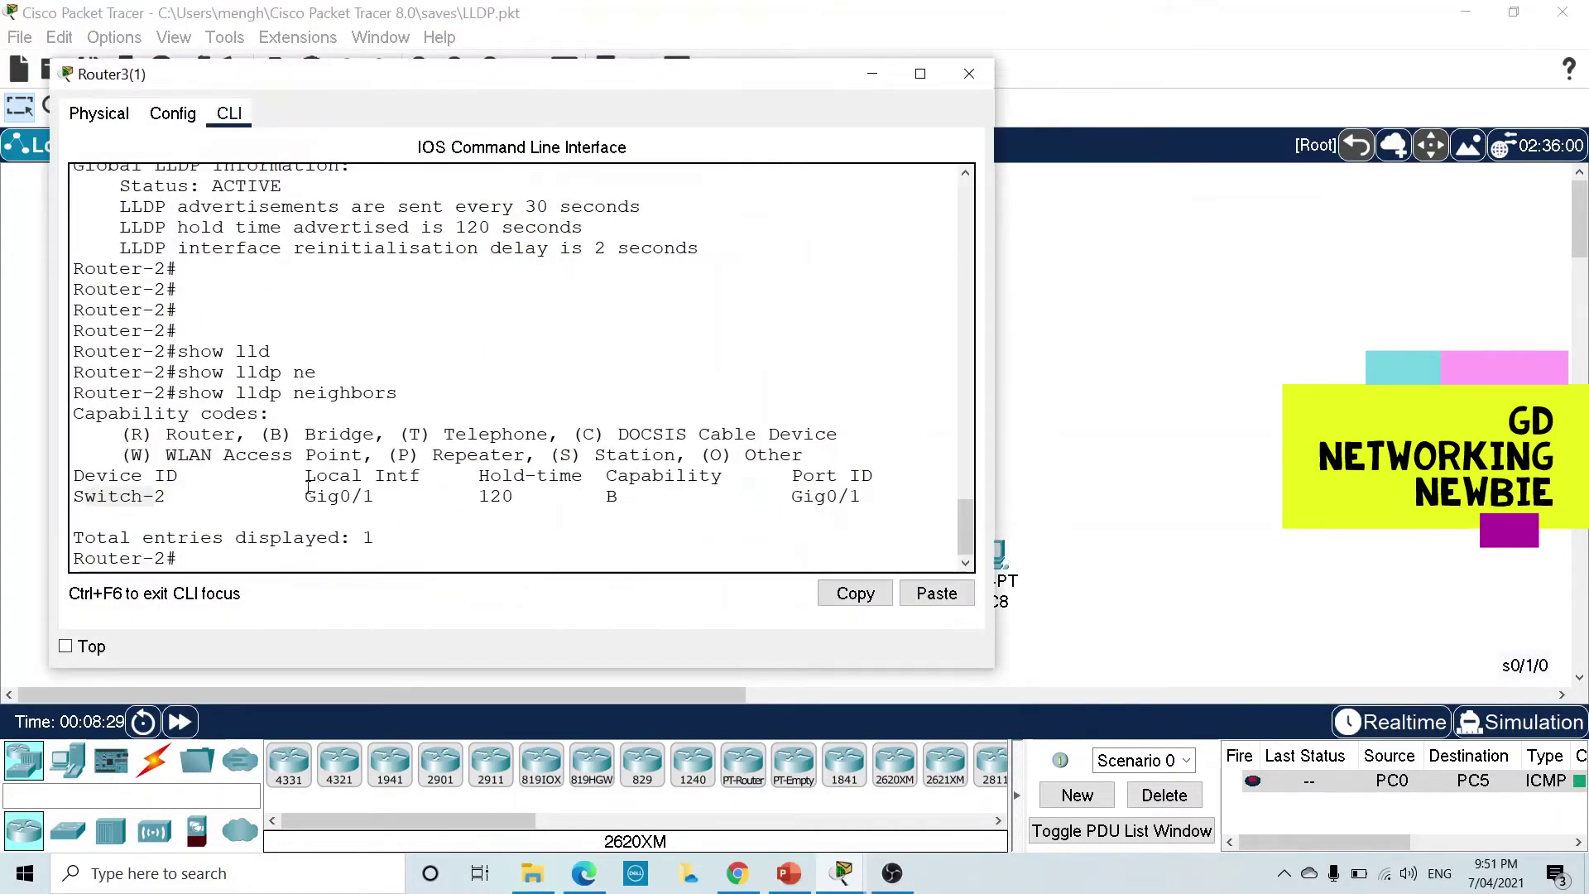
left_click_drag(308, 496, 419, 476)
left_click(376, 488)
left_click_drag(306, 475, 573, 475)
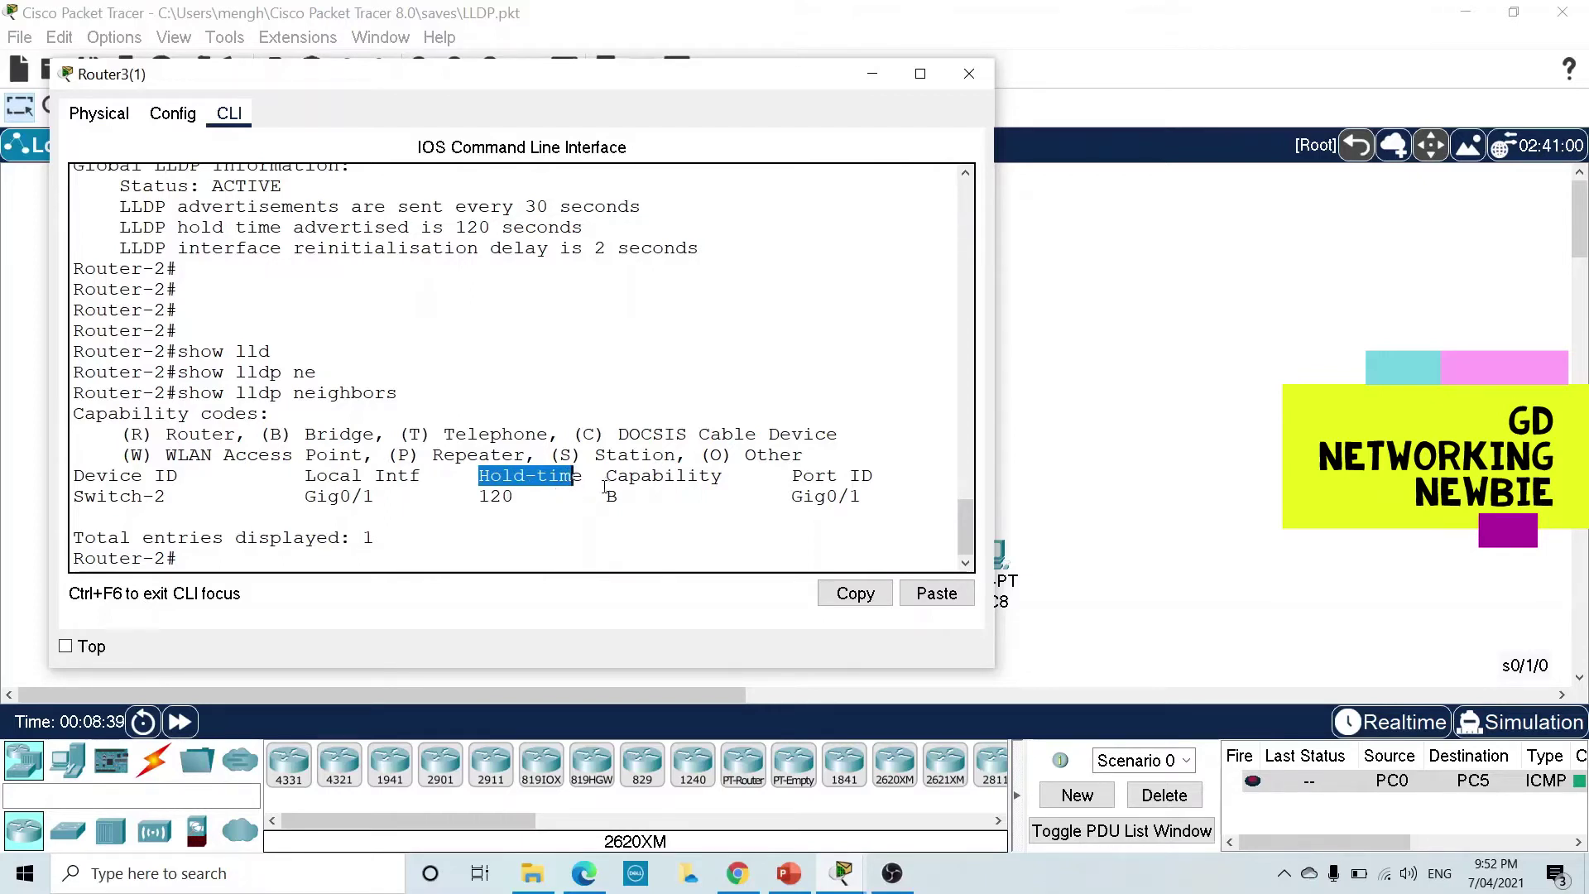
left_click_drag(874, 475, 715, 477)
left_click(644, 488)
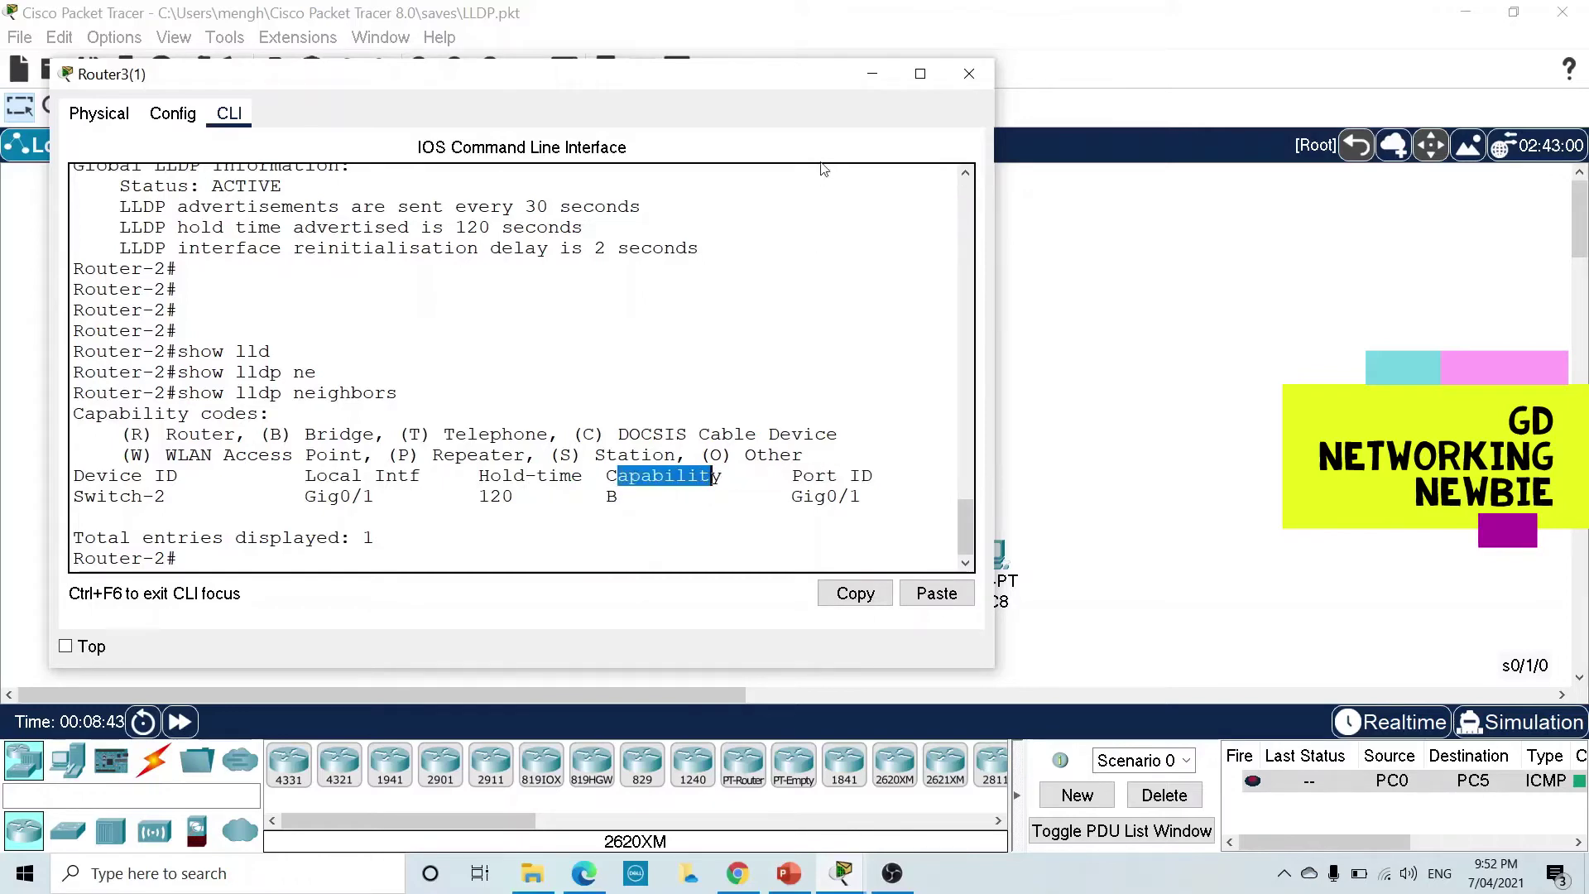
left_click(871, 74)
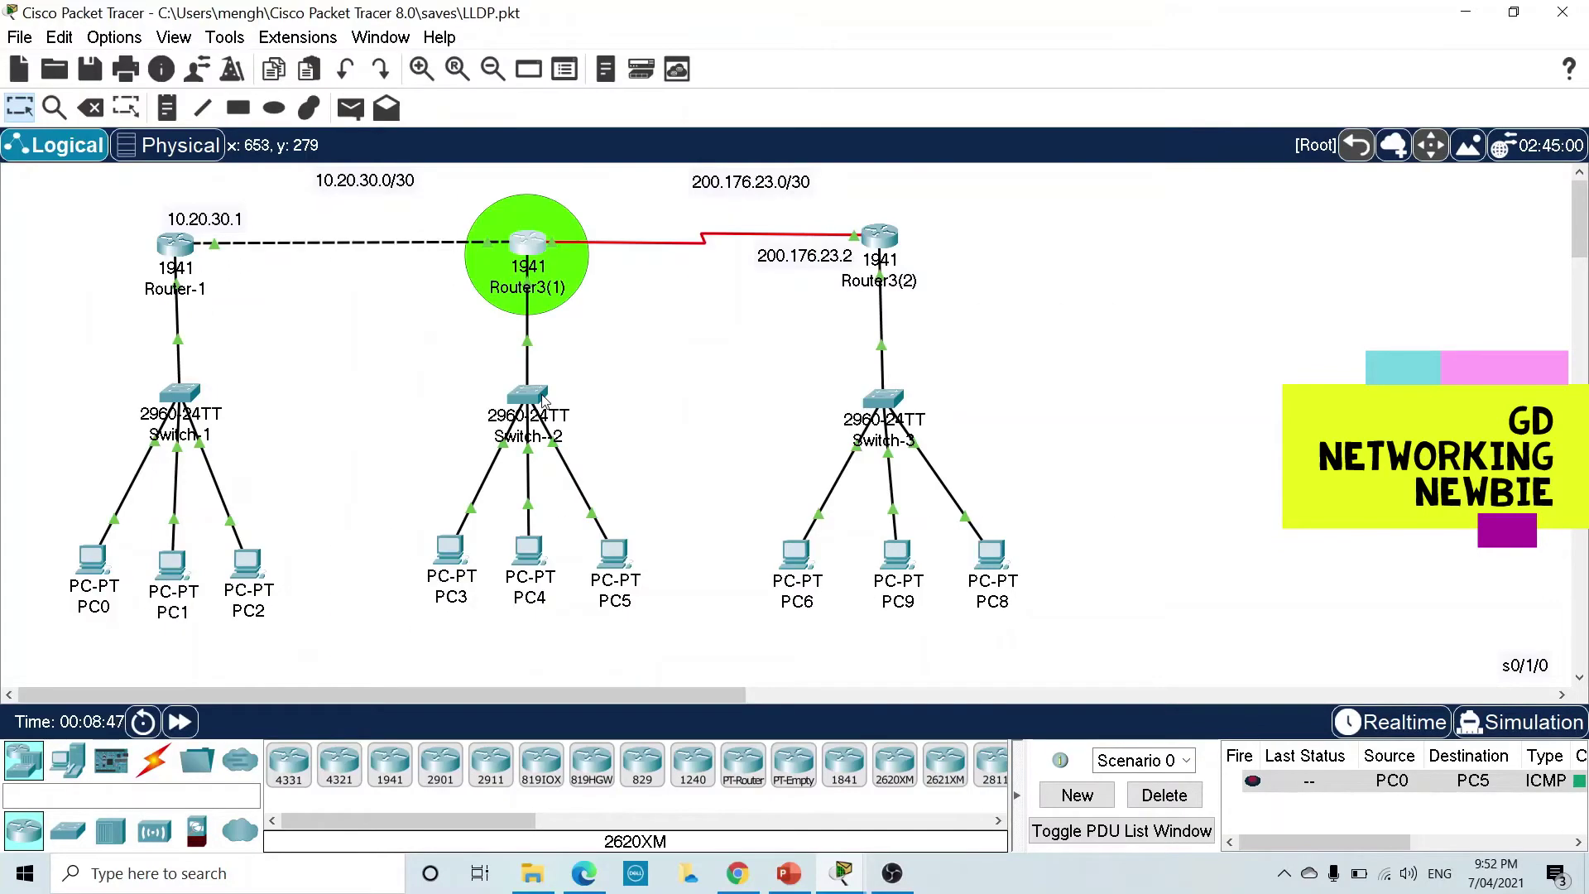
- Compare the neighbor's capability letter on Router-2 with the capability codes legend and examine the port ID column
left_click(536, 243)
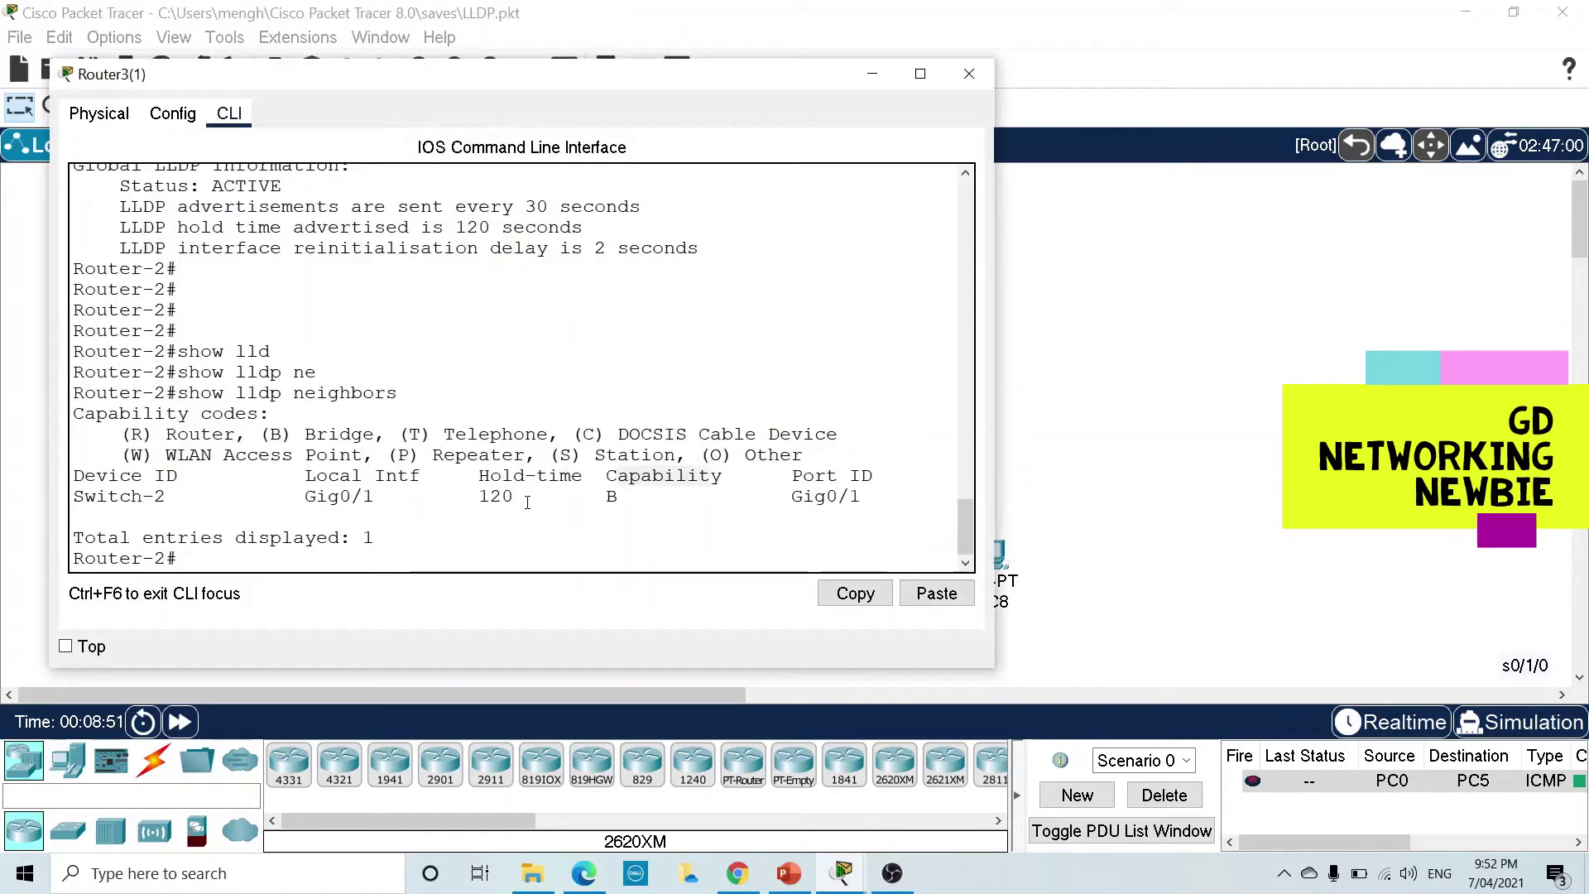
left_click_drag(602, 501, 619, 501)
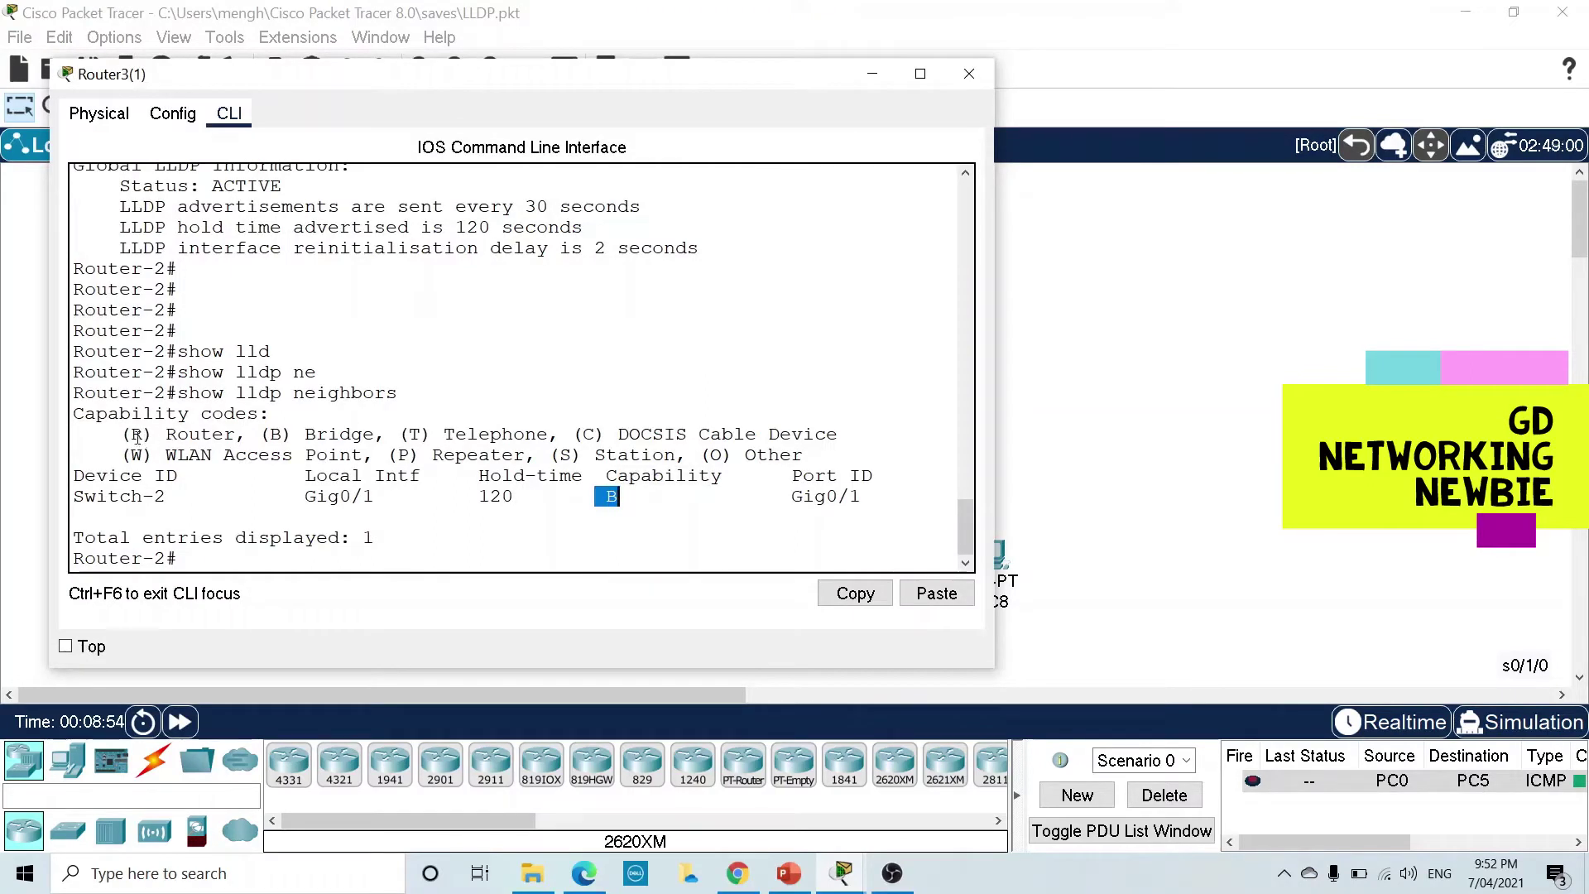
left_click_drag(130, 437, 147, 437)
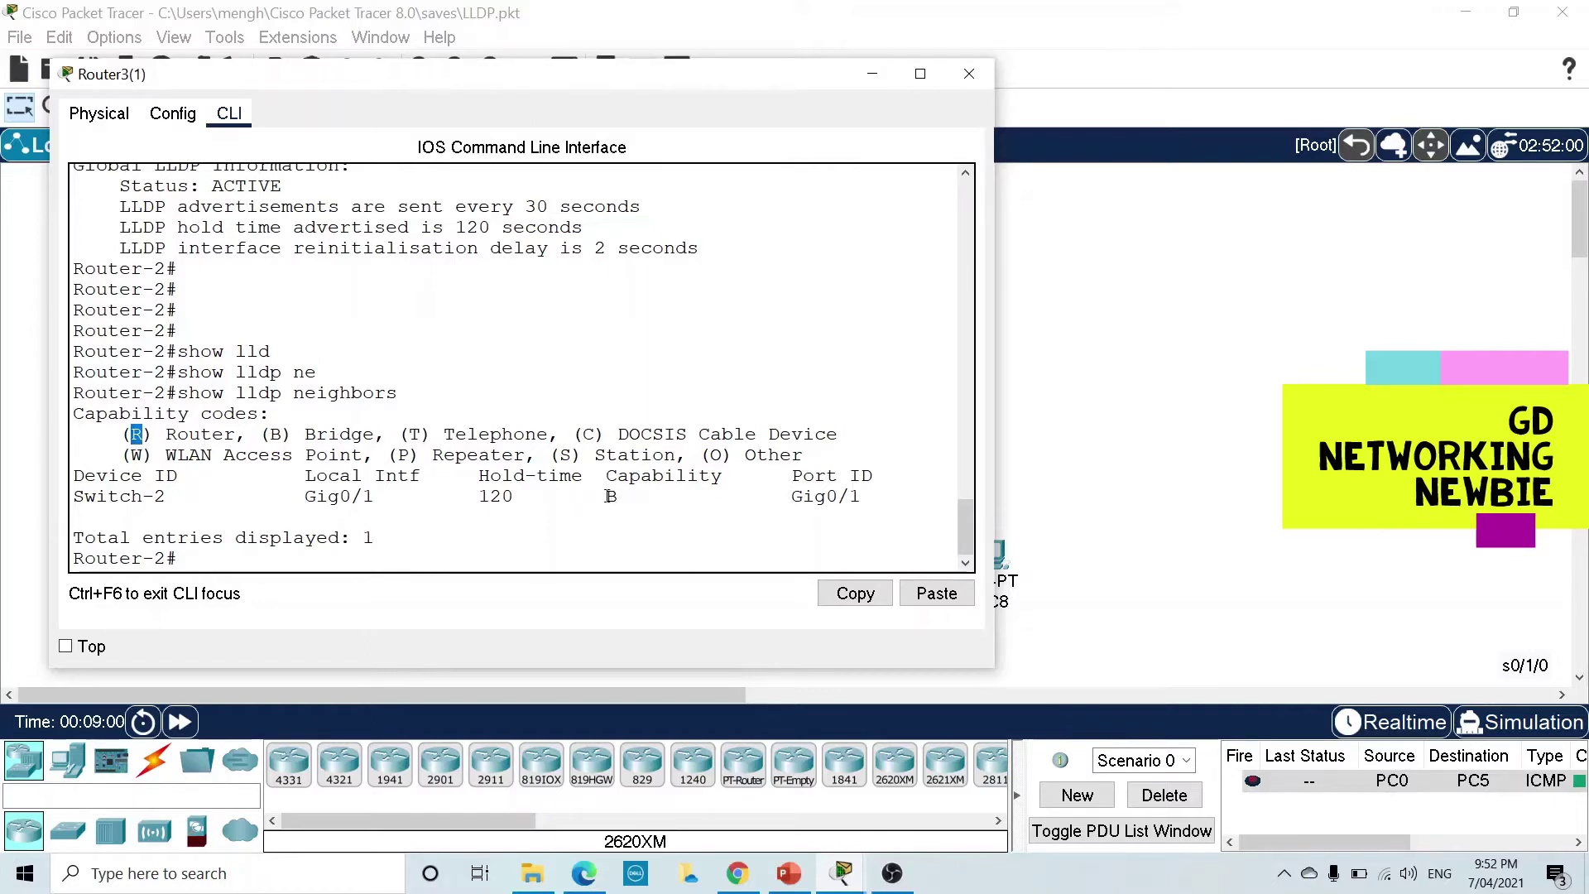
left_click_drag(607, 495, 620, 496)
left_click_drag(792, 478, 874, 478)
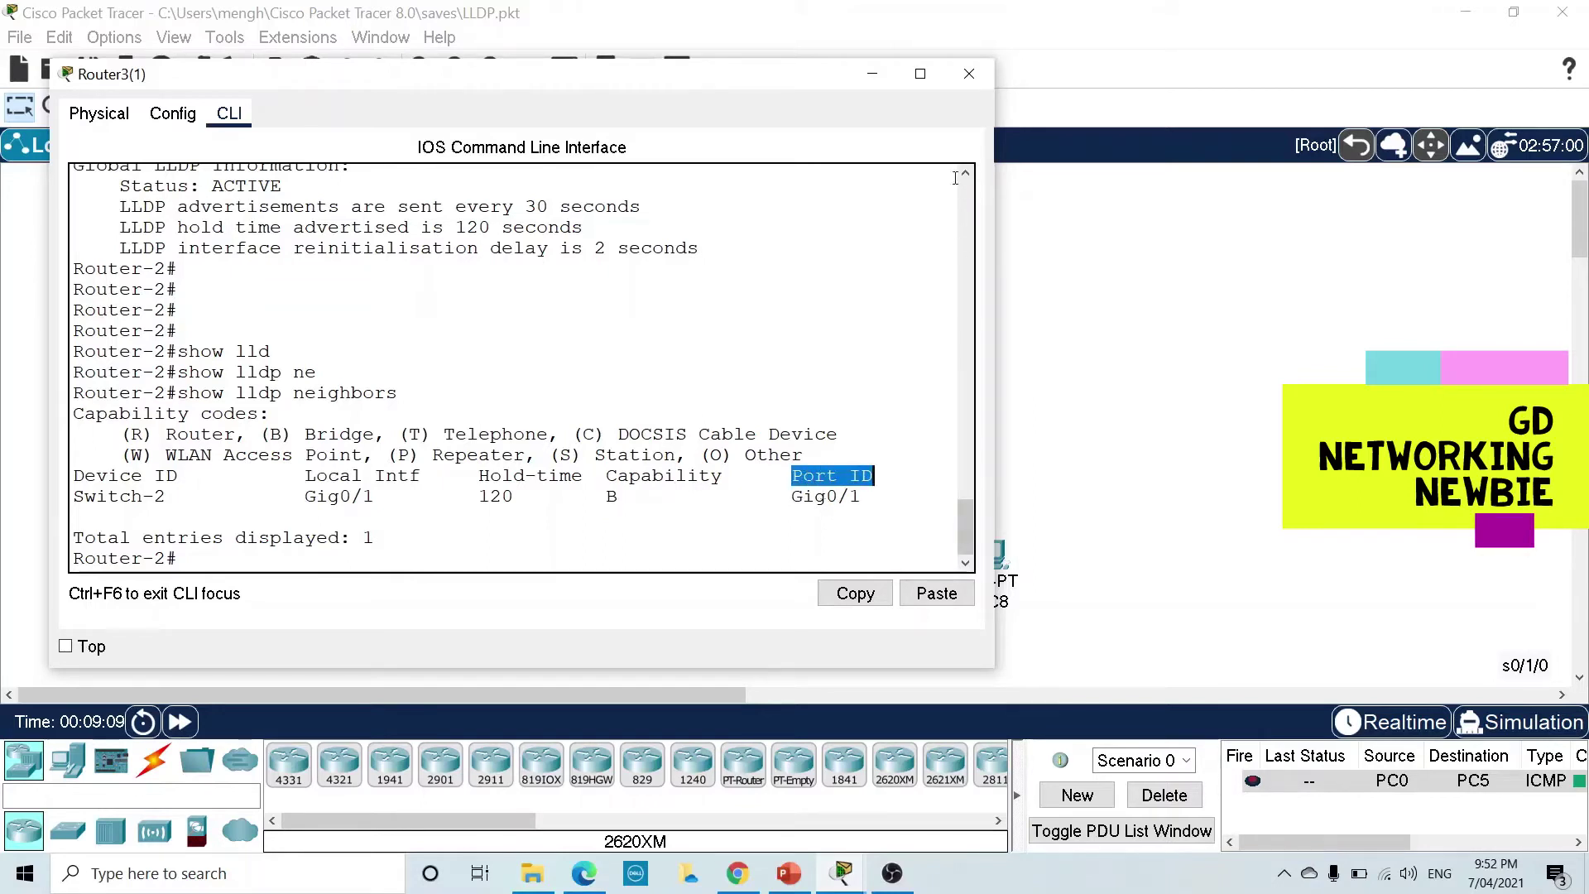
left_click(890, 82)
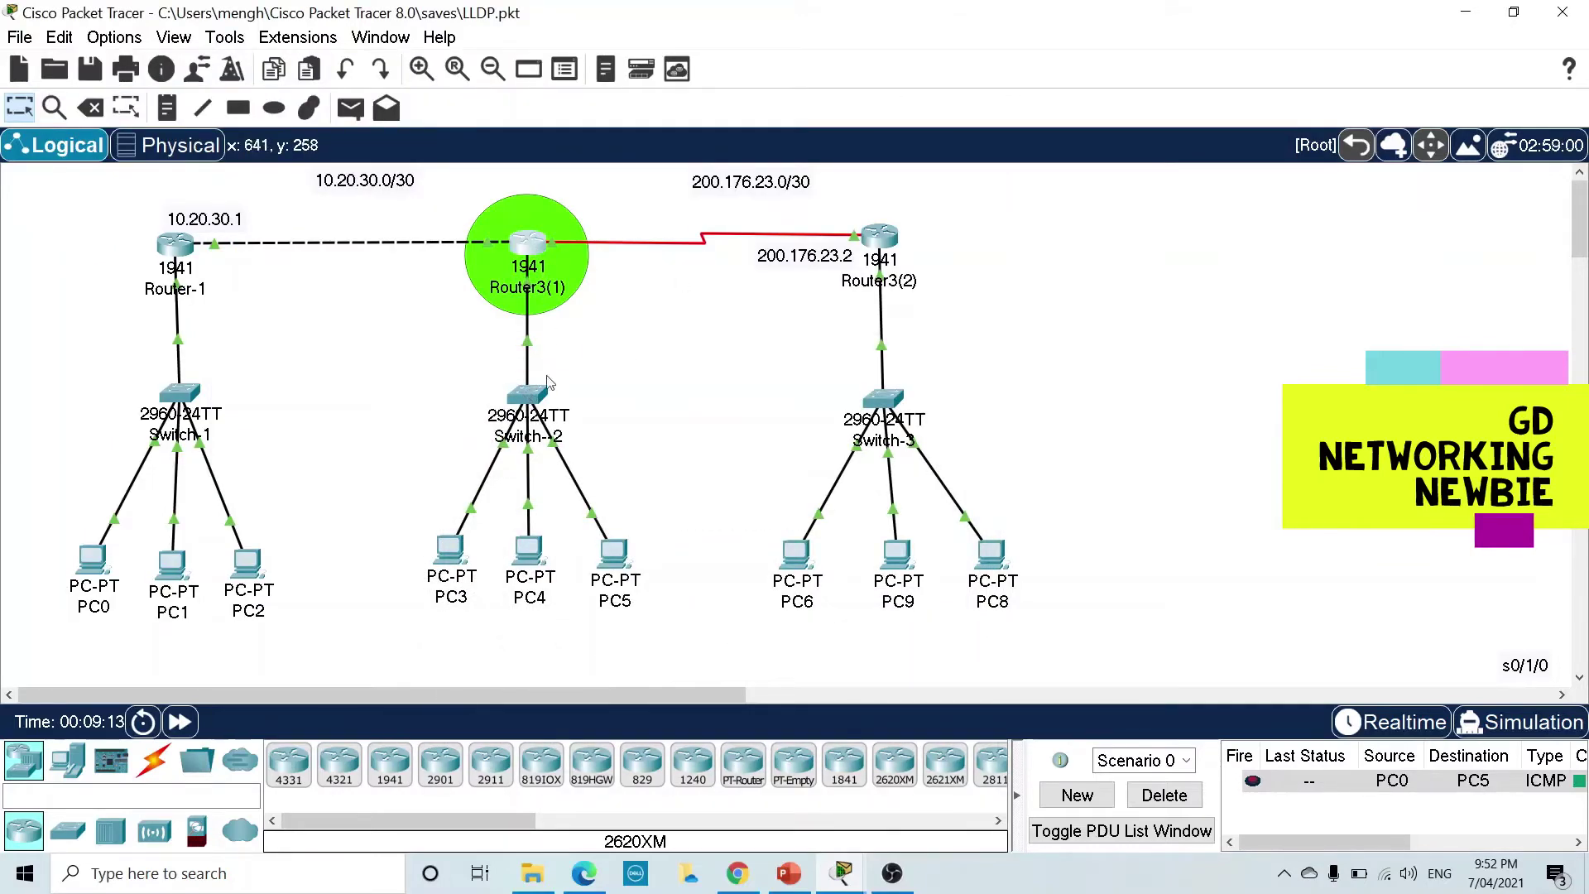
left_click(541, 246)
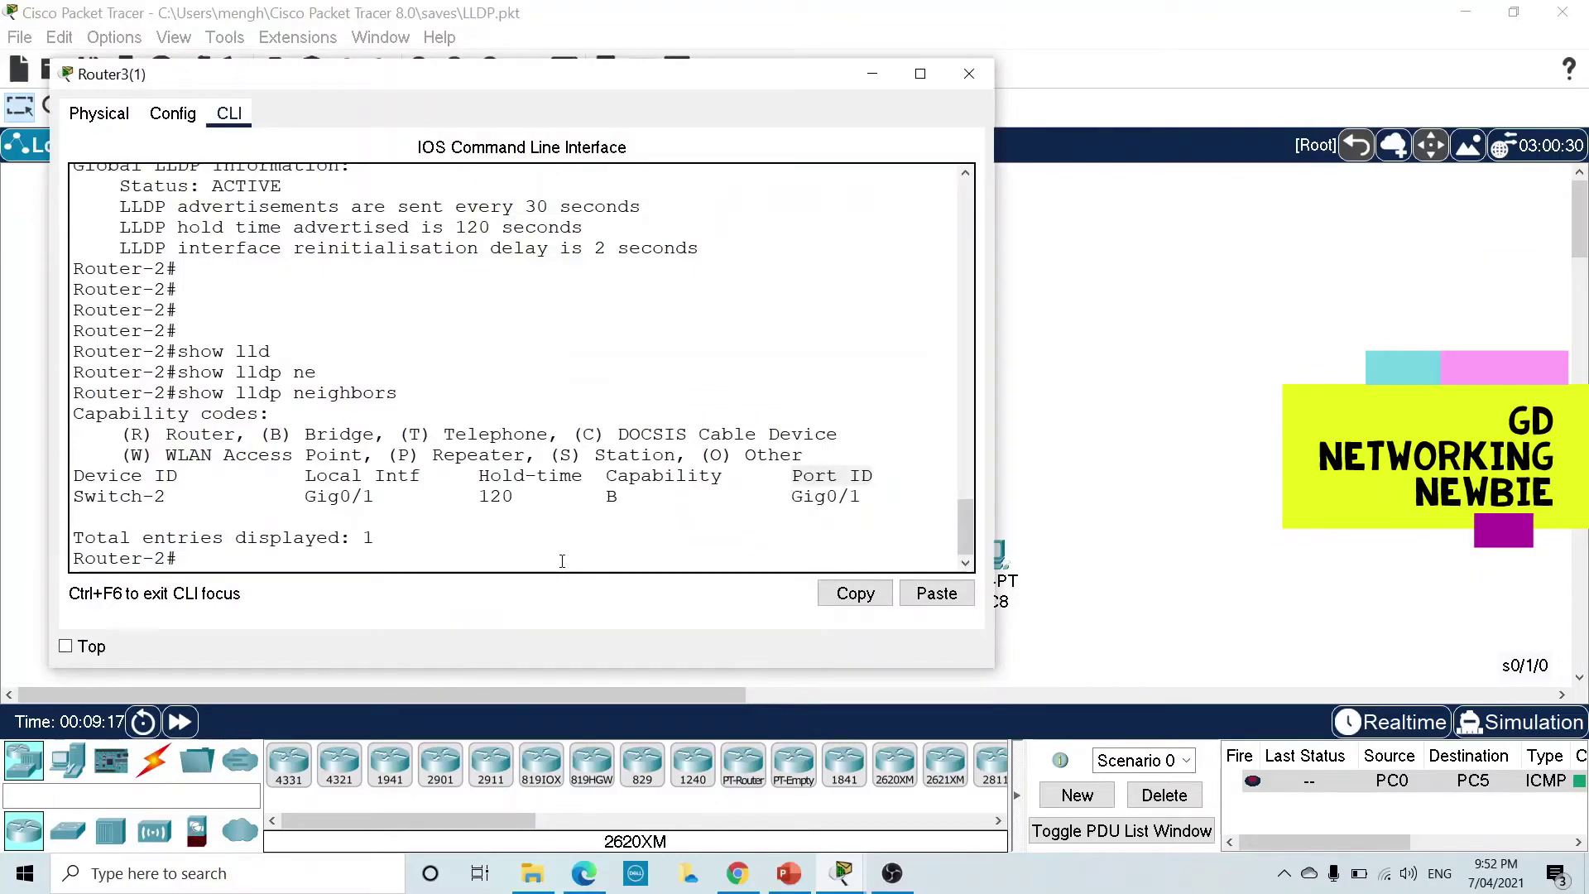
left_click(871, 74)
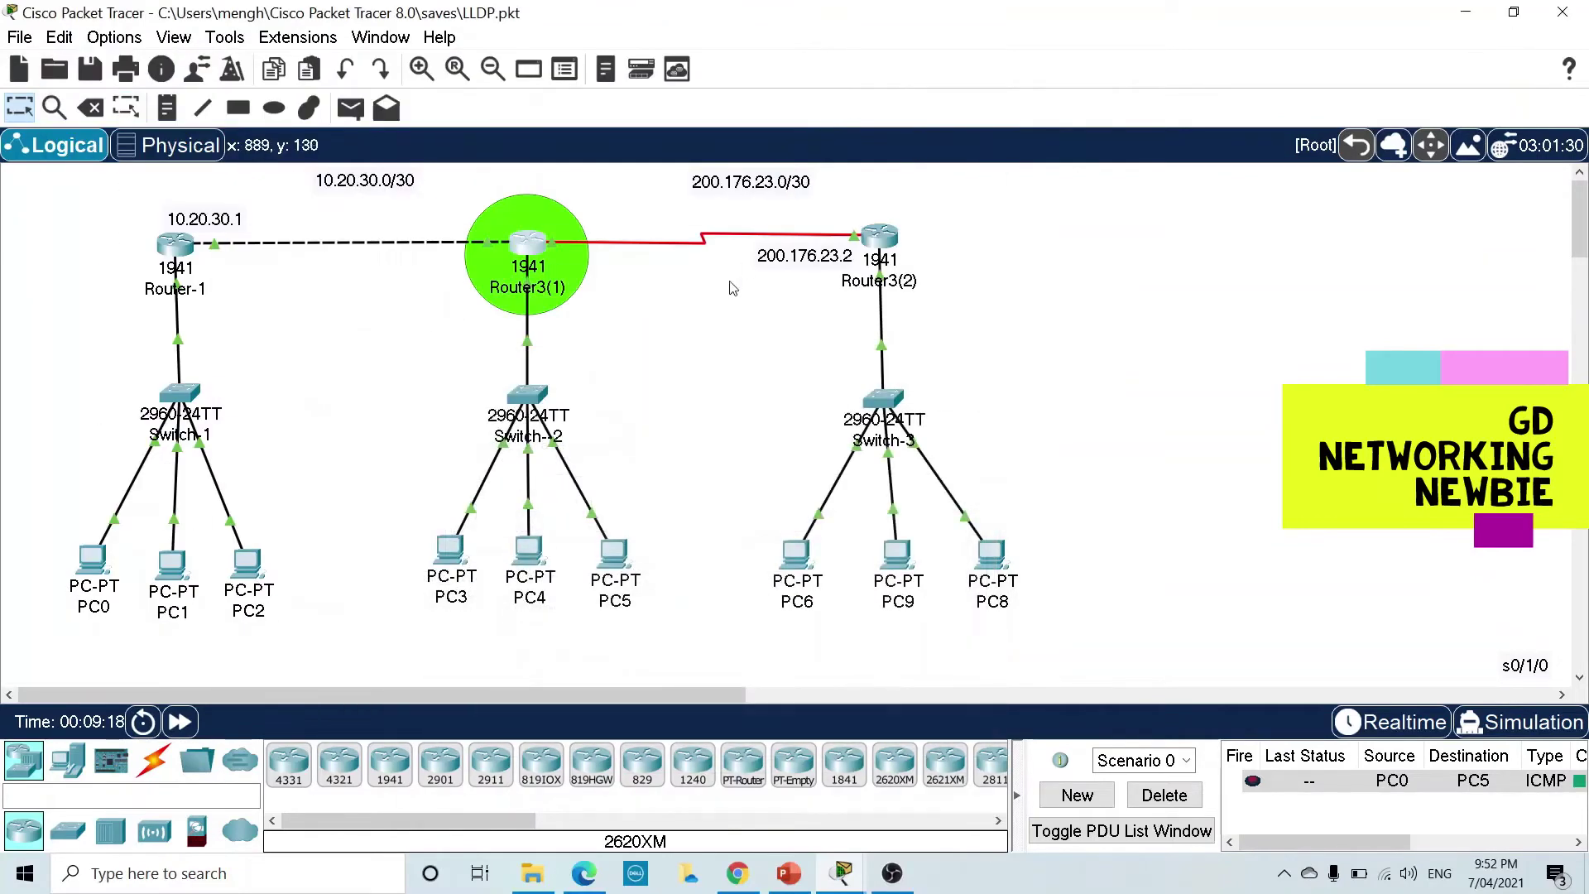
- Open the command line of Router-1 and enter privileged EXEC mode with en
left_click(177, 251)
left_click_drag(842, 125, 521, 82)
left_click(372, 126)
key("Return")
key("Return")
key("Return")
key("Return")
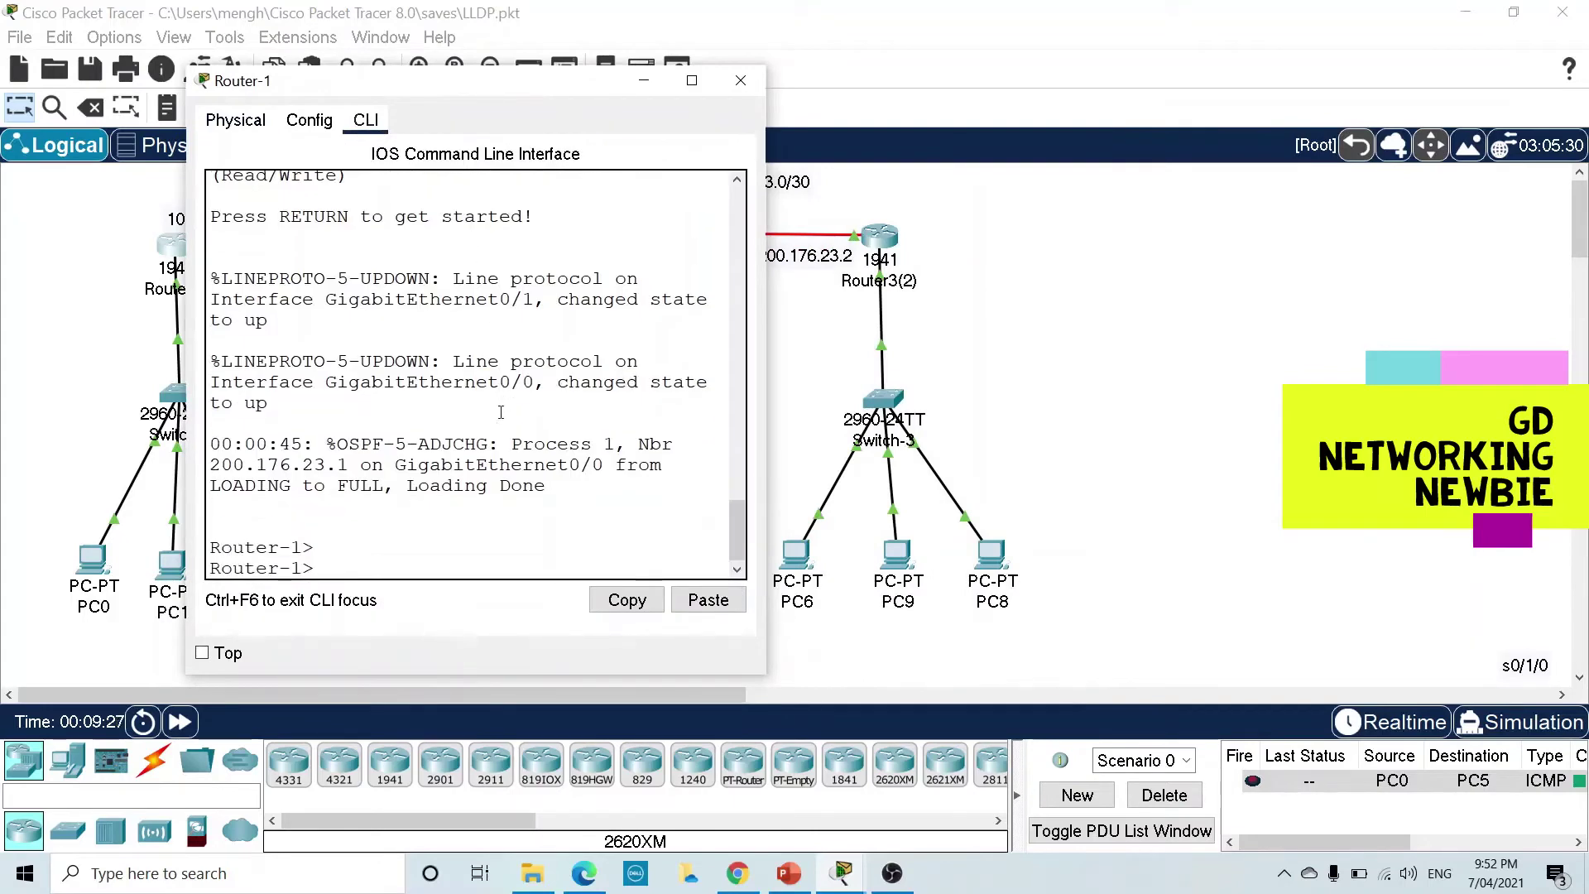
type("en")
key("Return")
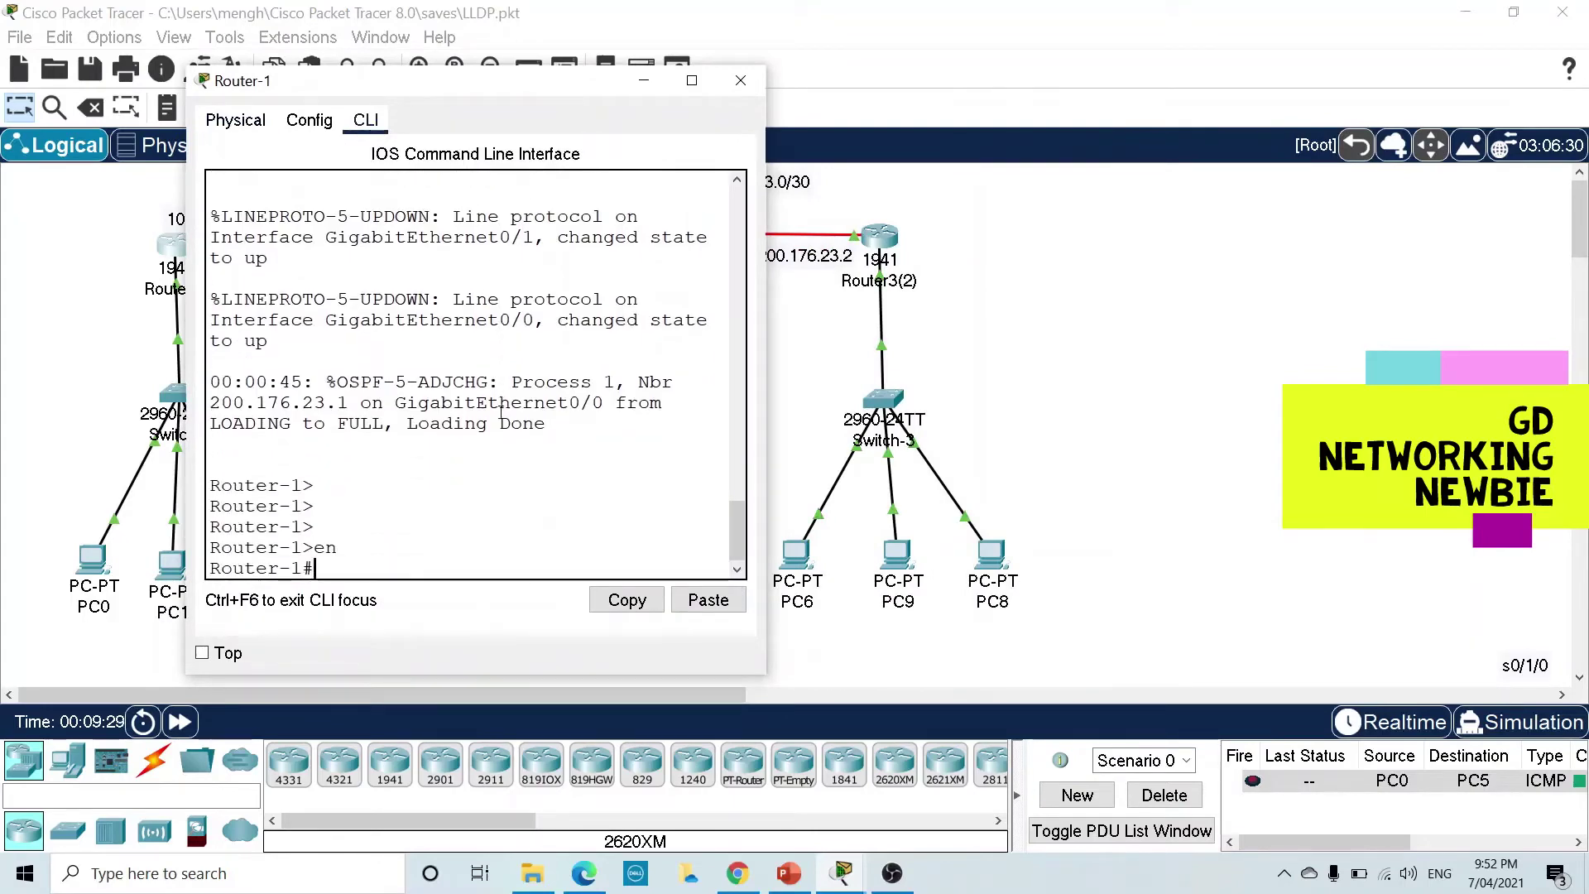
- Enter global configuration mode on Router-1 with configure terminal
type("conf")
key("Tab")
type("t")
key("Tab")
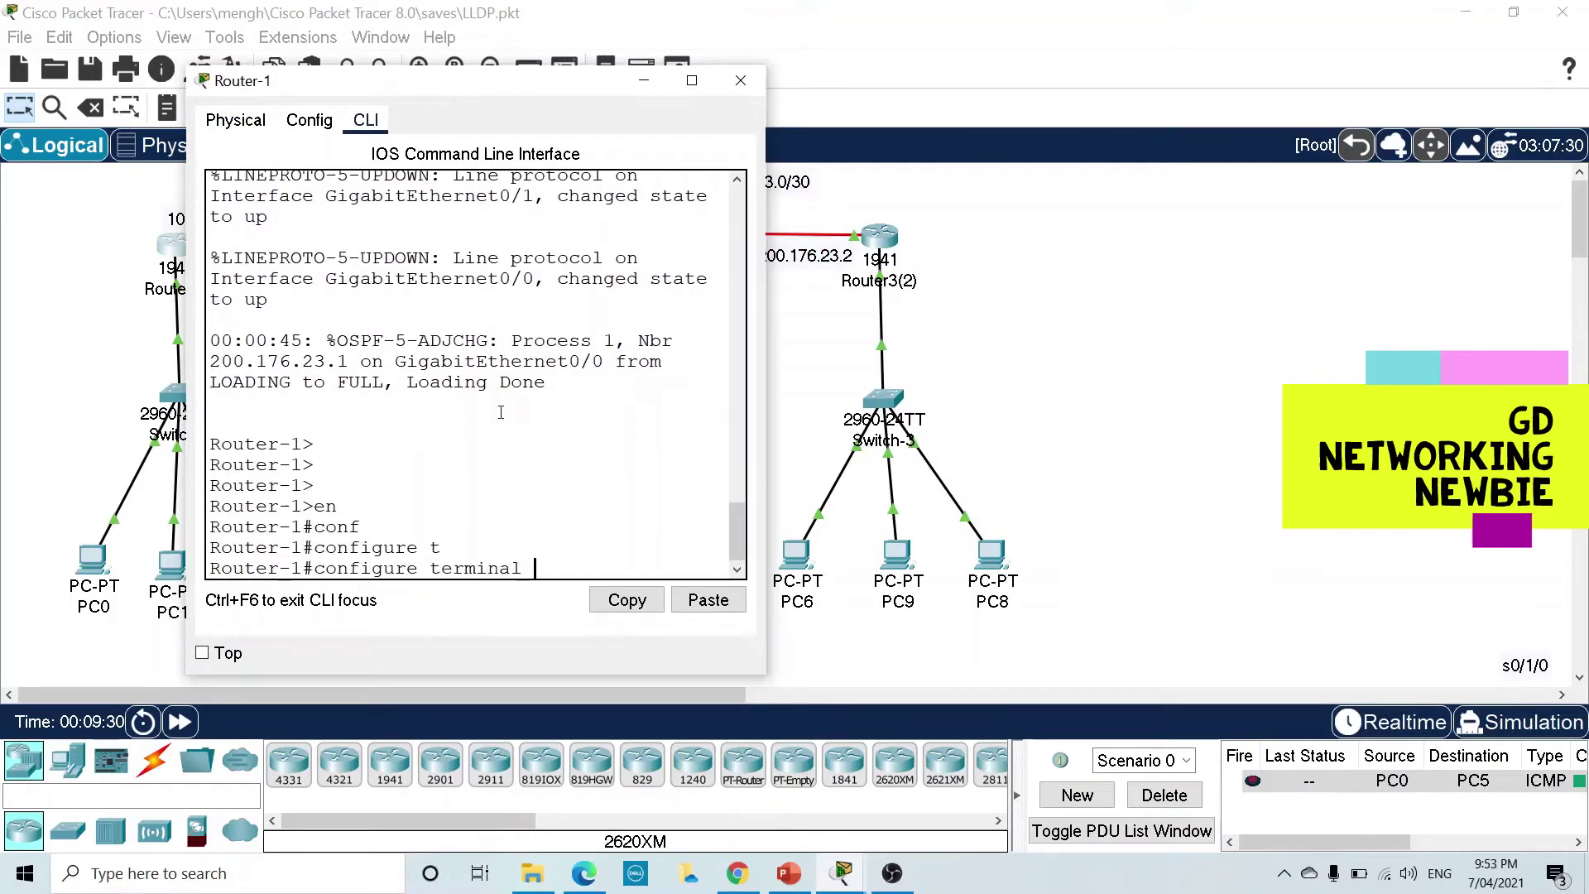
key("Return")
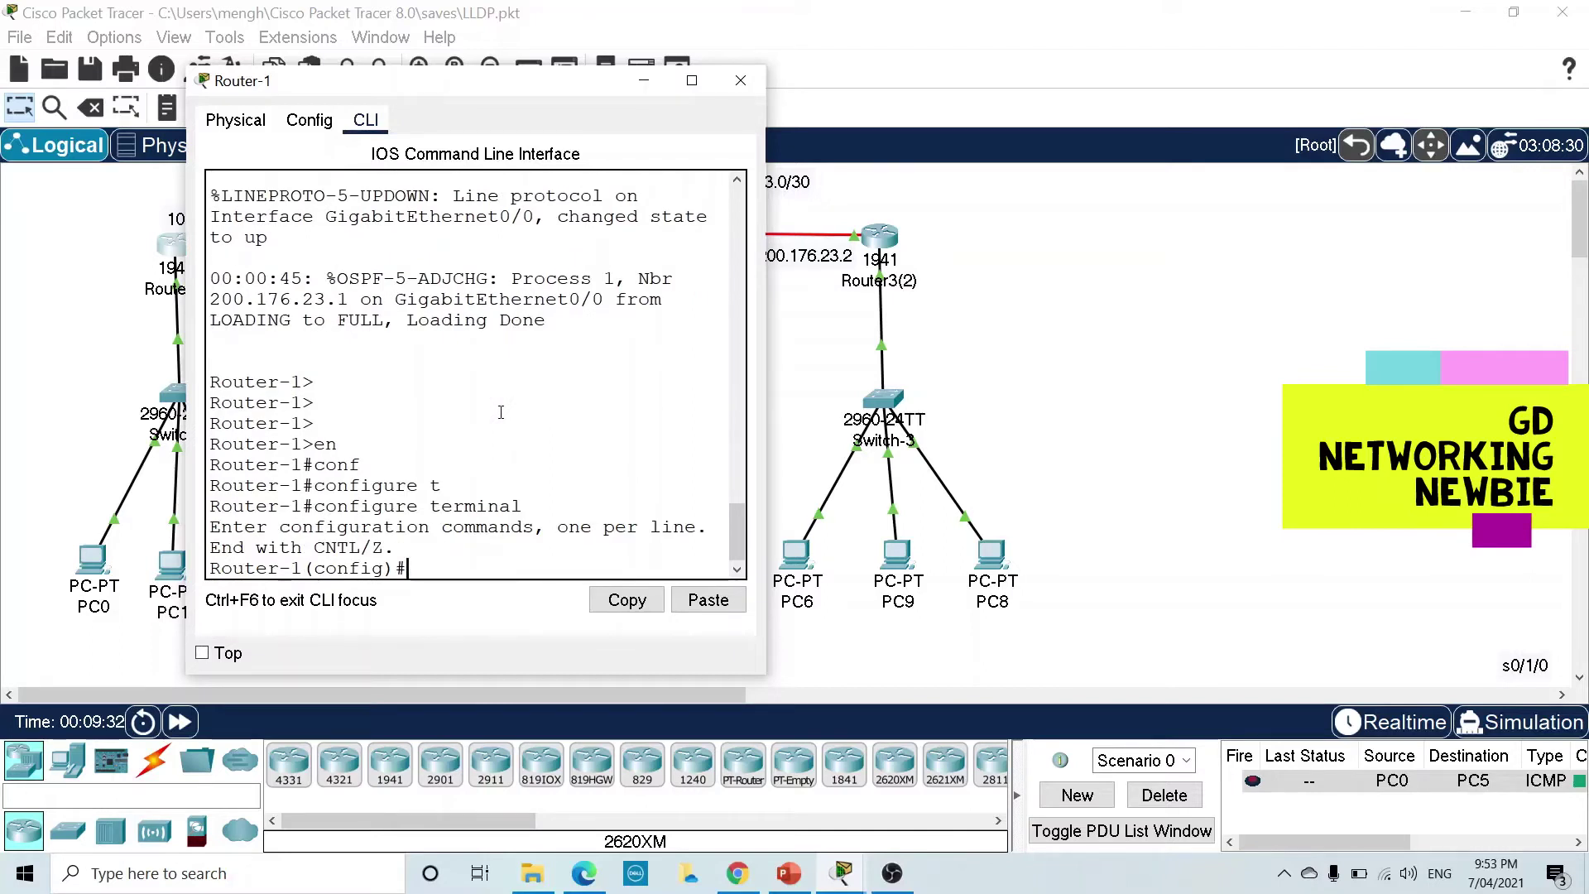
- Disable CDP globally with no cdp run and enable LLDP with lldp run on Router-1
type("no cd")
key("Tab")
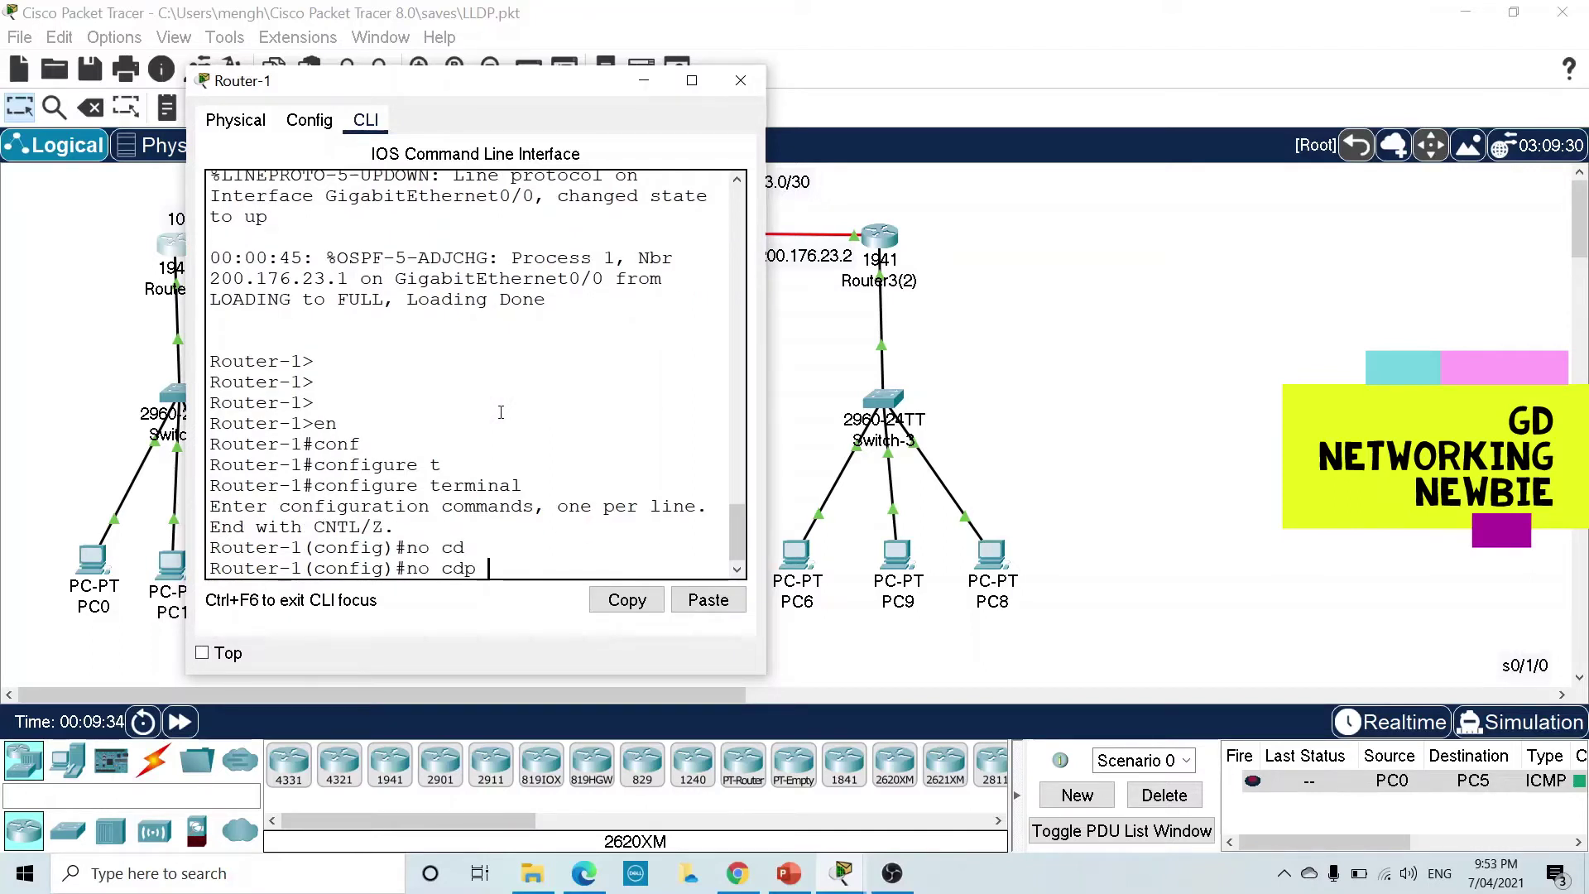
type("run")
key("Return")
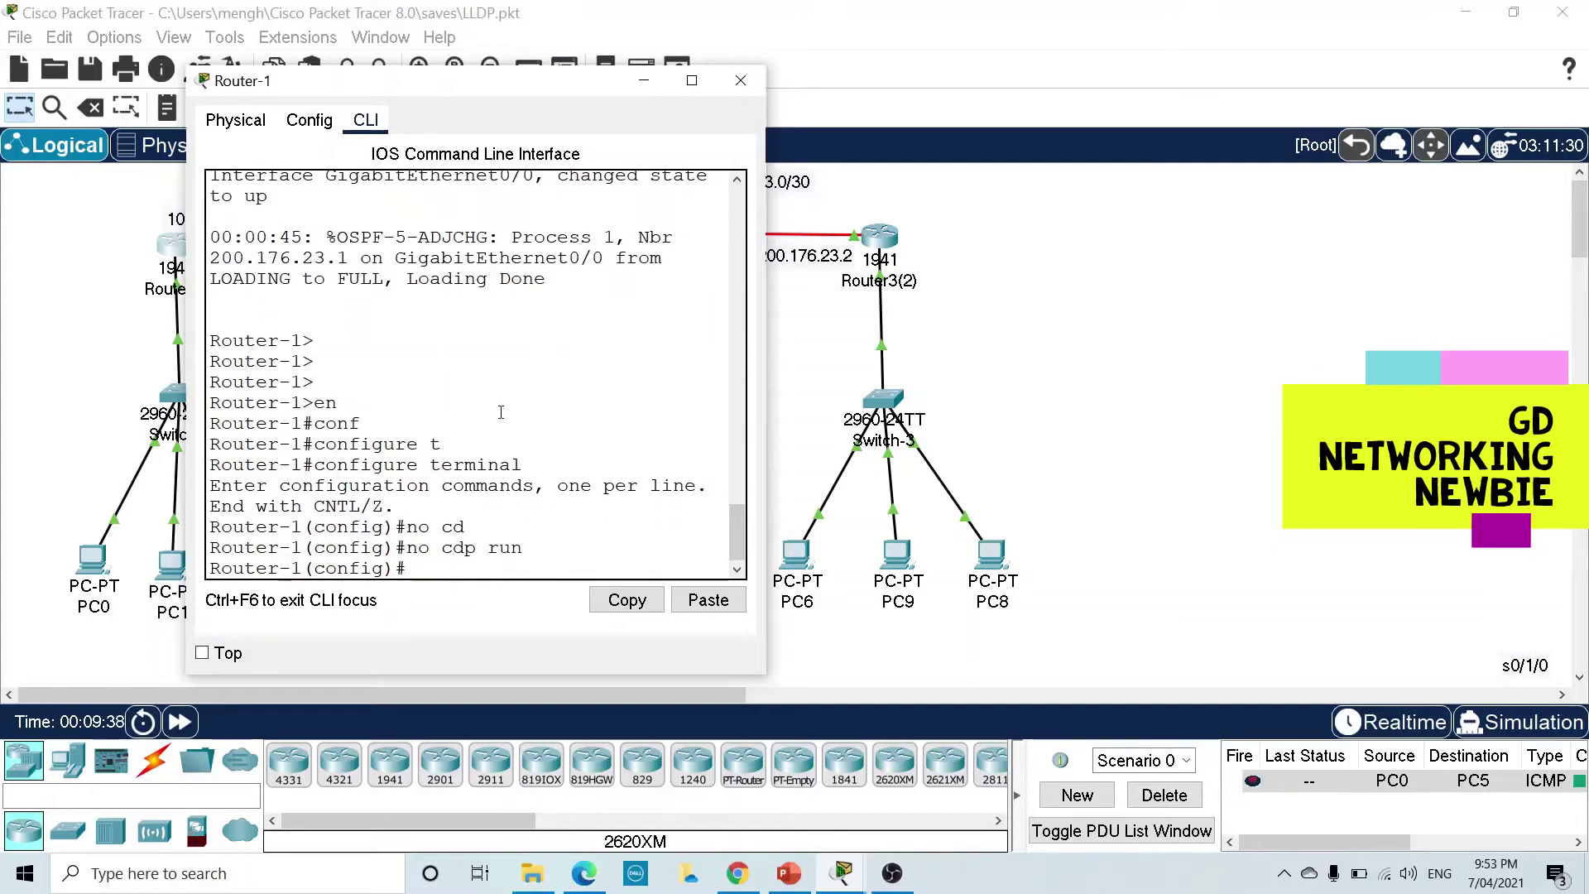
type("lldp run")
key("Return")
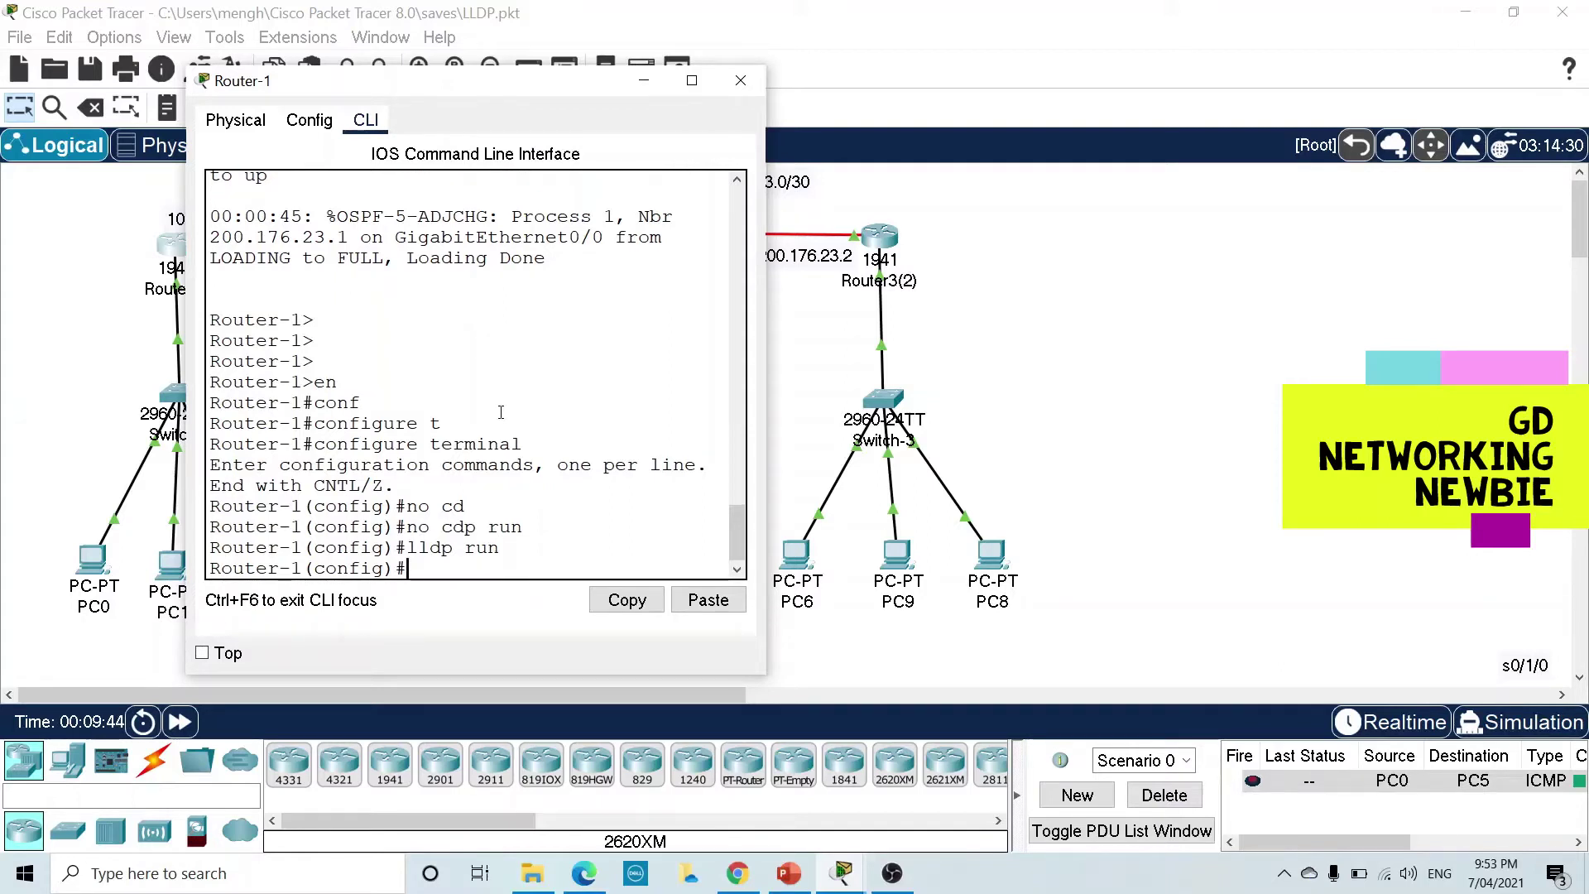
- Leave configuration mode on Router-1 and run show lldp to review its LLDP status
key("ctrl+z")
key("Return")
type("show ")
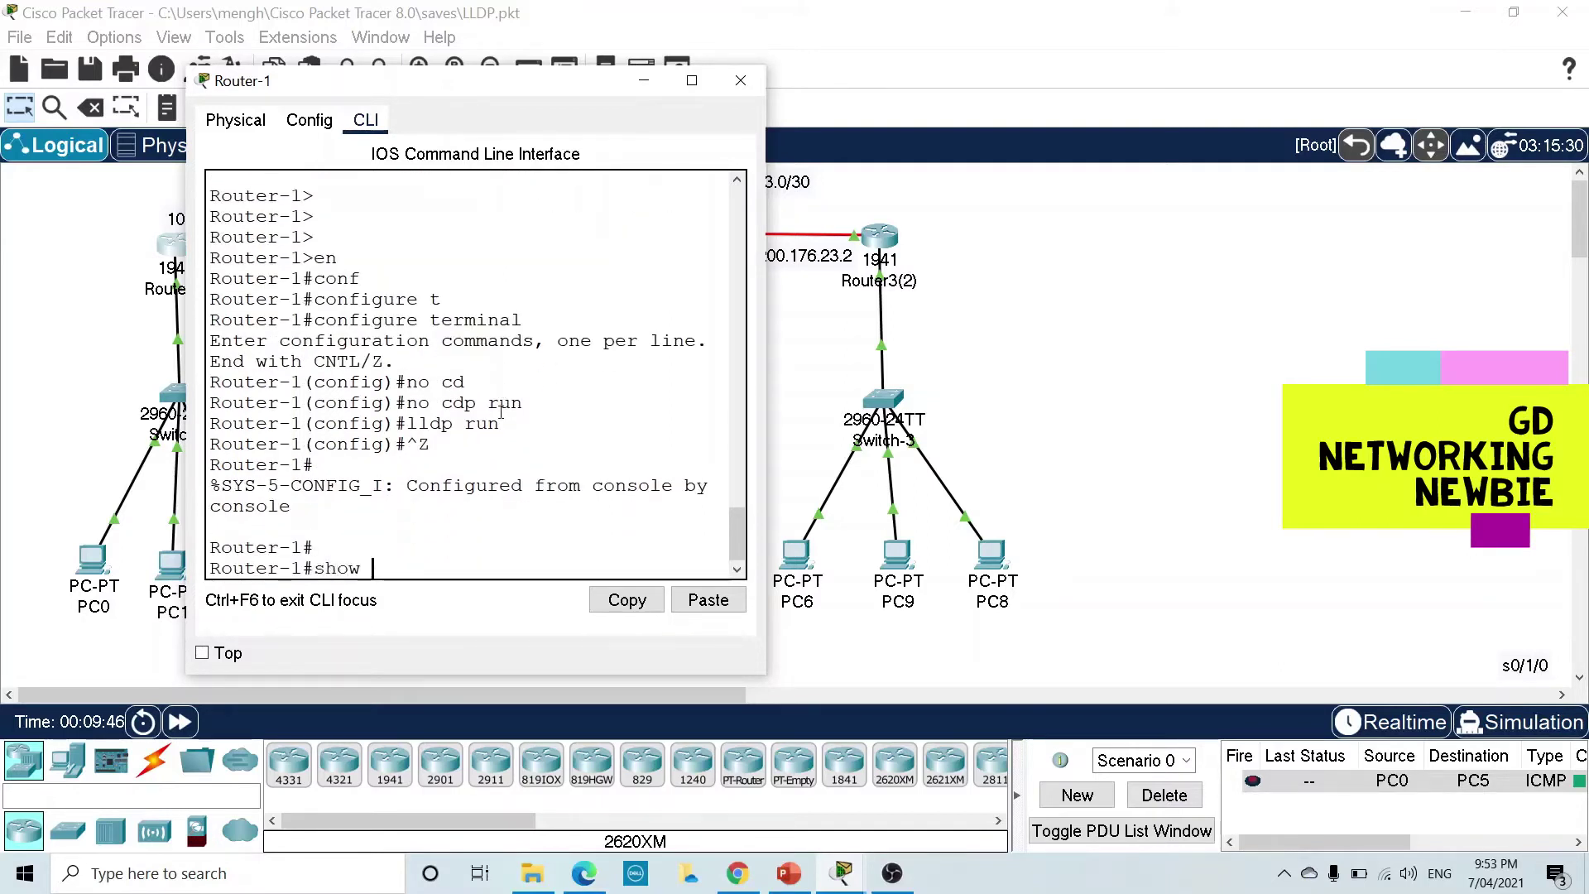
type("lldp")
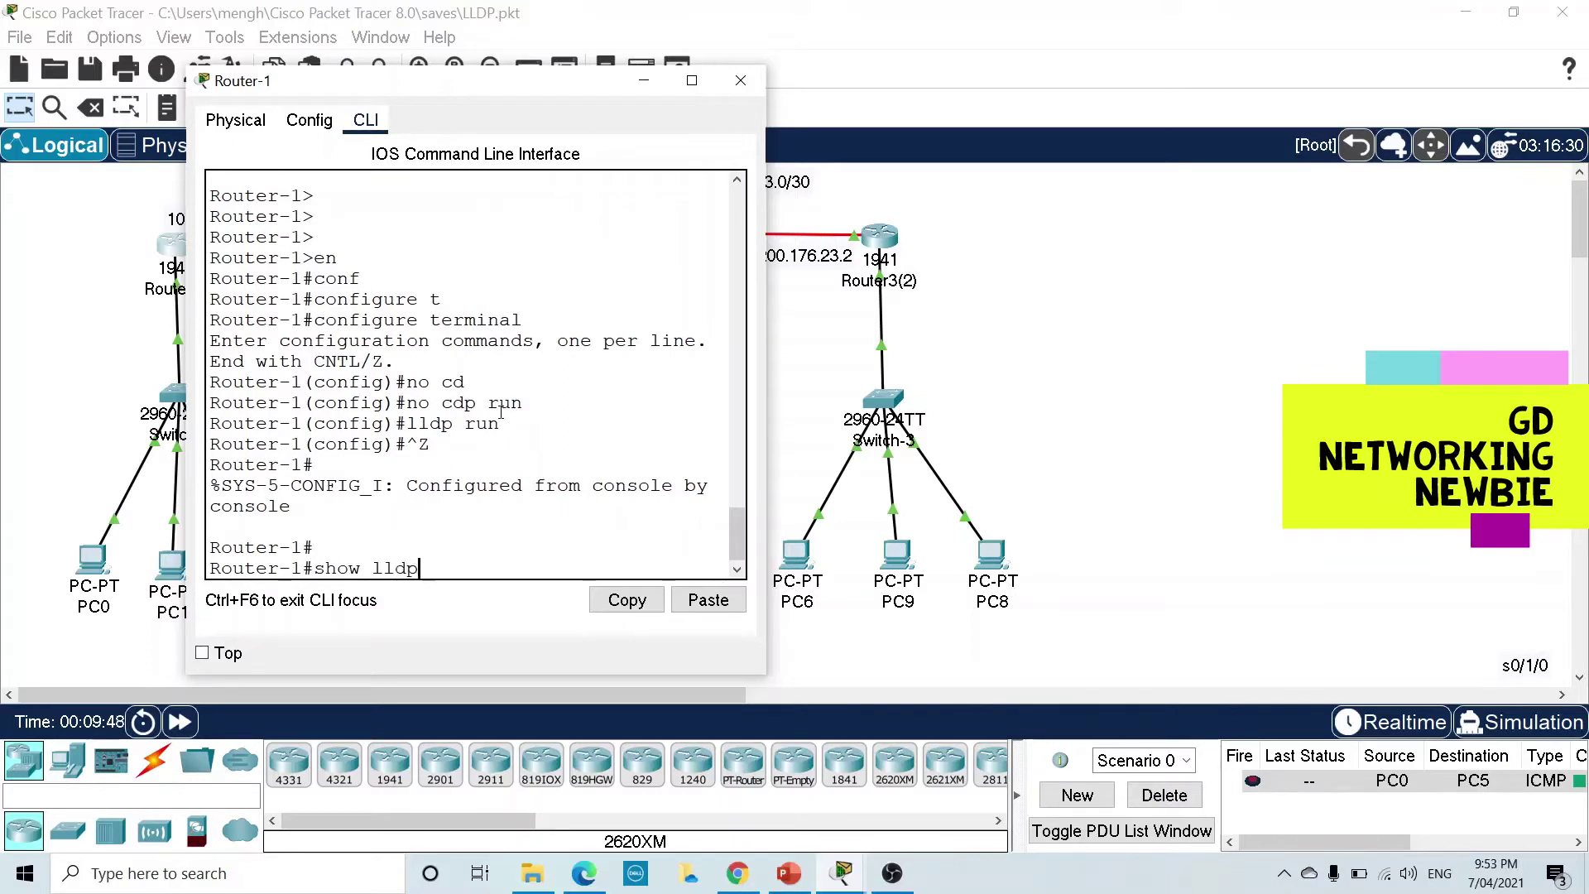
key("Return")
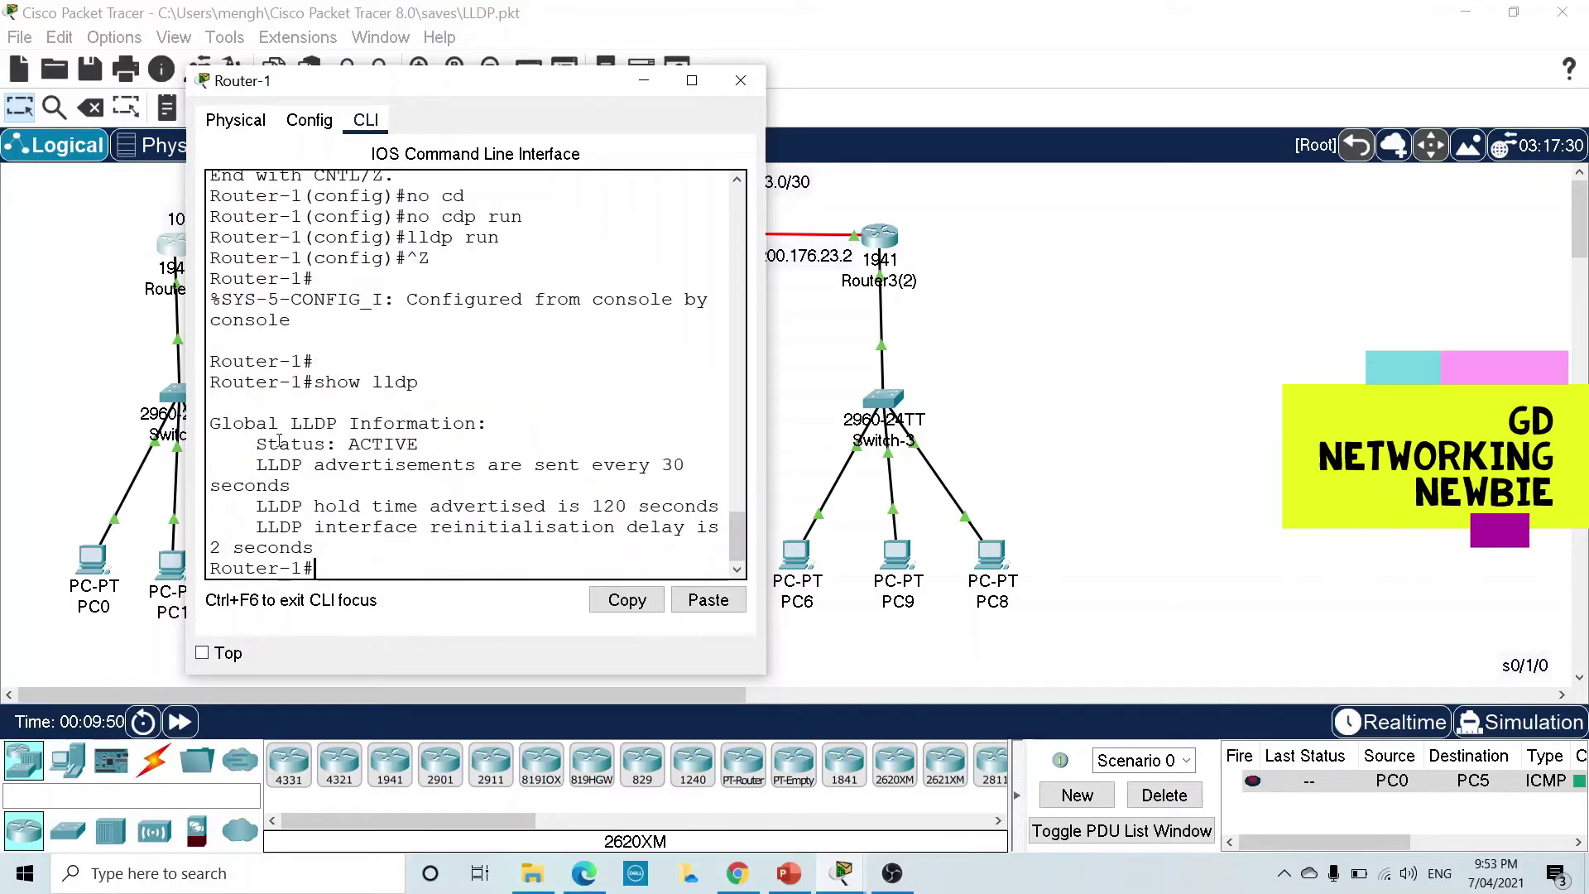
left_click_drag(256, 445, 424, 451)
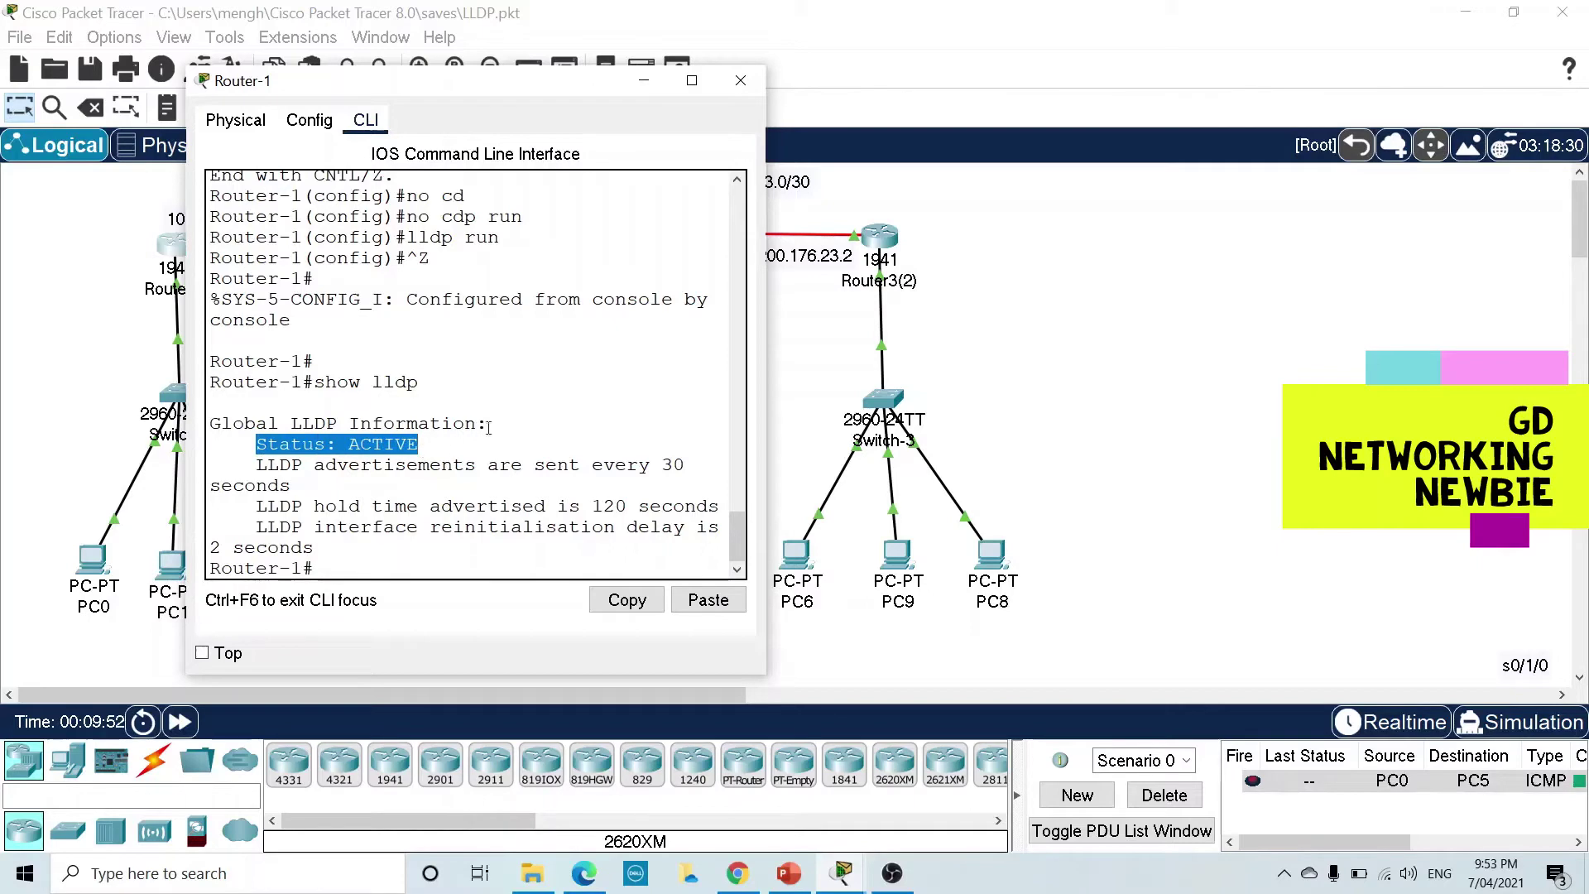
left_click(653, 93)
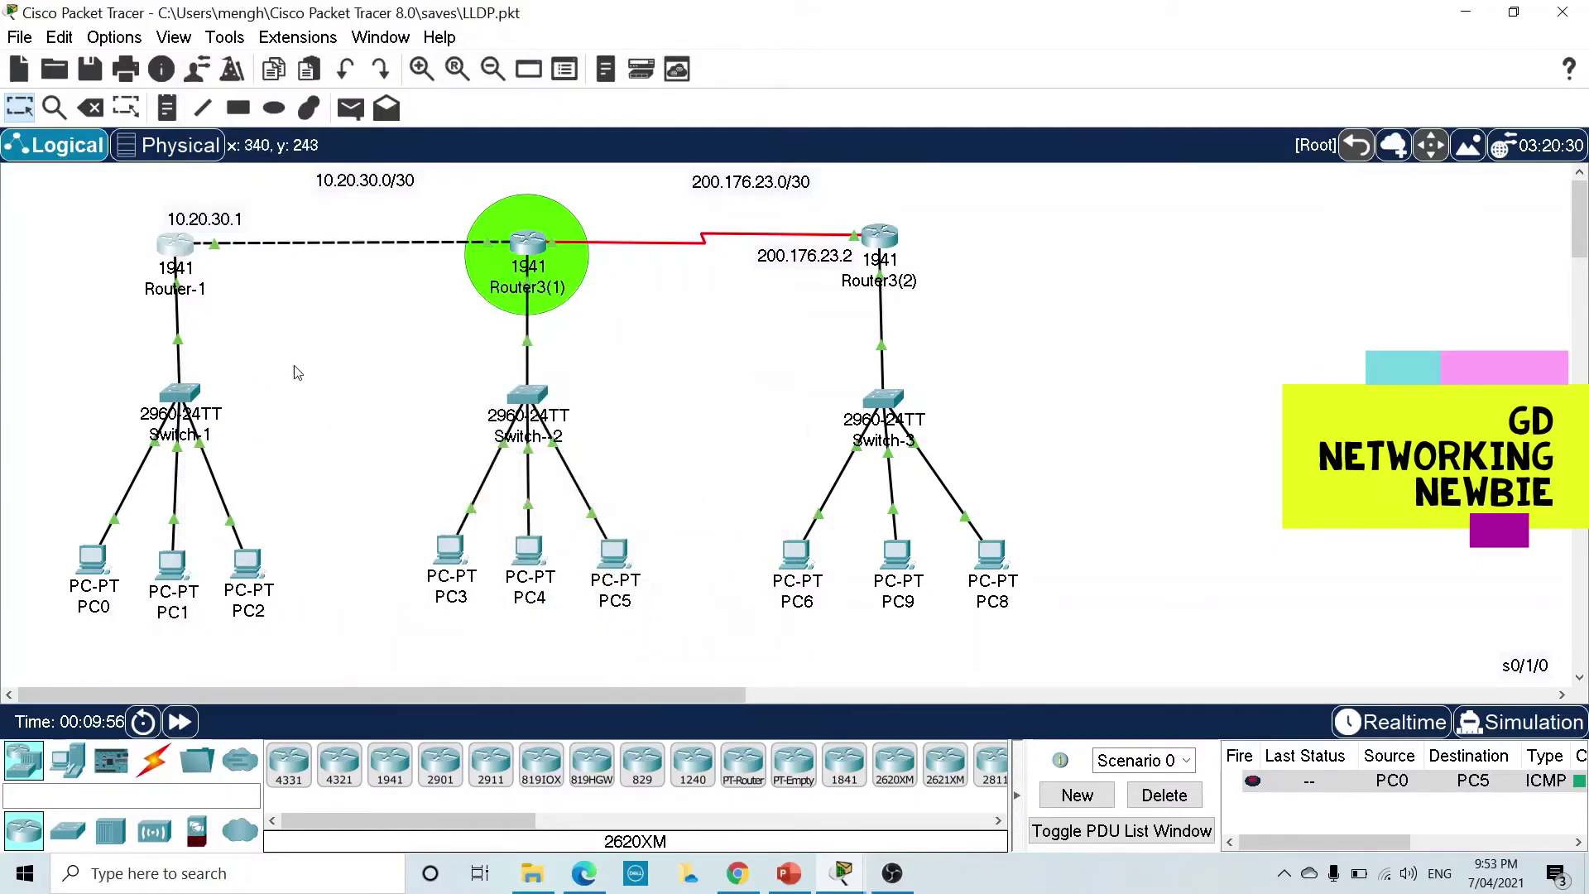
- Open the command line of Router3(1) and run show lldp neighbors again to list its LLDP neighbors
left_click_drag(185, 252, 193, 250)
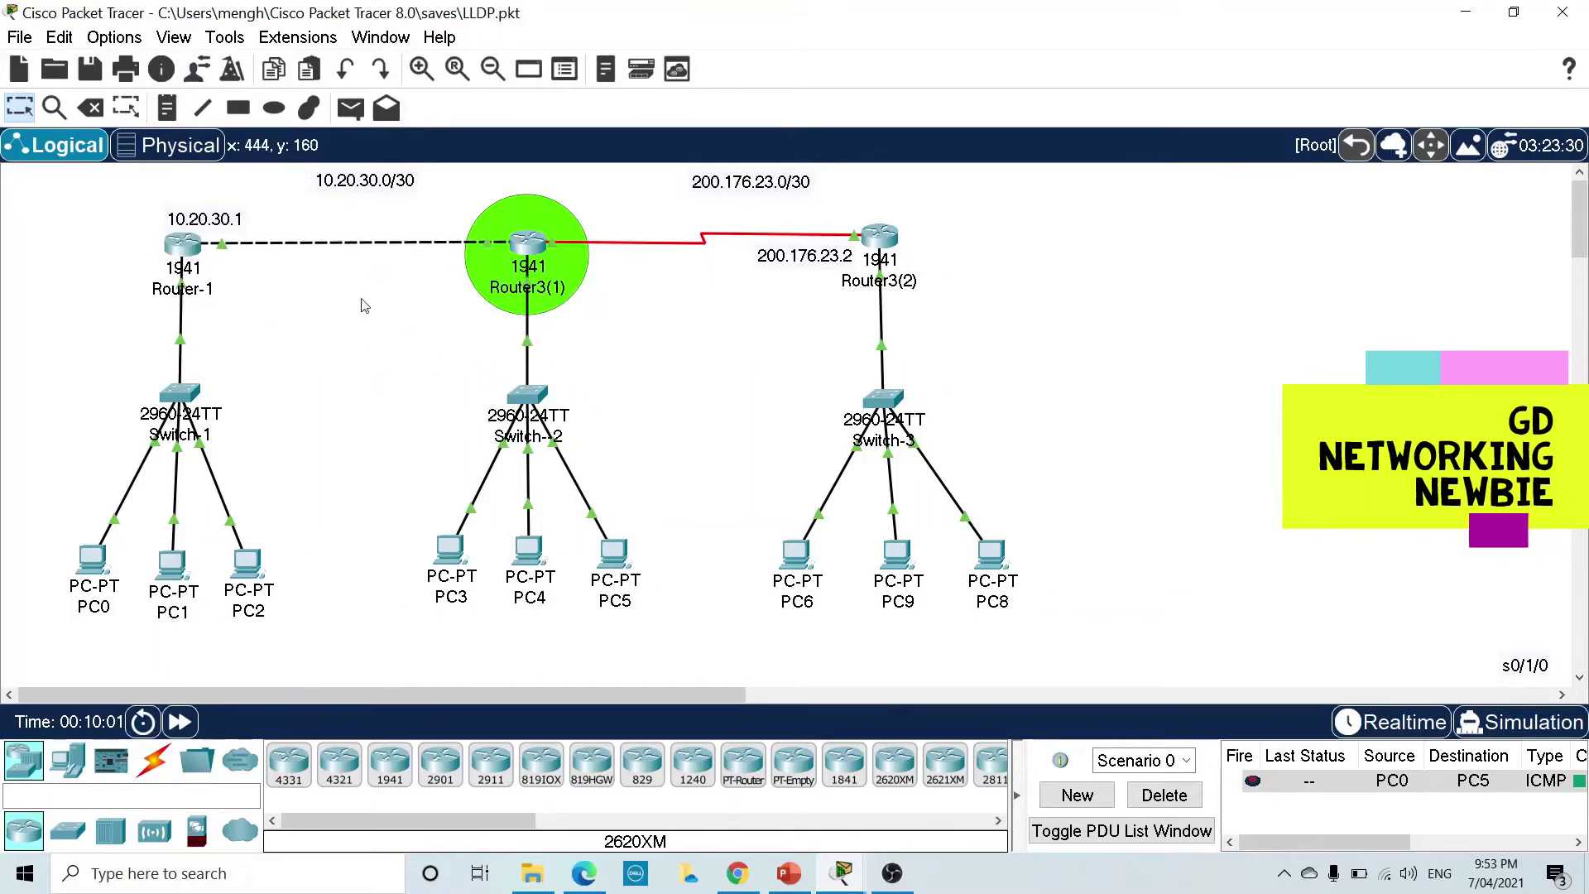
left_click(530, 257)
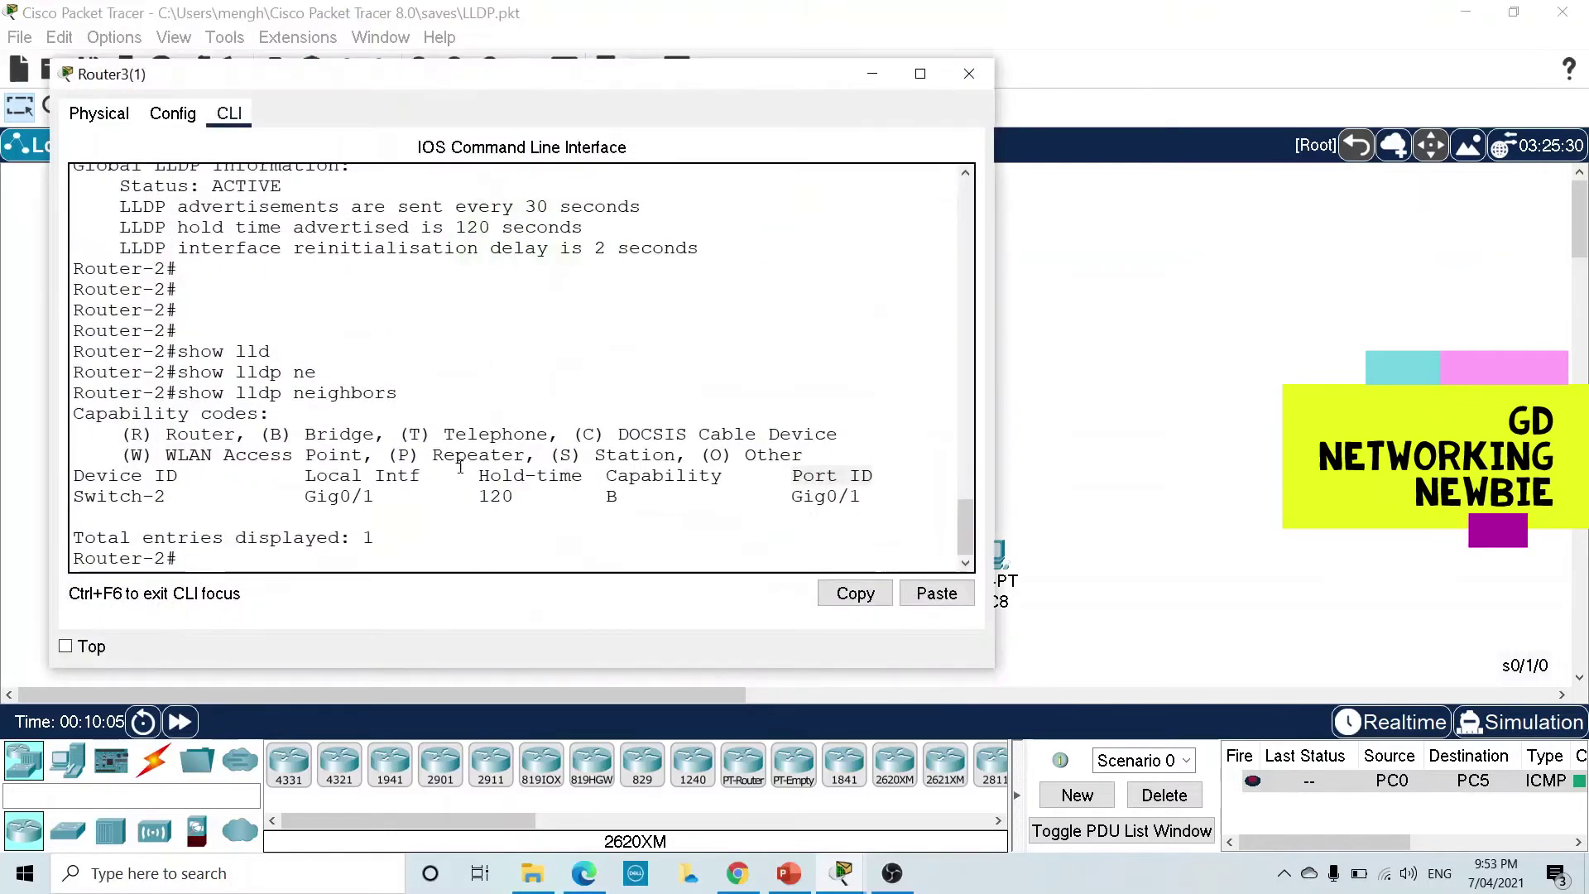
key("Return")
key("Return")
key("Return")
key("Return")
key("Return")
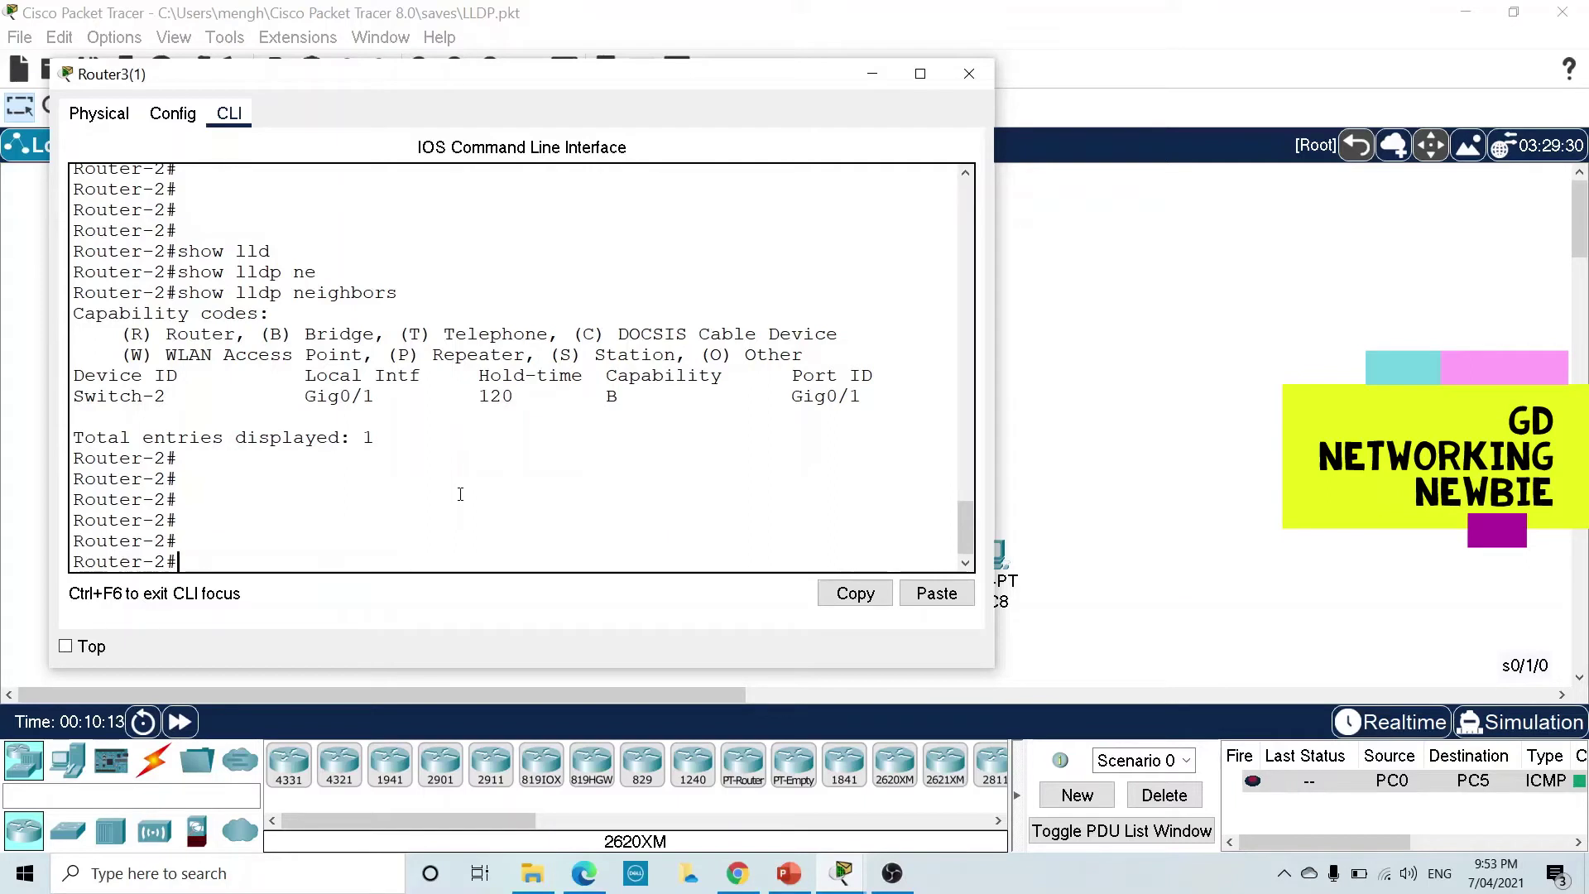
key("Up")
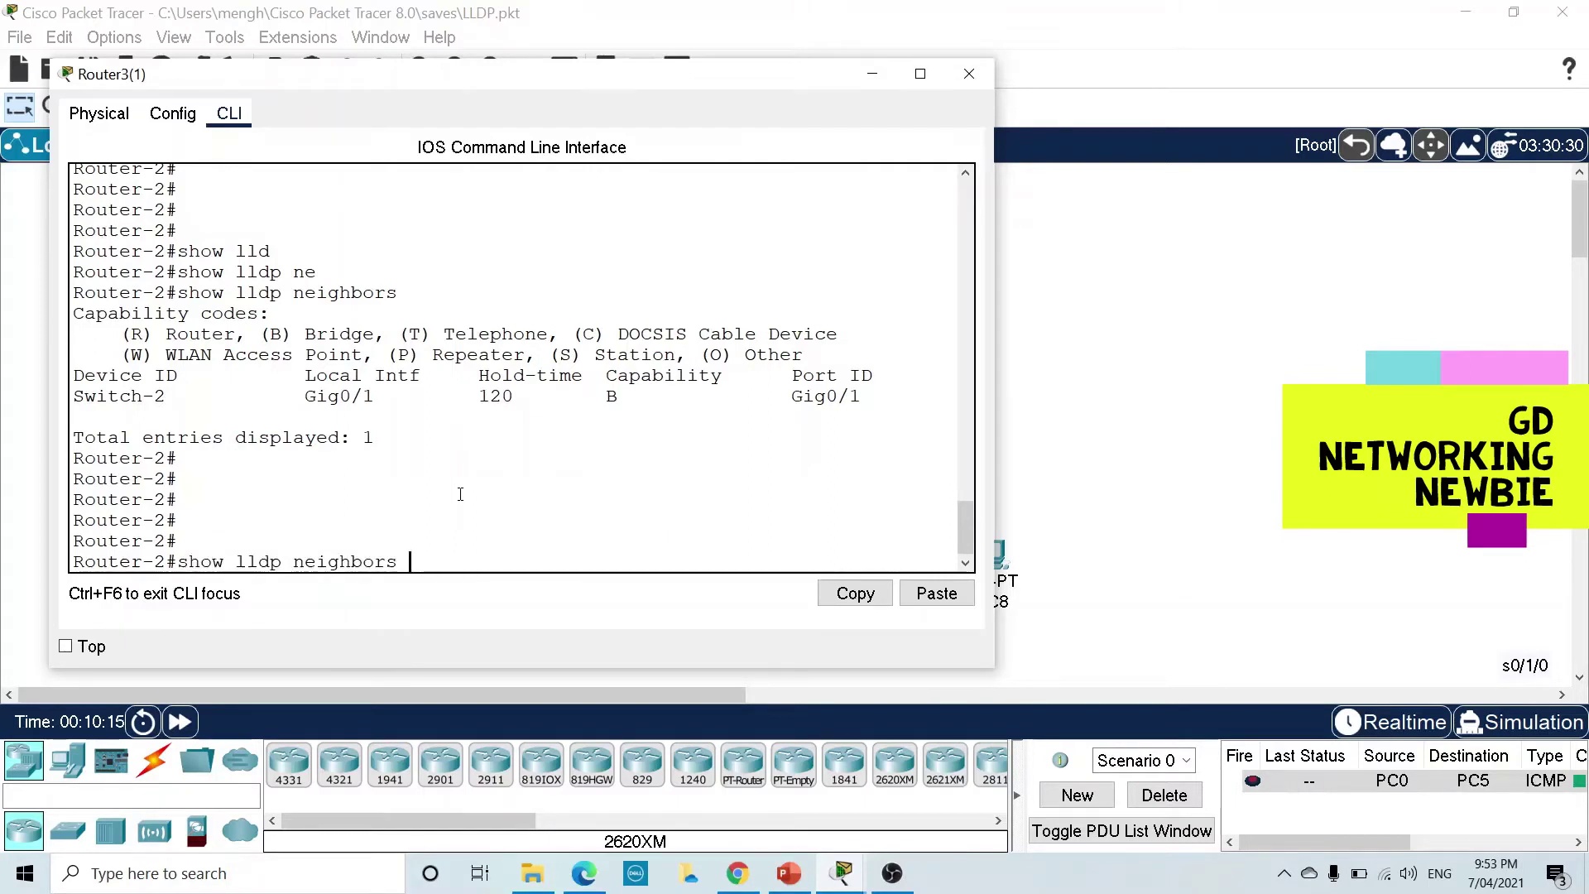
key("Return")
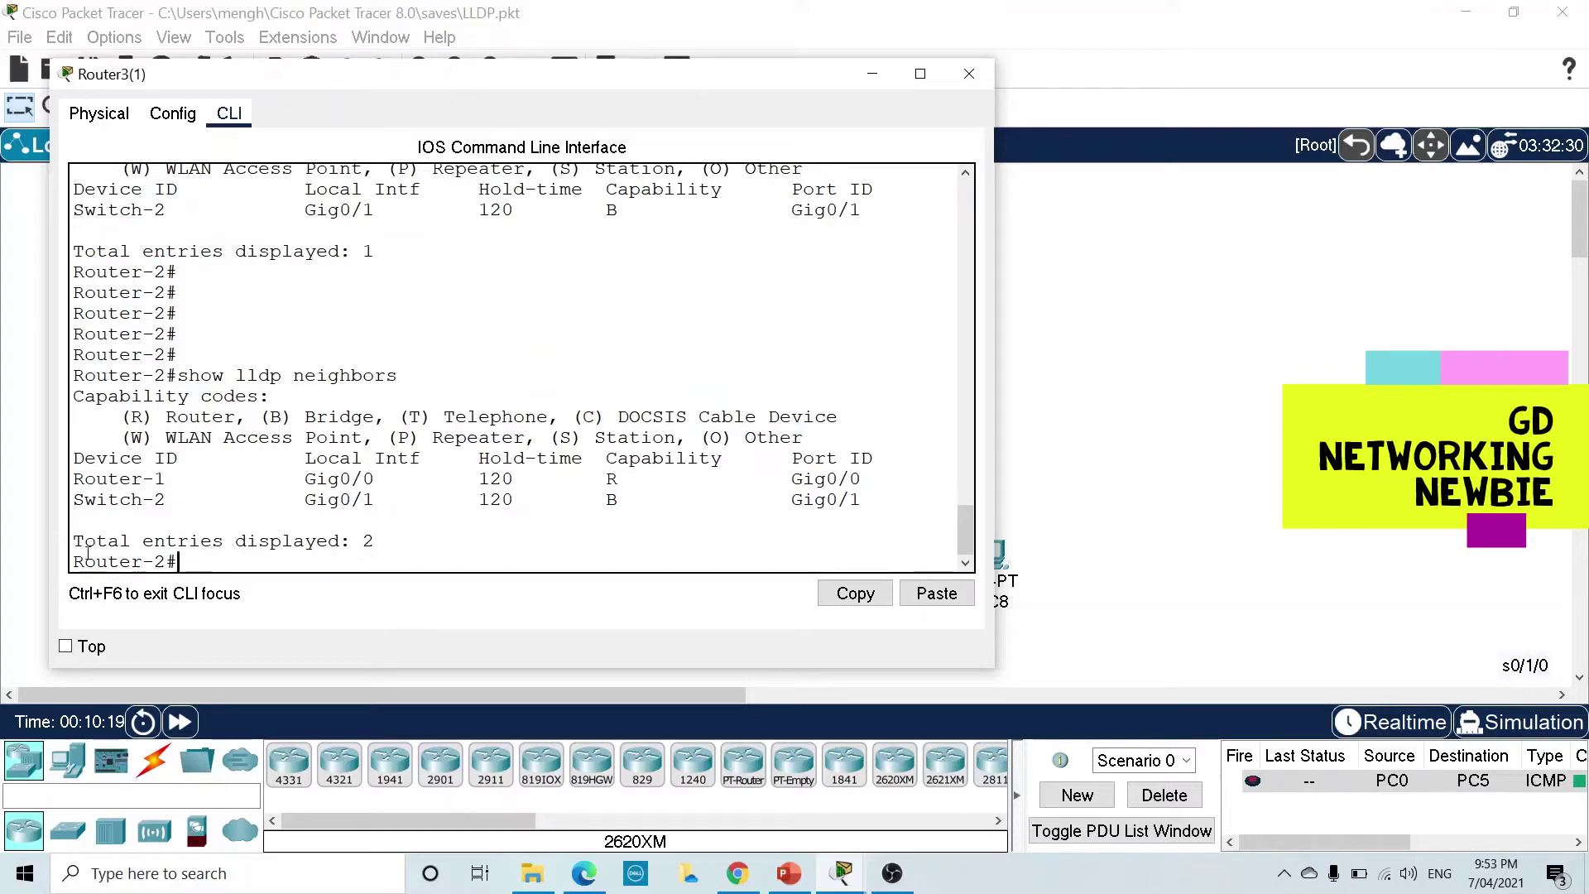
- Examine the device IDs, local interfaces, capability codes and port IDs in the LLDP neighbor table, then minimize the router's window
left_click_drag(346, 557, 343, 550)
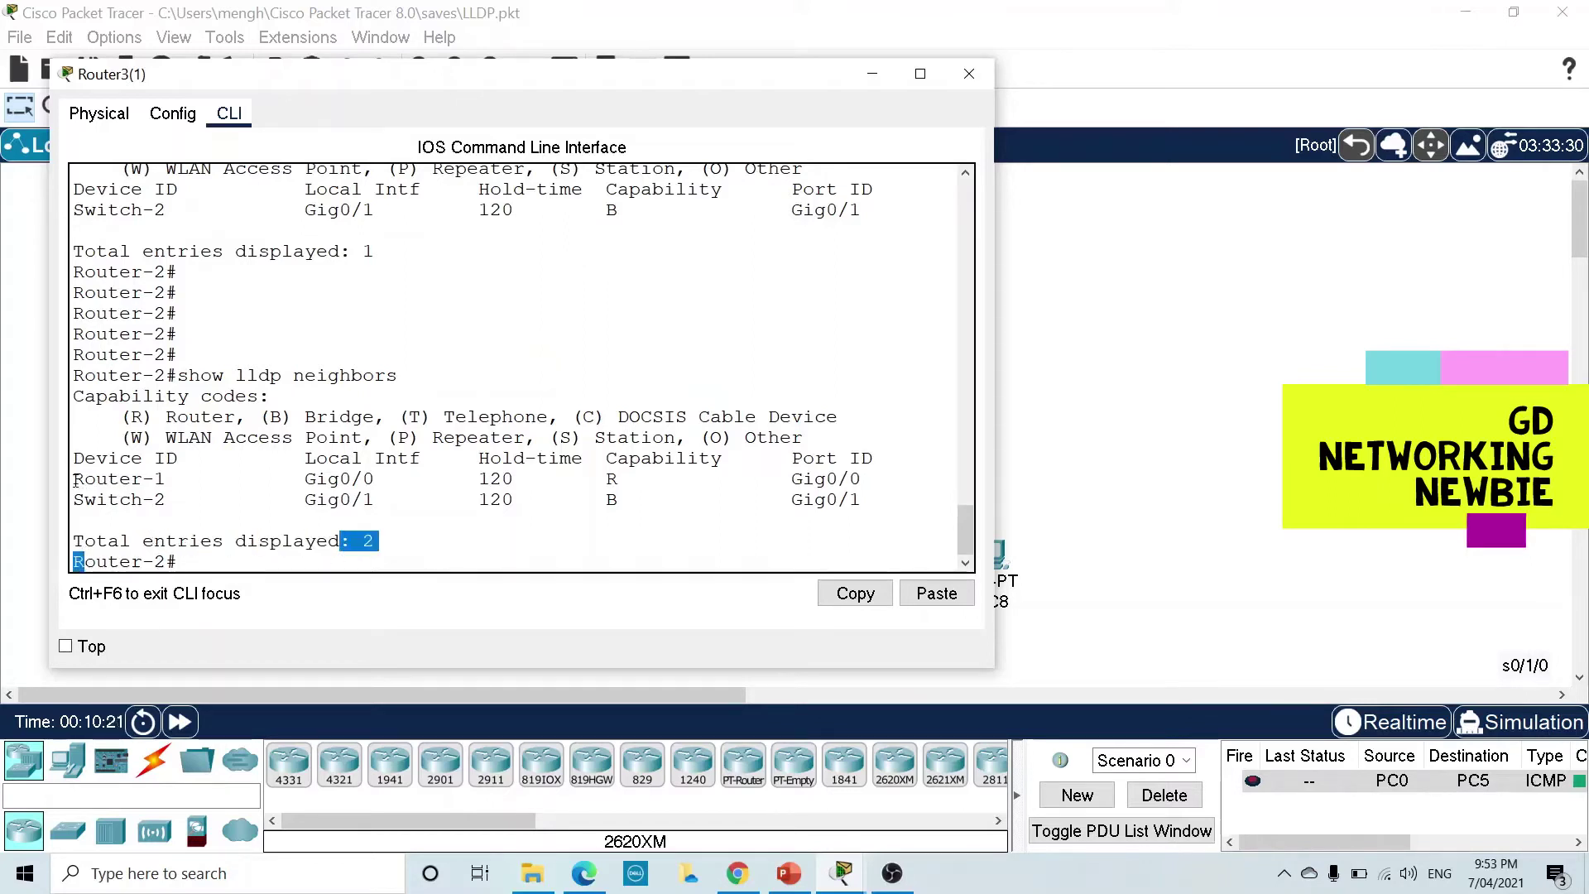
left_click_drag(74, 478, 153, 478)
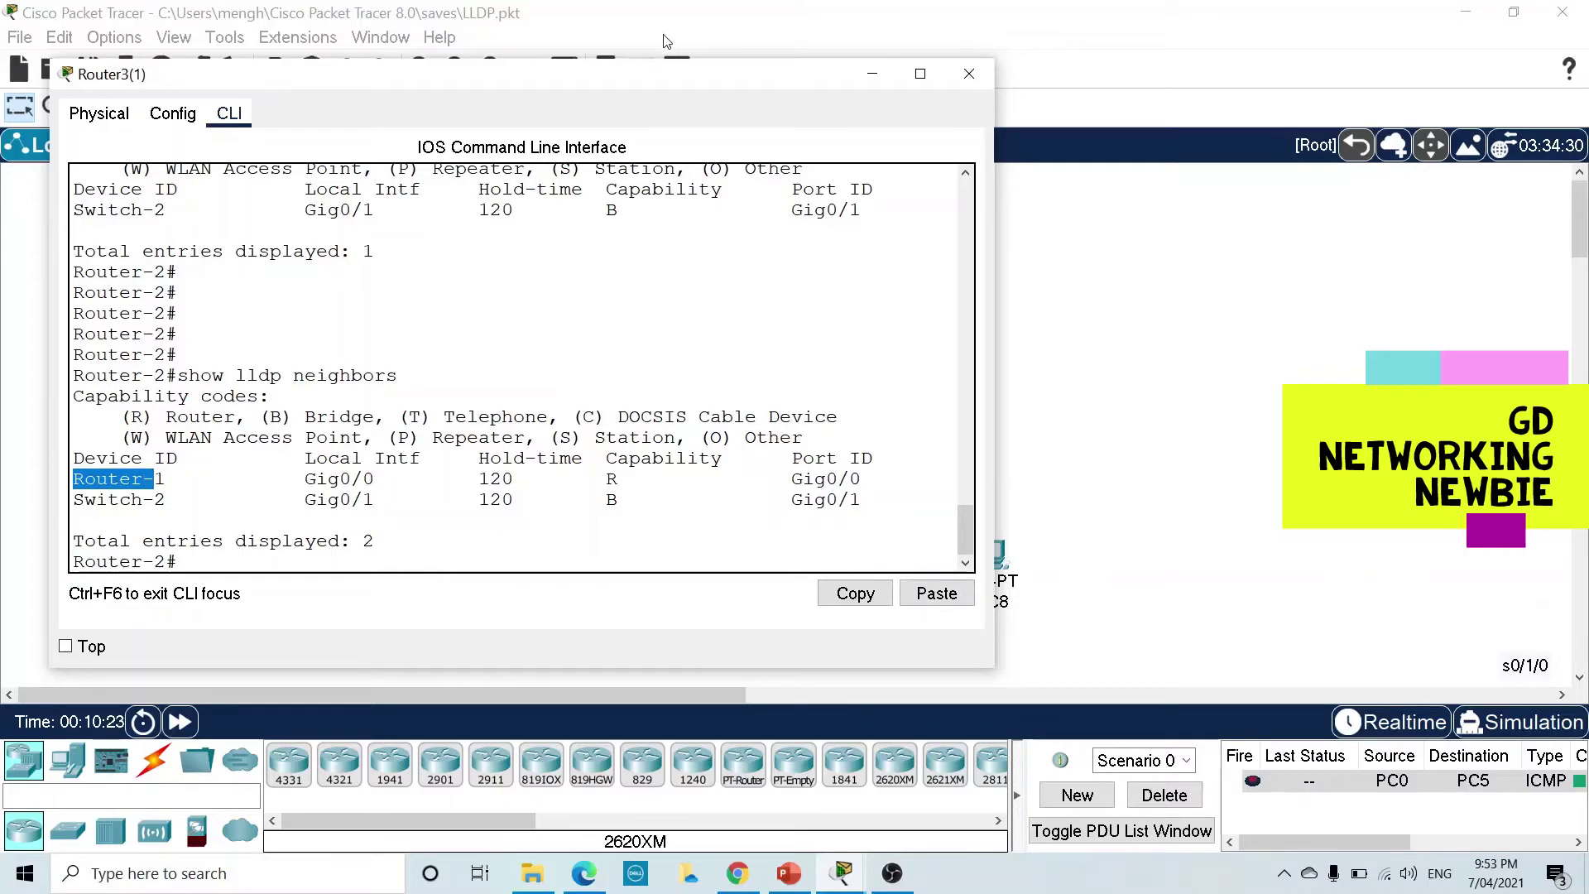
left_click_drag(650, 76, 585, 124)
left_click(211, 546)
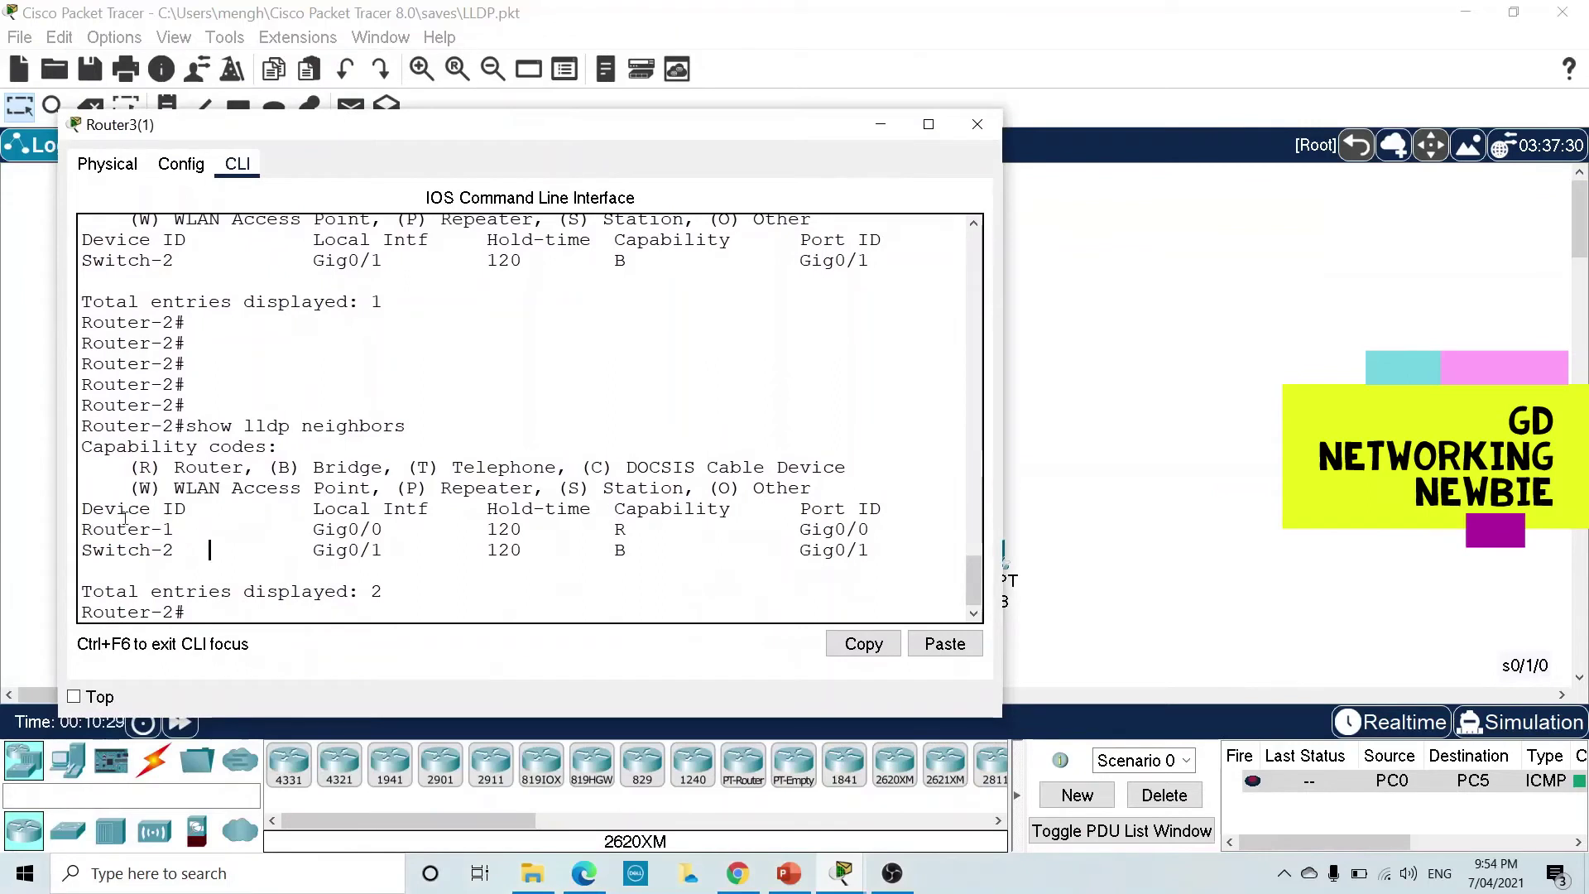
left_click_drag(93, 513, 93, 551)
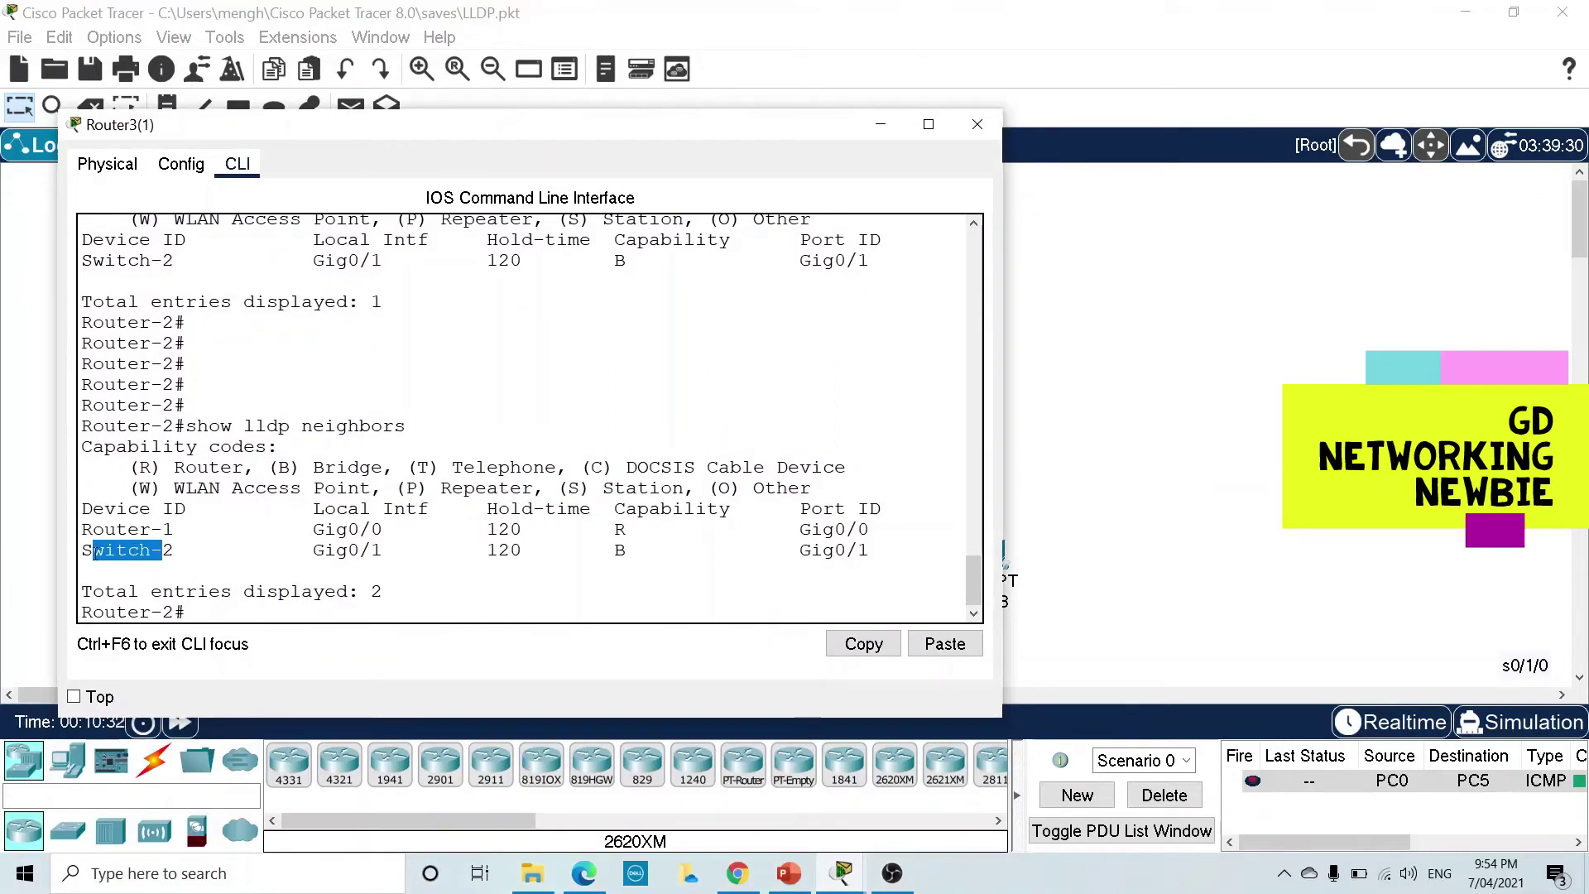
left_click(326, 527)
left_click_drag(326, 527, 397, 550)
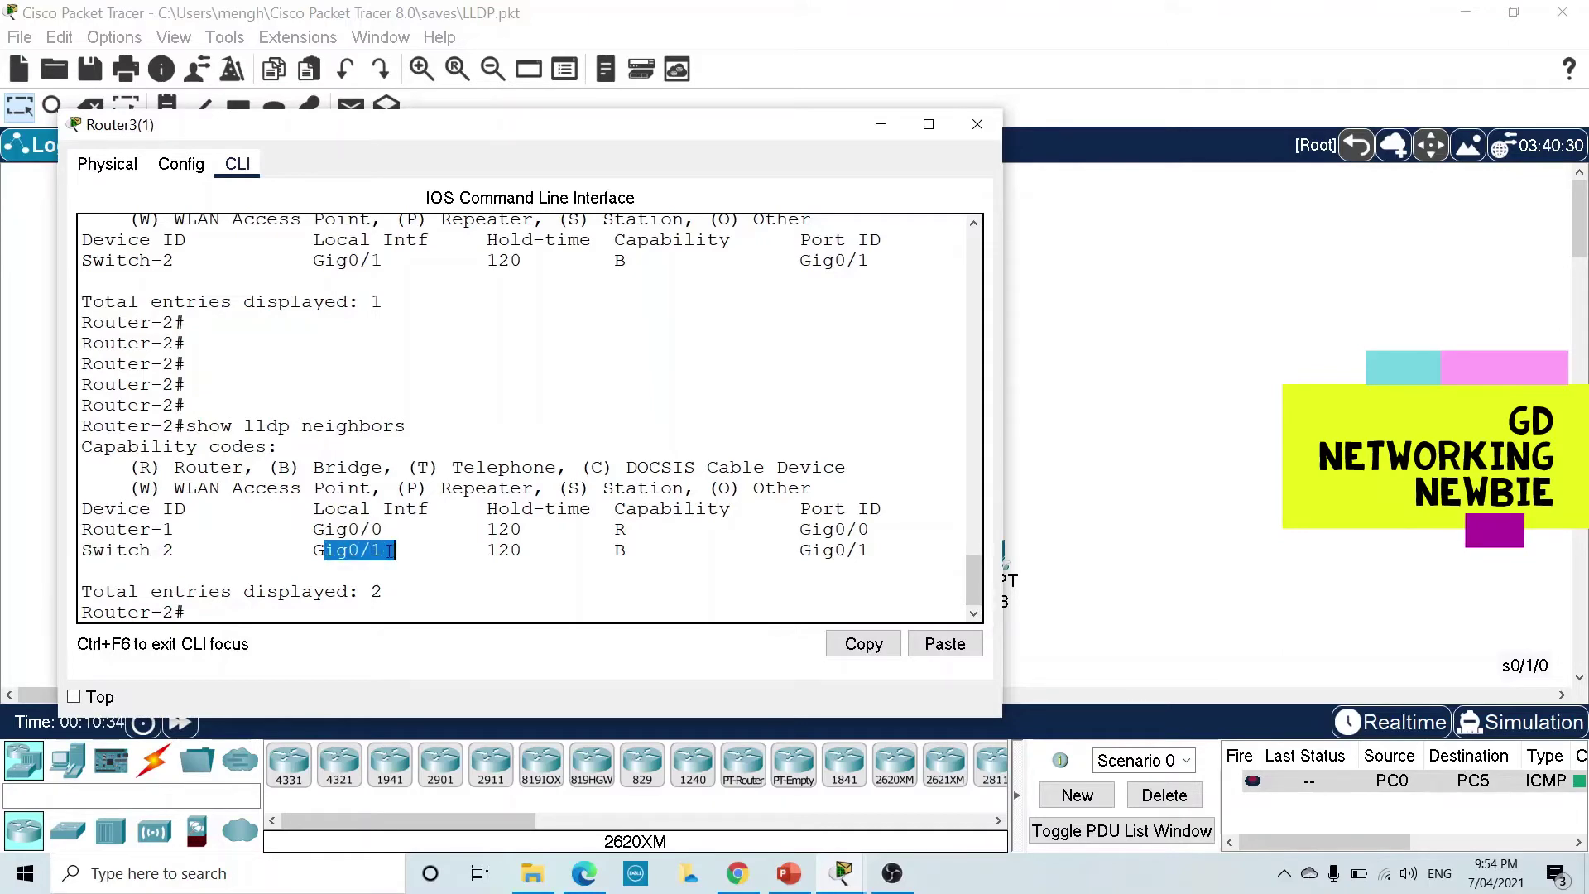
left_click_drag(683, 132, 555, 100)
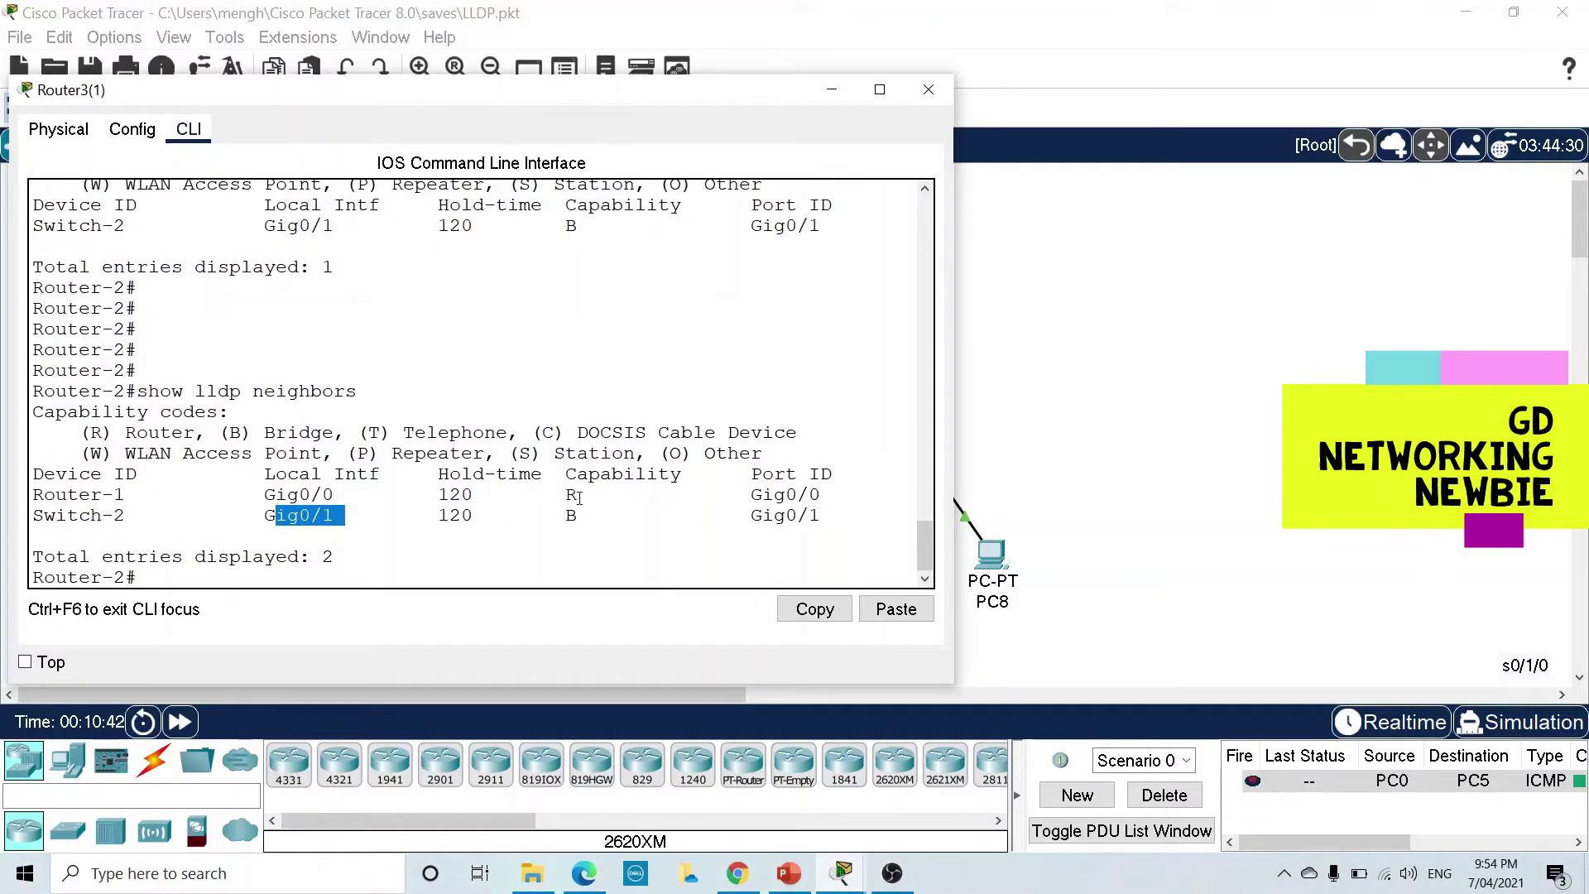
left_click_drag(578, 497, 567, 499)
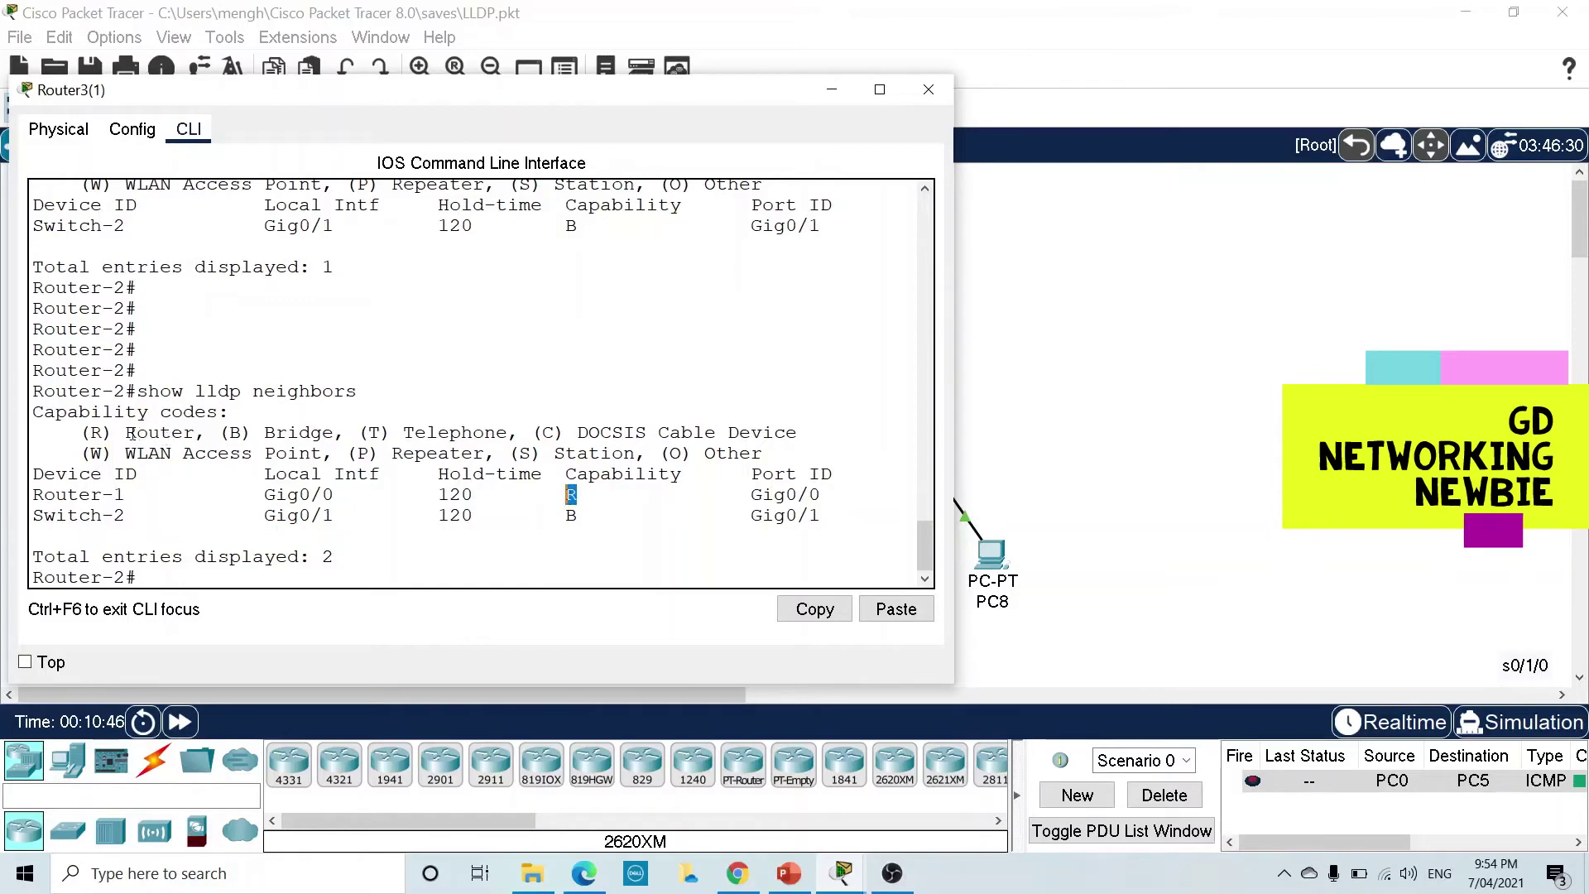
left_click_drag(674, 89, 643, 81)
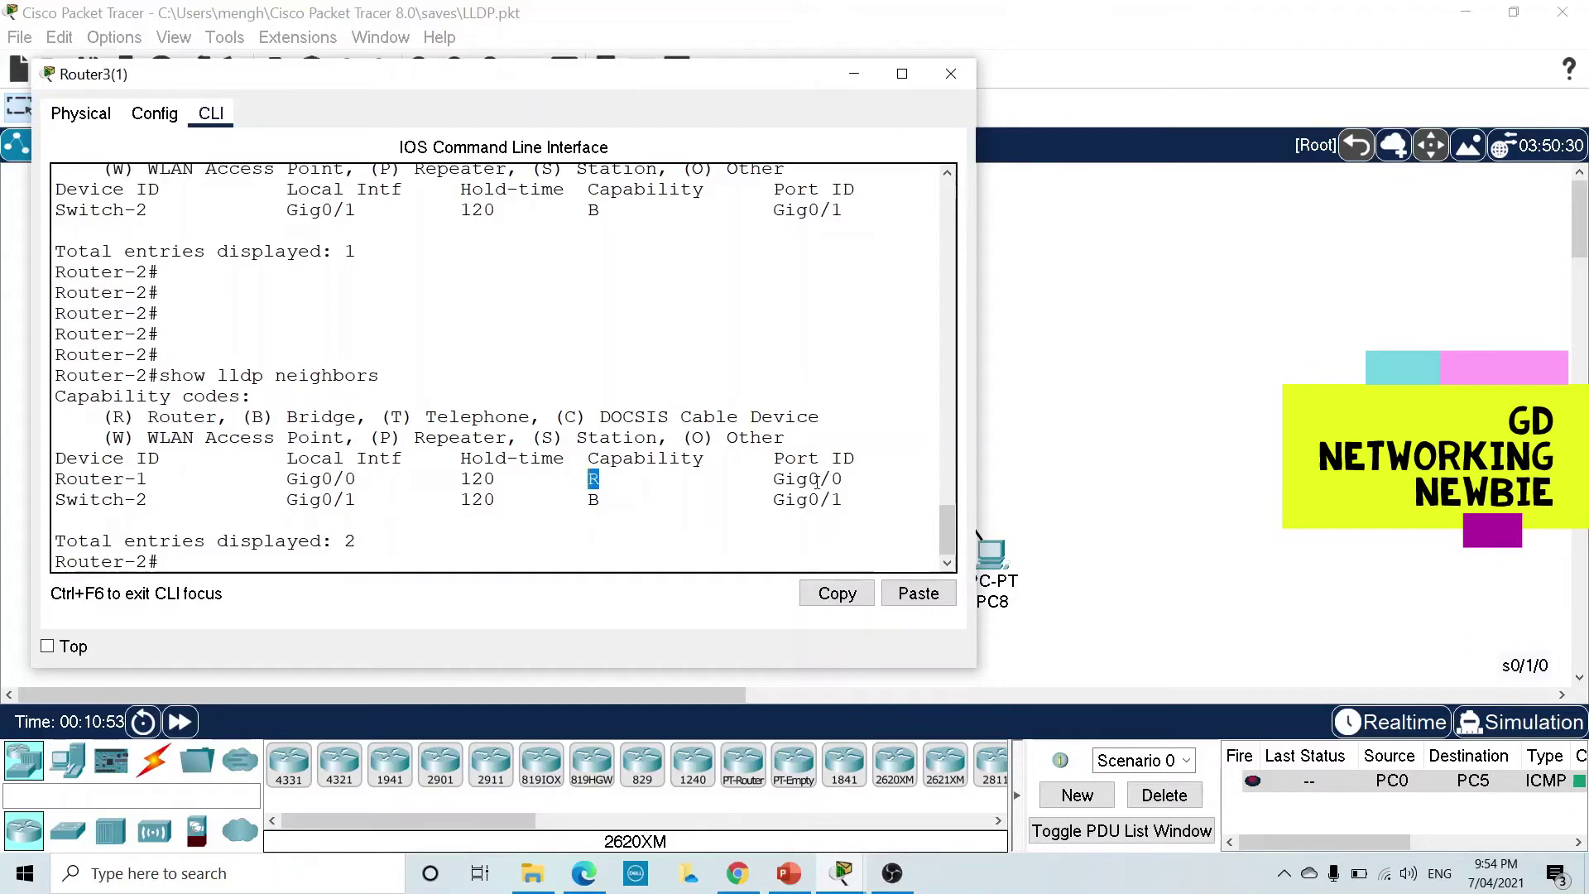
left_click(854, 77)
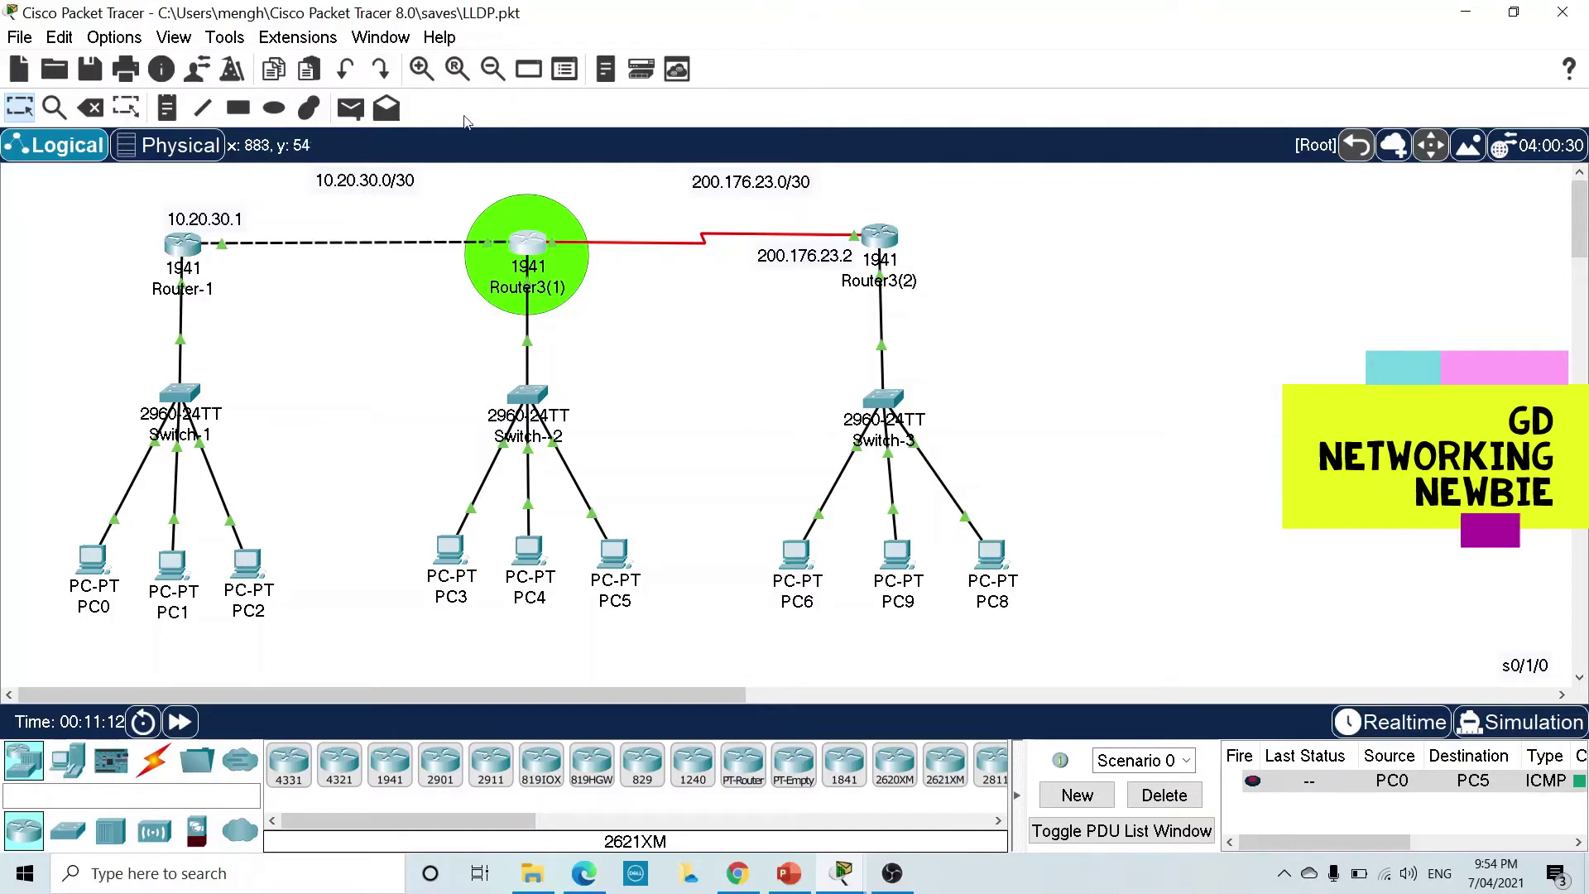
- Draw a small ellipse filled with orange #ff5500 over Router-1's end of the link to Router3(1)
left_click(274, 108)
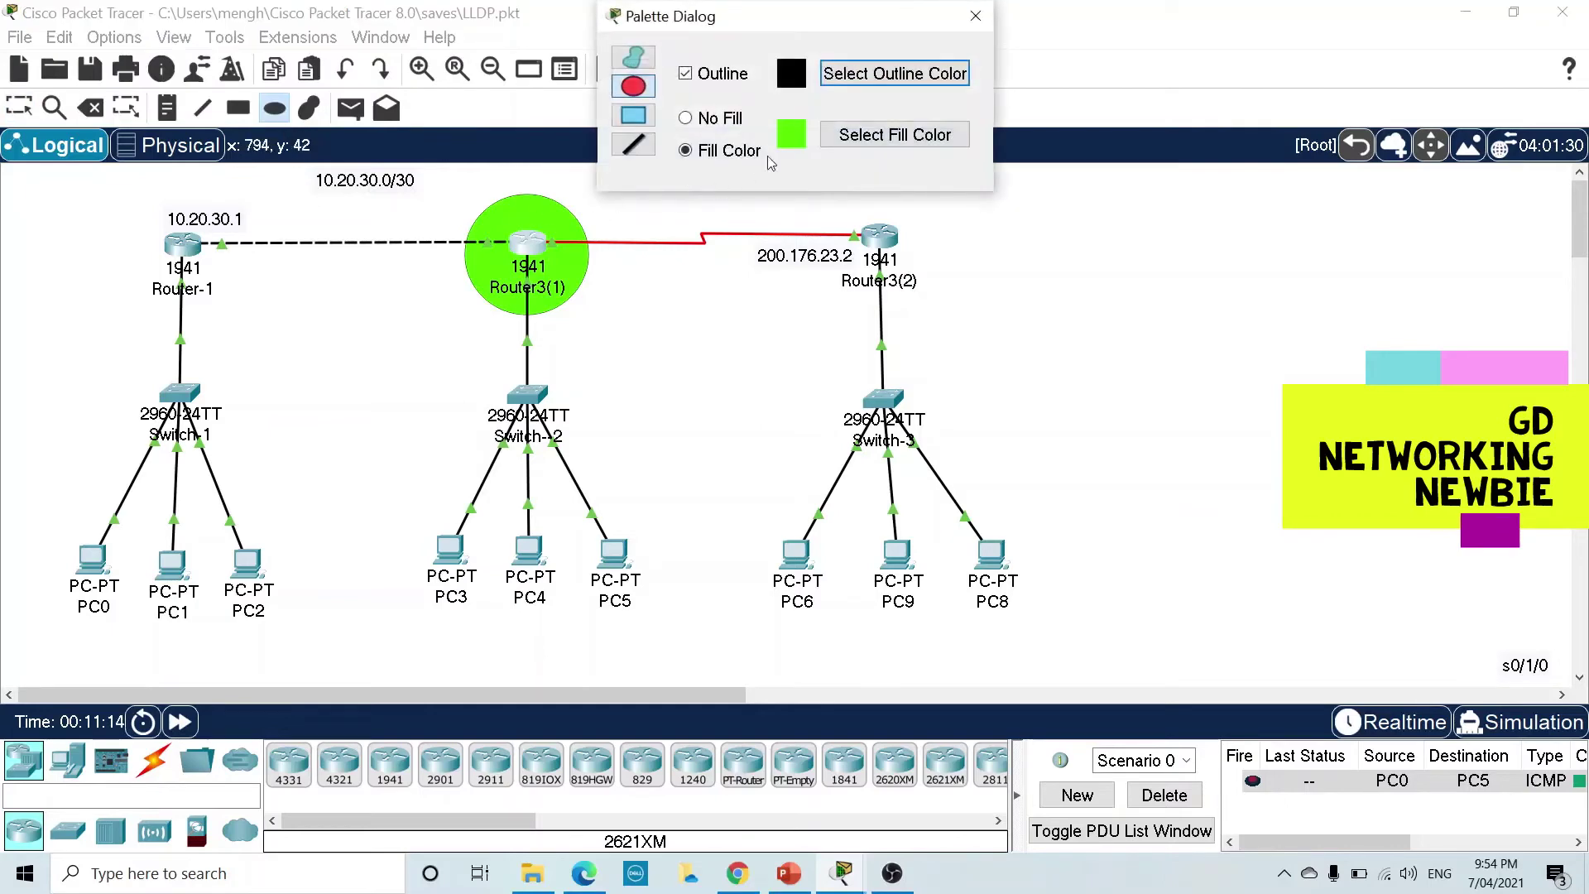
left_click(895, 134)
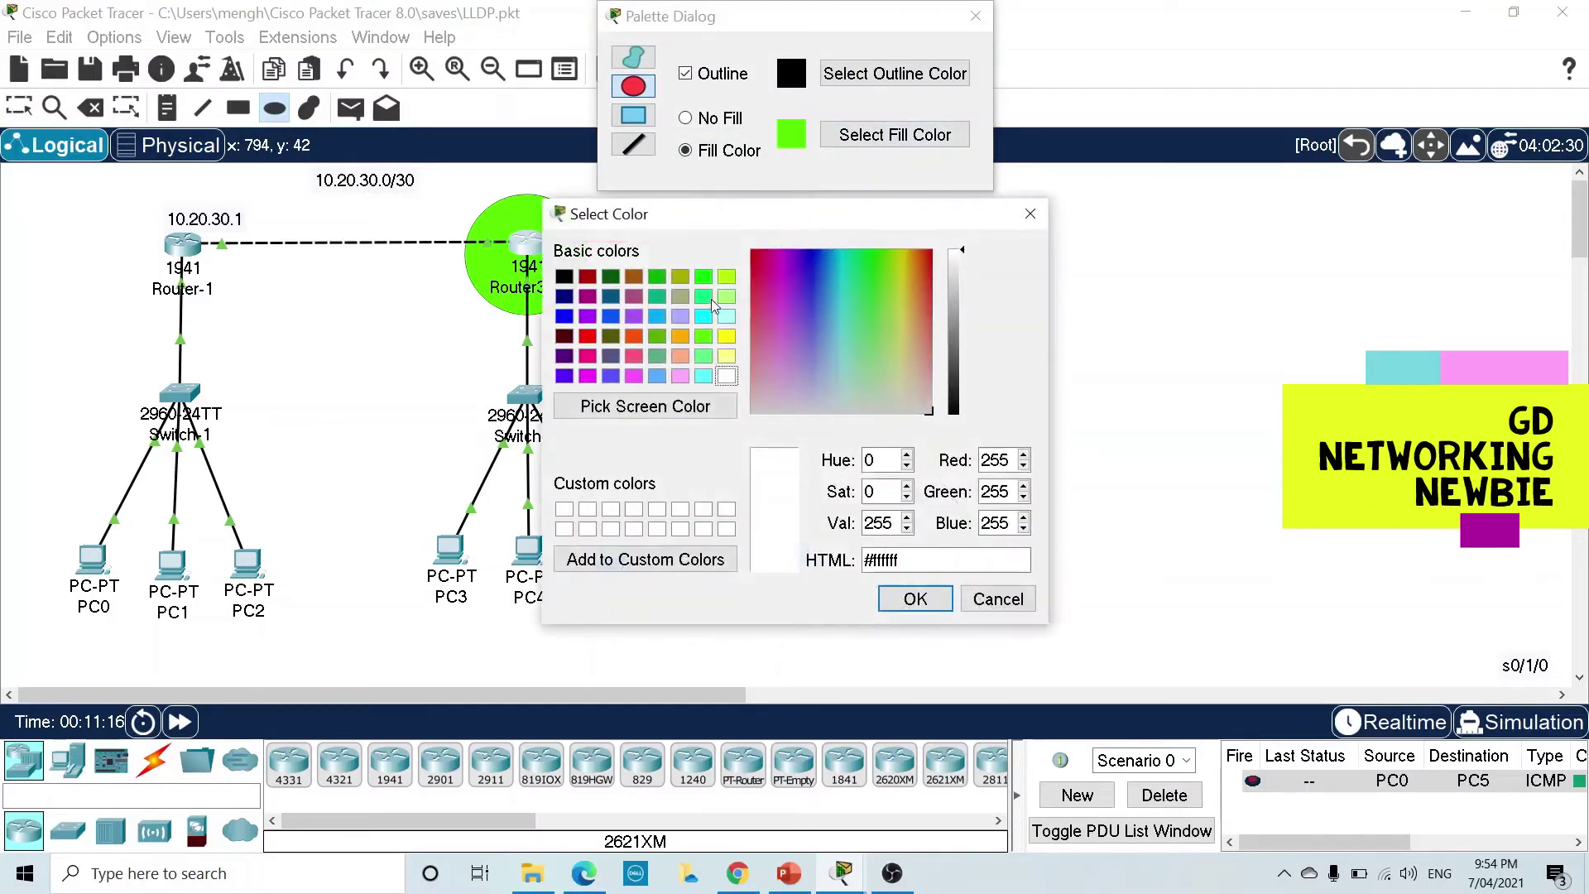
left_click(633, 335)
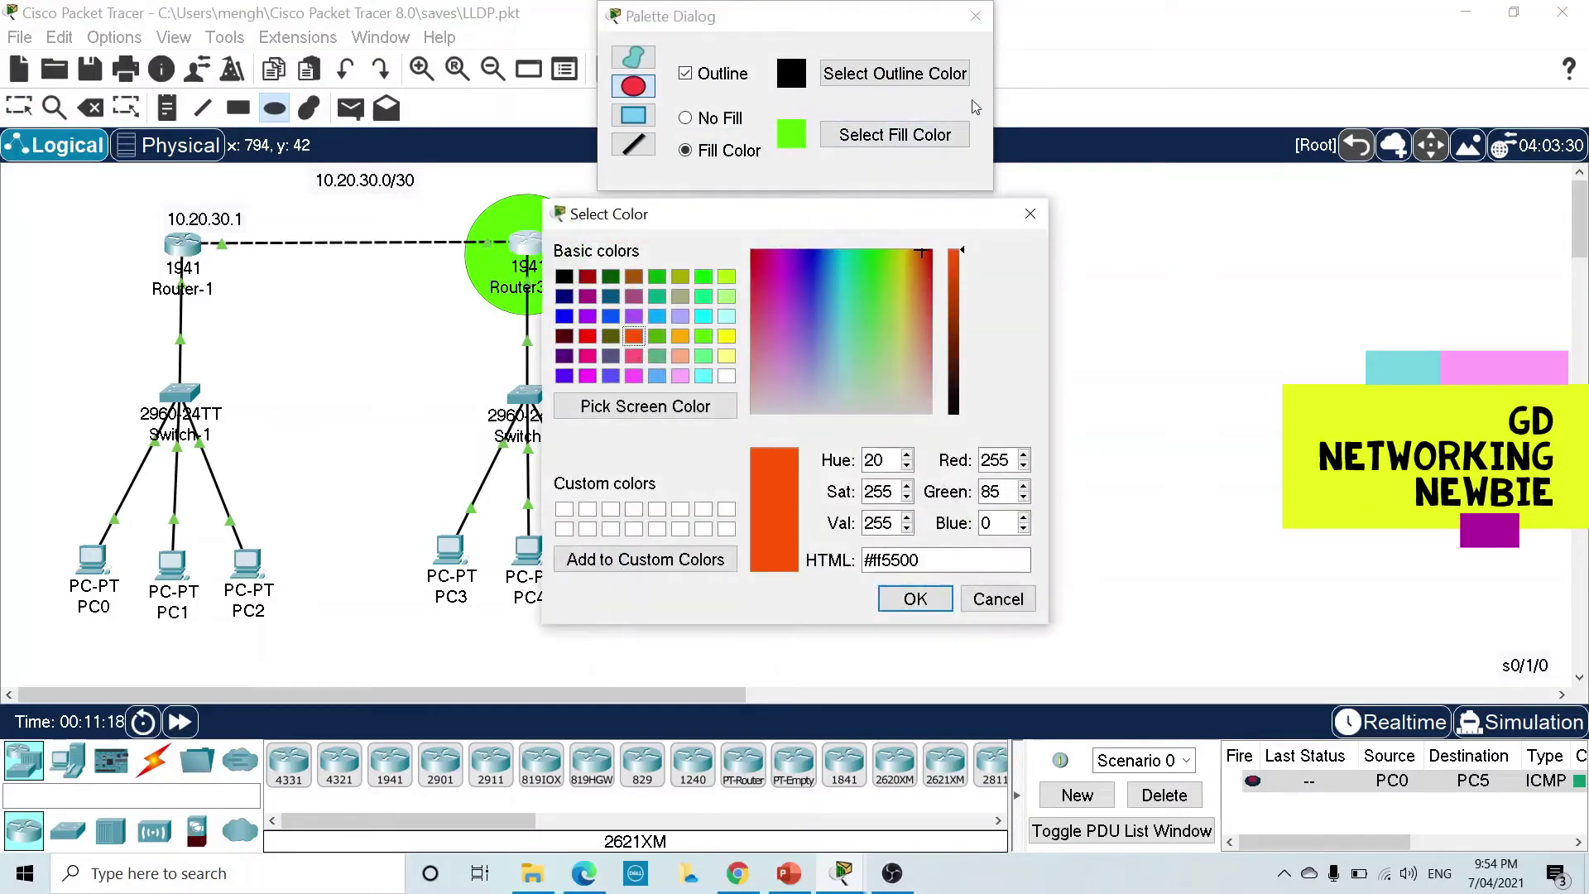
left_click(915, 599)
left_click(976, 15)
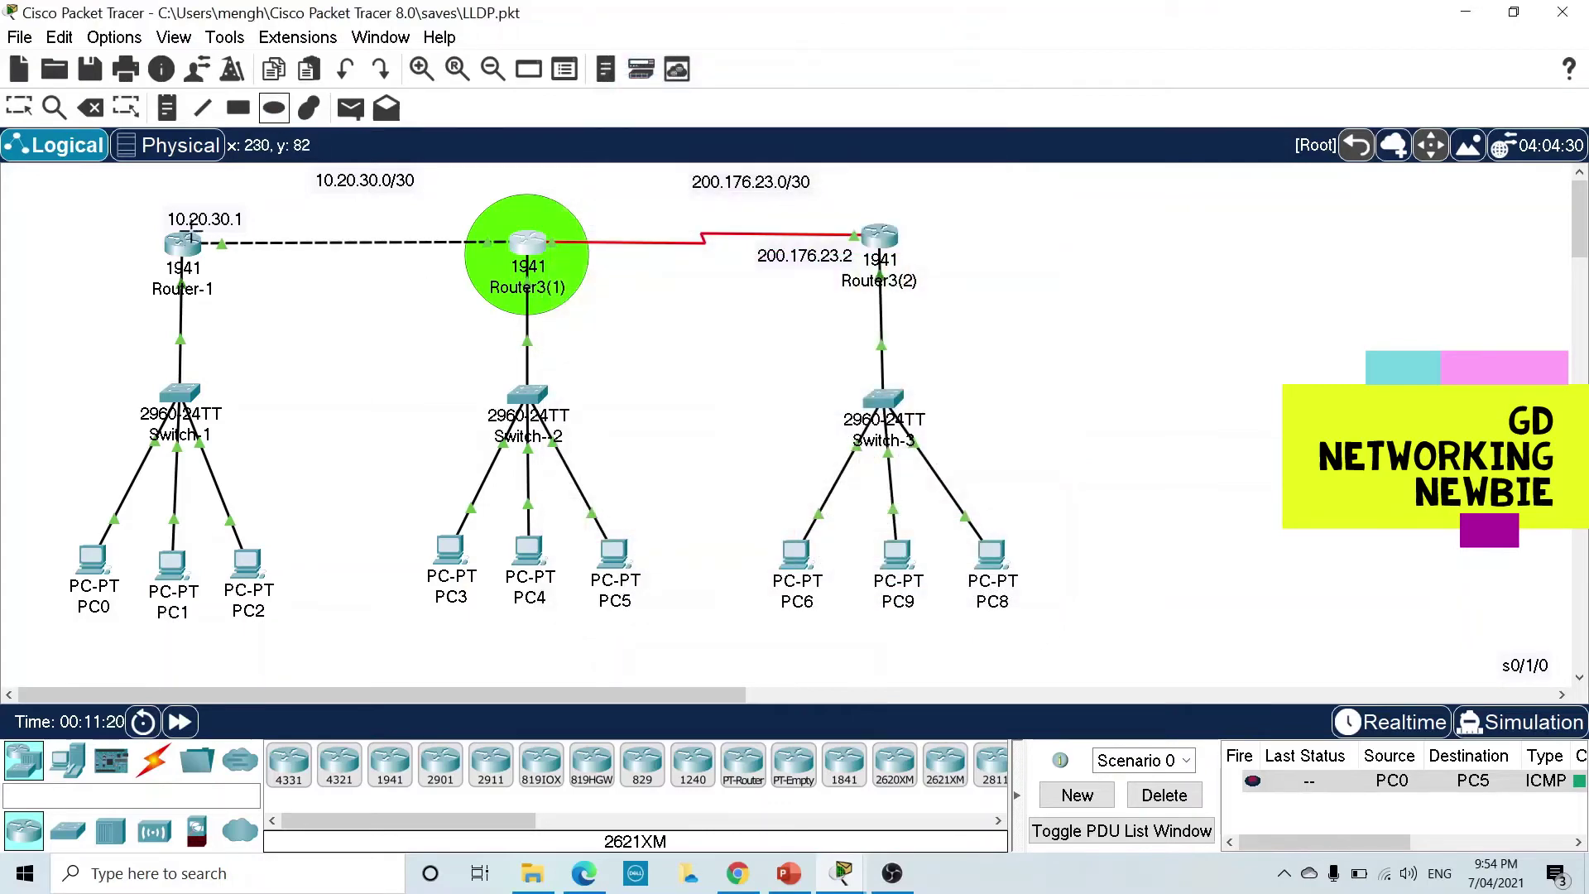
mouse_move(190, 236)
left_mouse_down()
mouse_move(217, 265)
mouse_move(200, 254)
left_mouse_up()
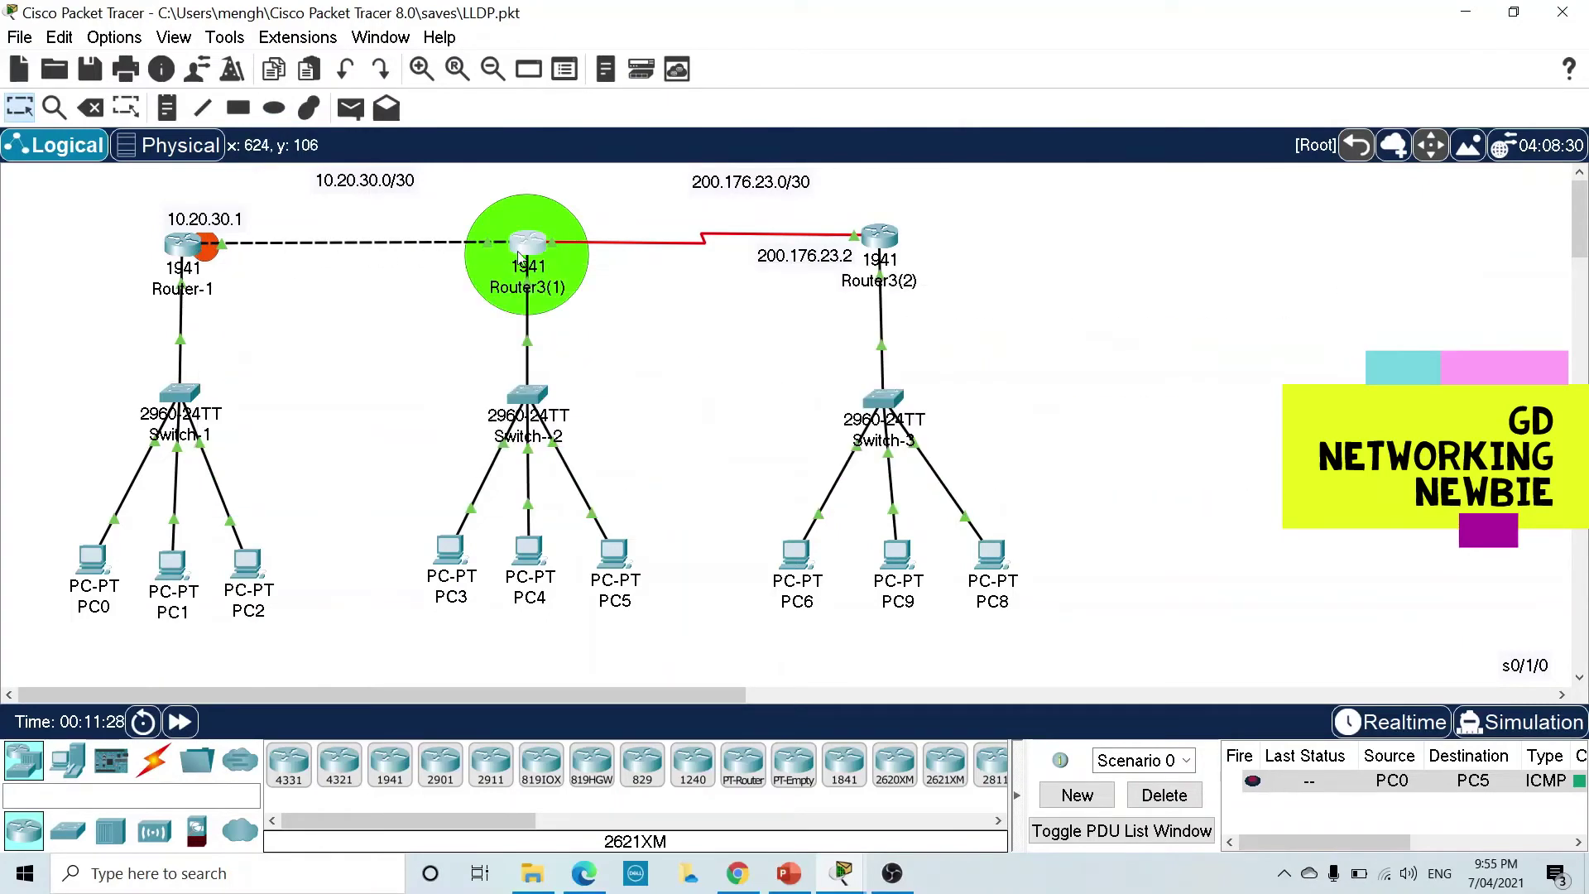
- Reopen the command line of Router-1 and enter global configuration mode with configure terminal
mouse_move(520, 258)
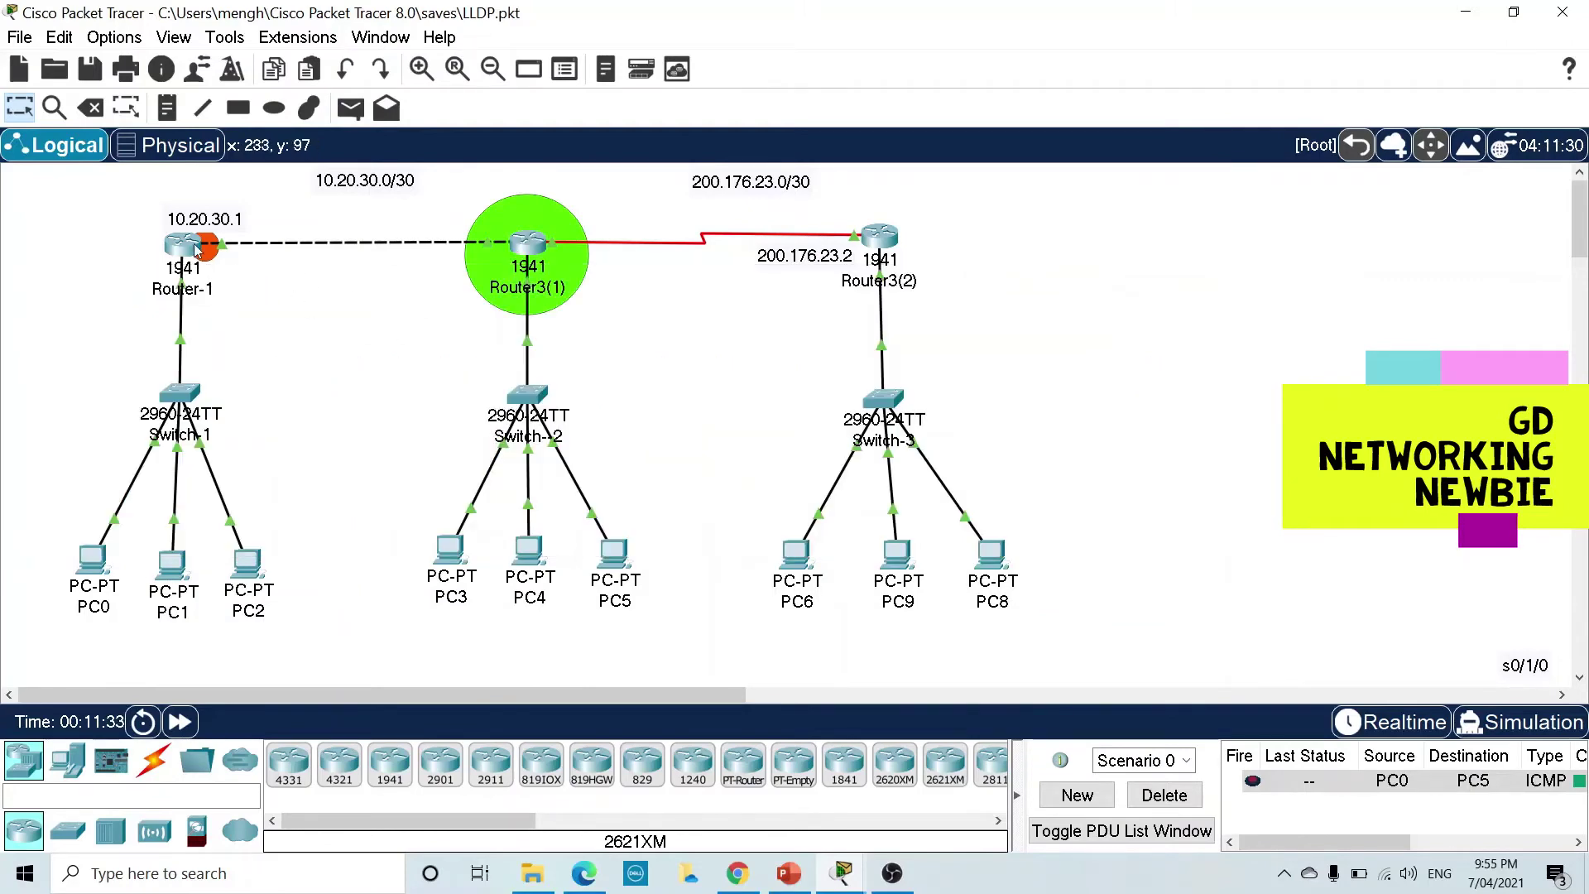
left_click(196, 263)
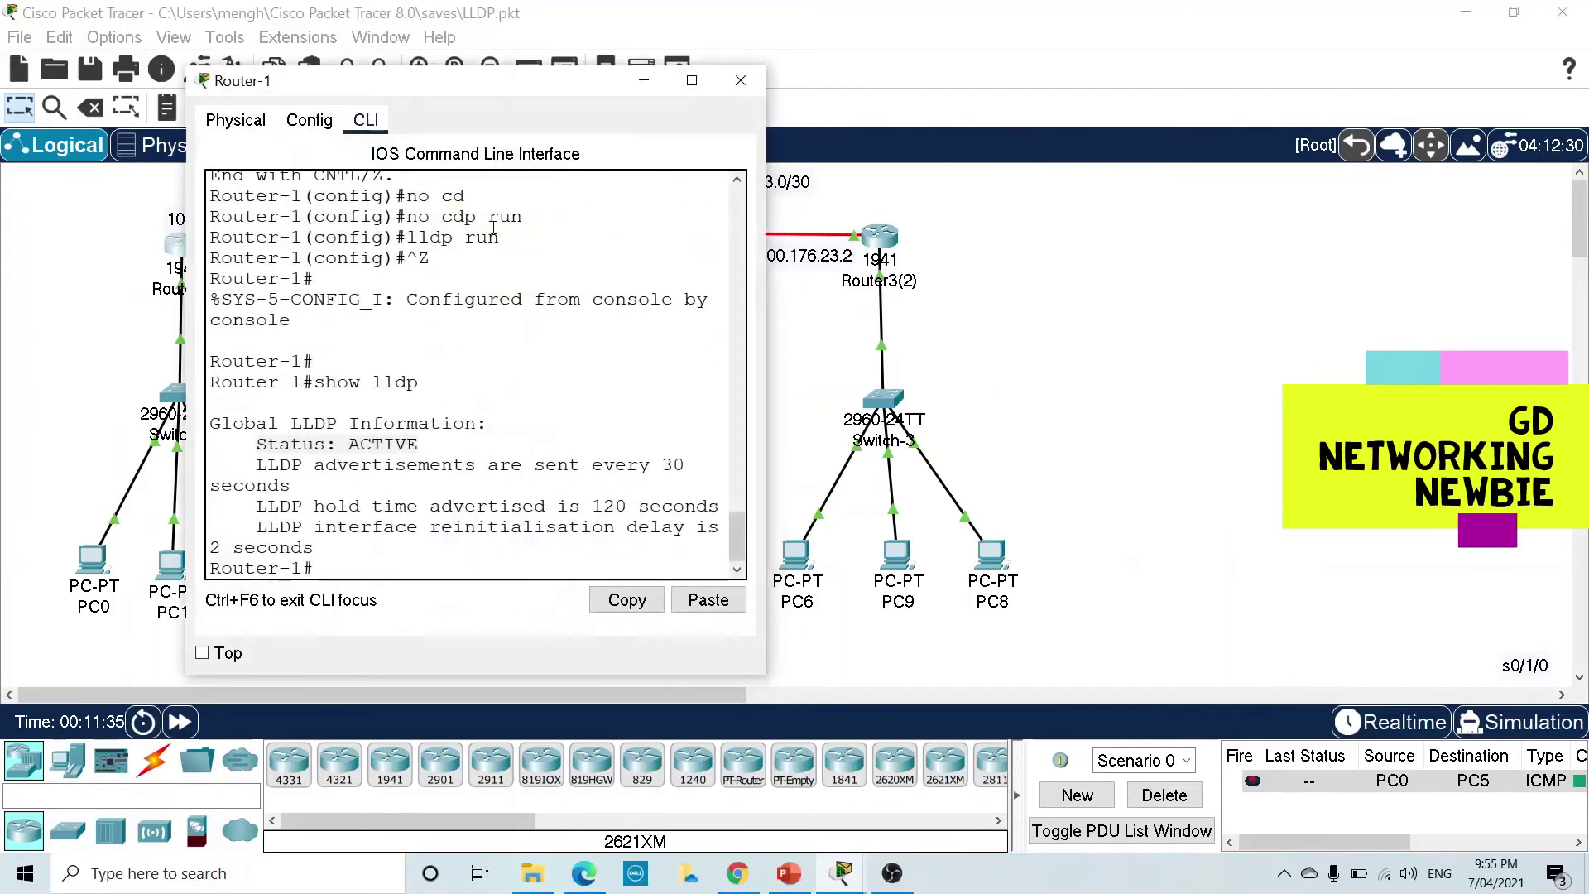
left_click(412, 569)
type("ocnf")
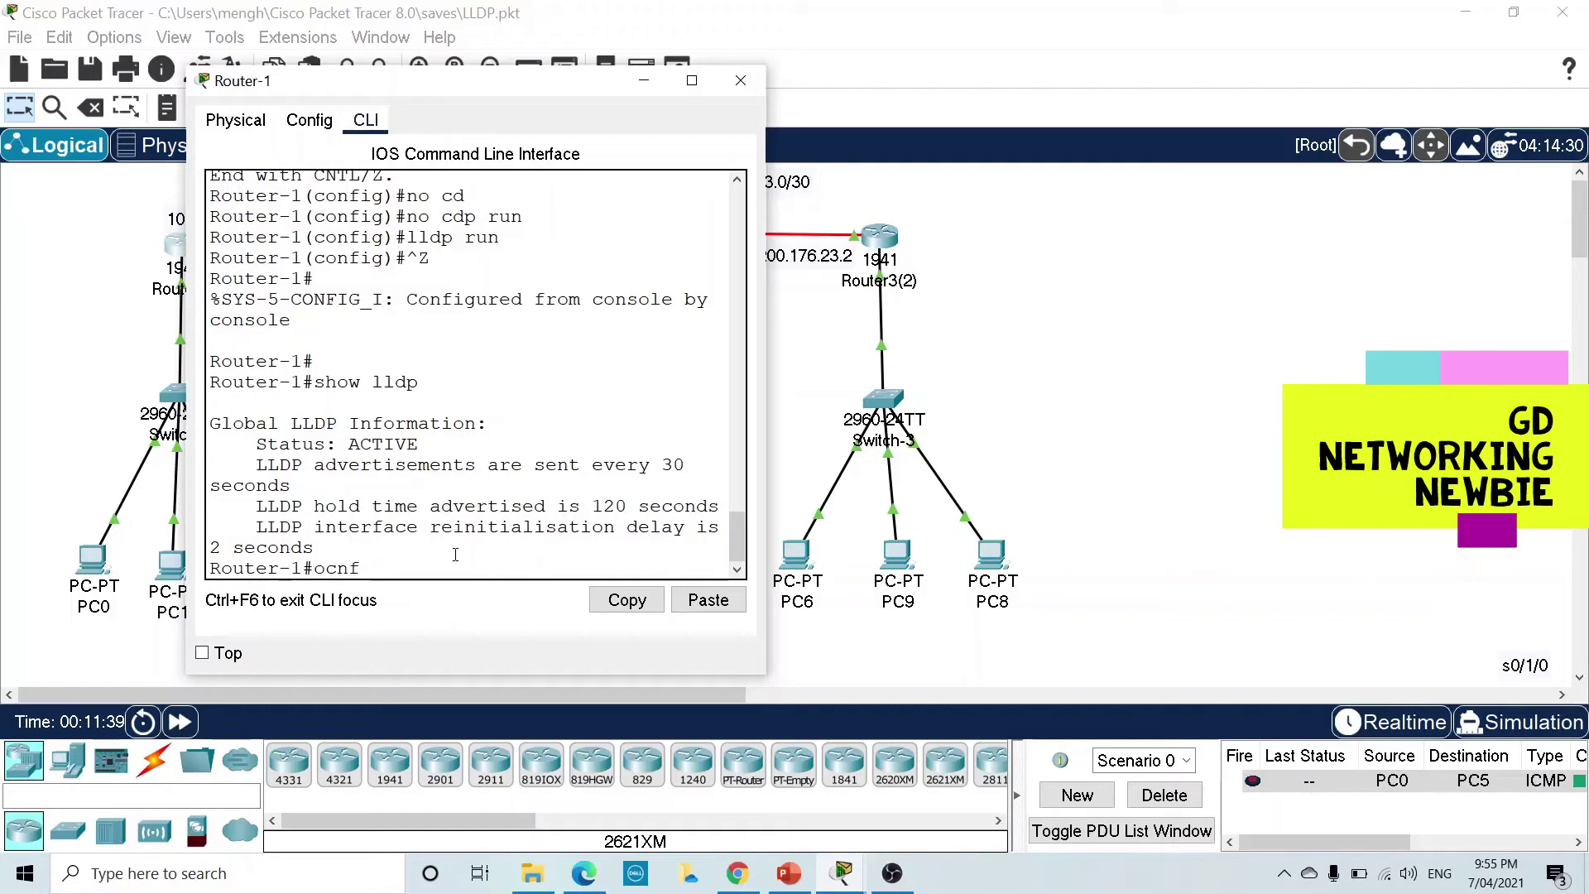
type("ig t")
key("Tab")
key("Return")
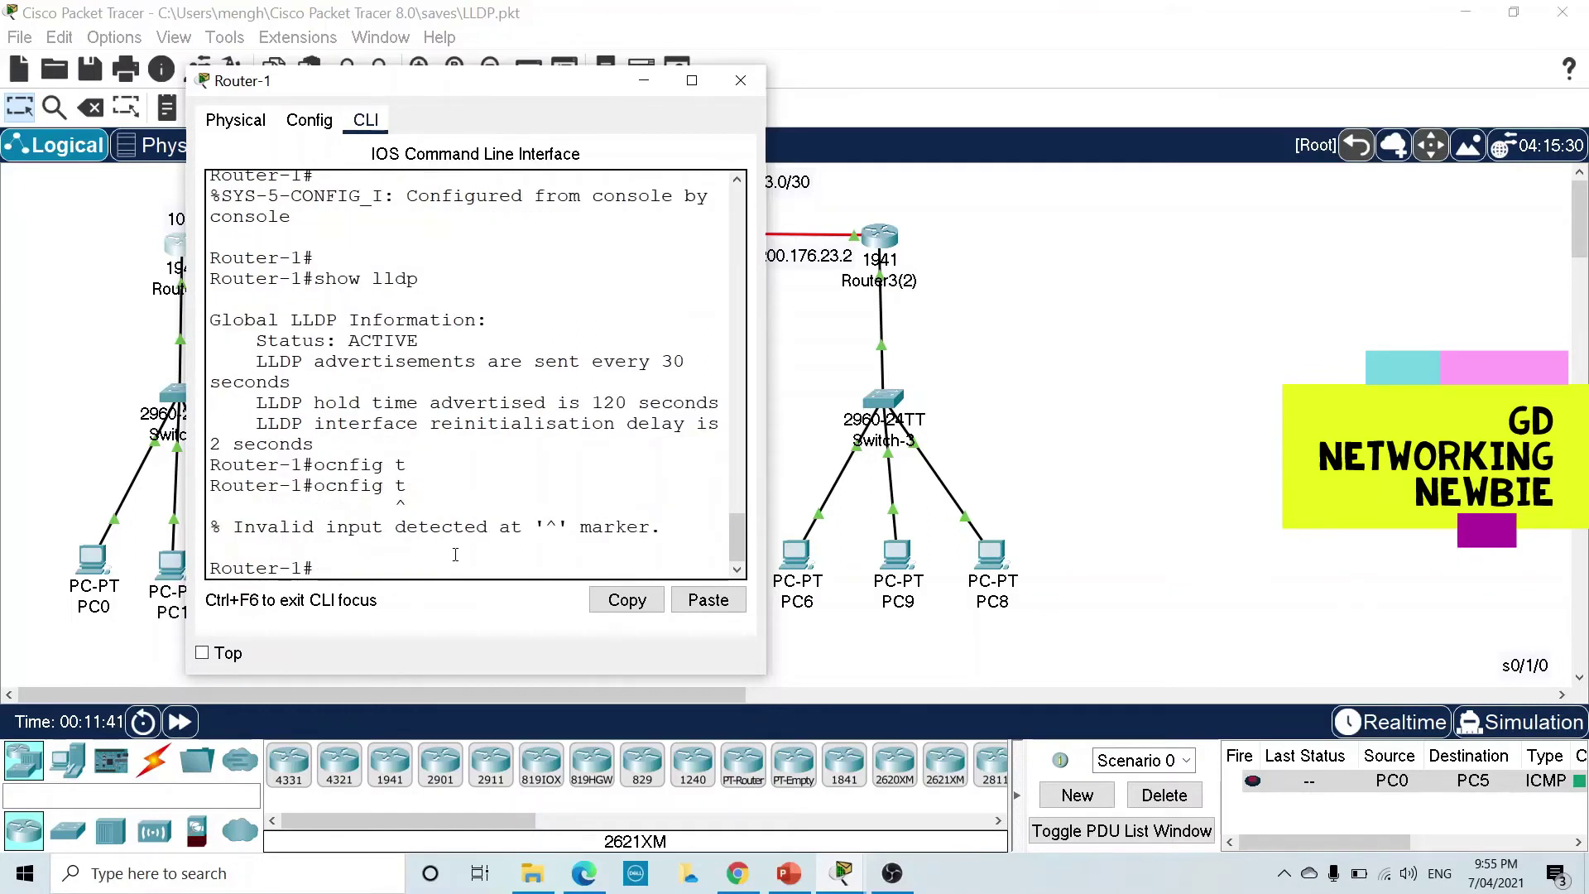
type("config")
key("Tab")
type("ter")
key("Tab")
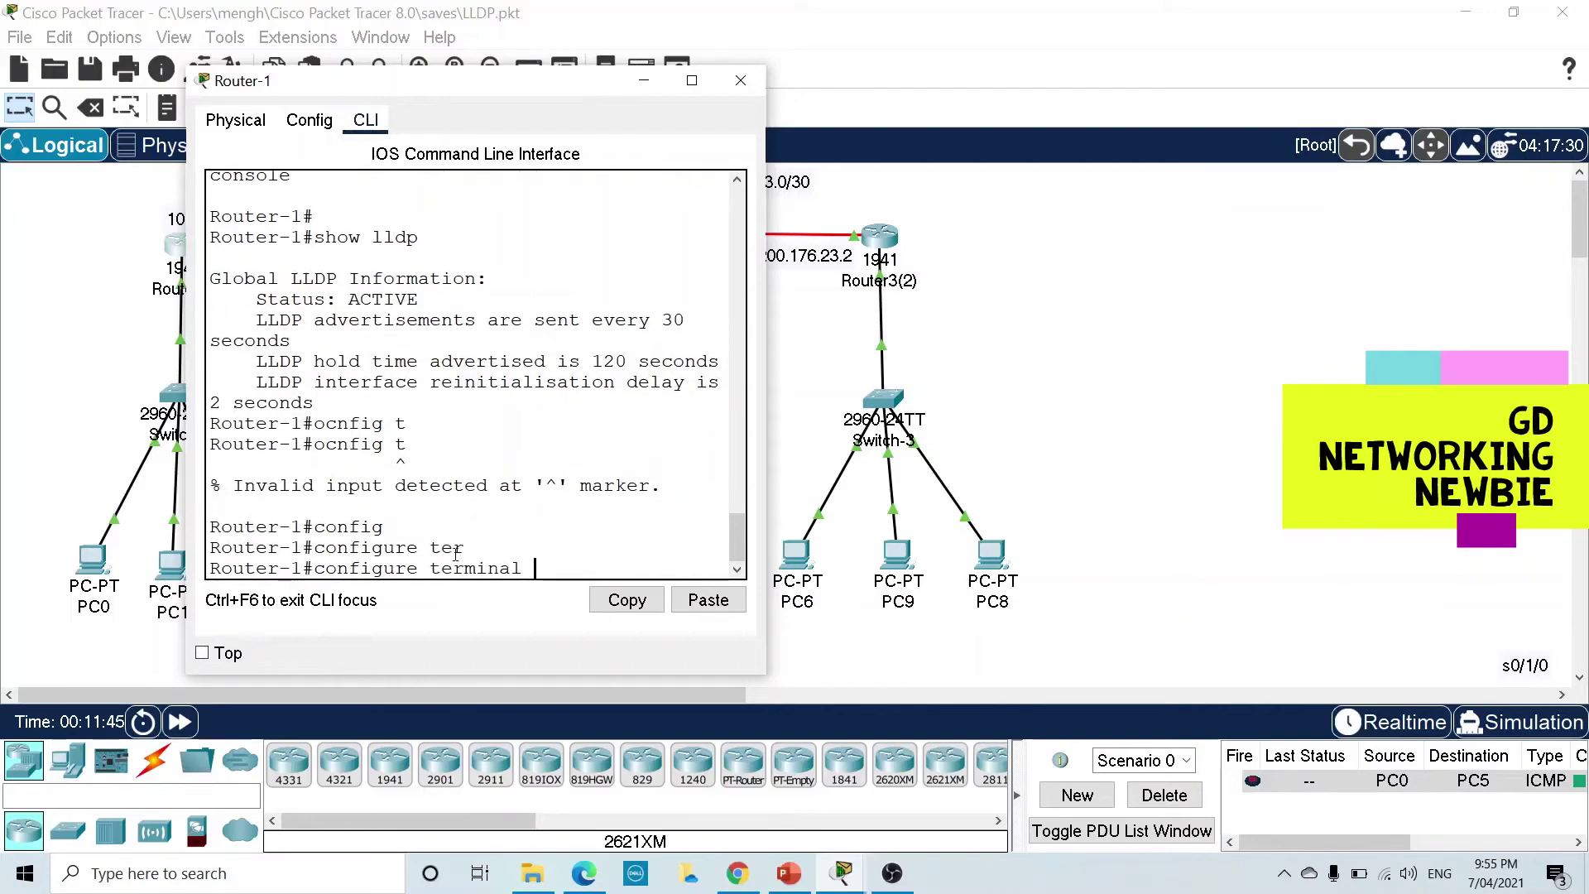
key("Return")
- Begin an interface command on Router-1 and check the router's port summary in the topology before returning to its command line
type("int")
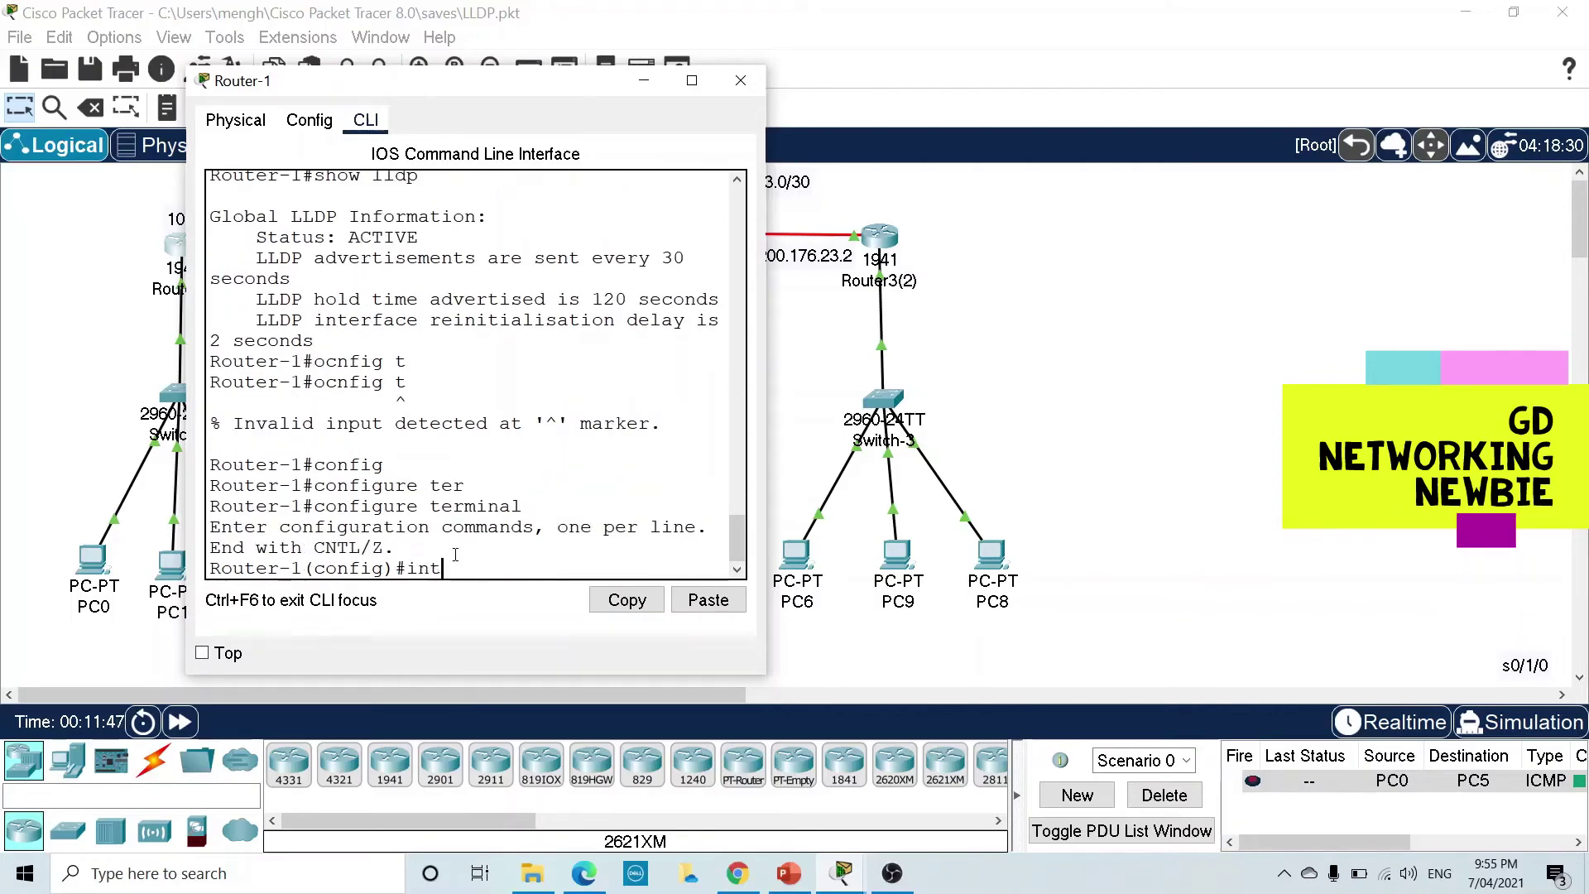
left_click_drag(507, 88, 427, 397)
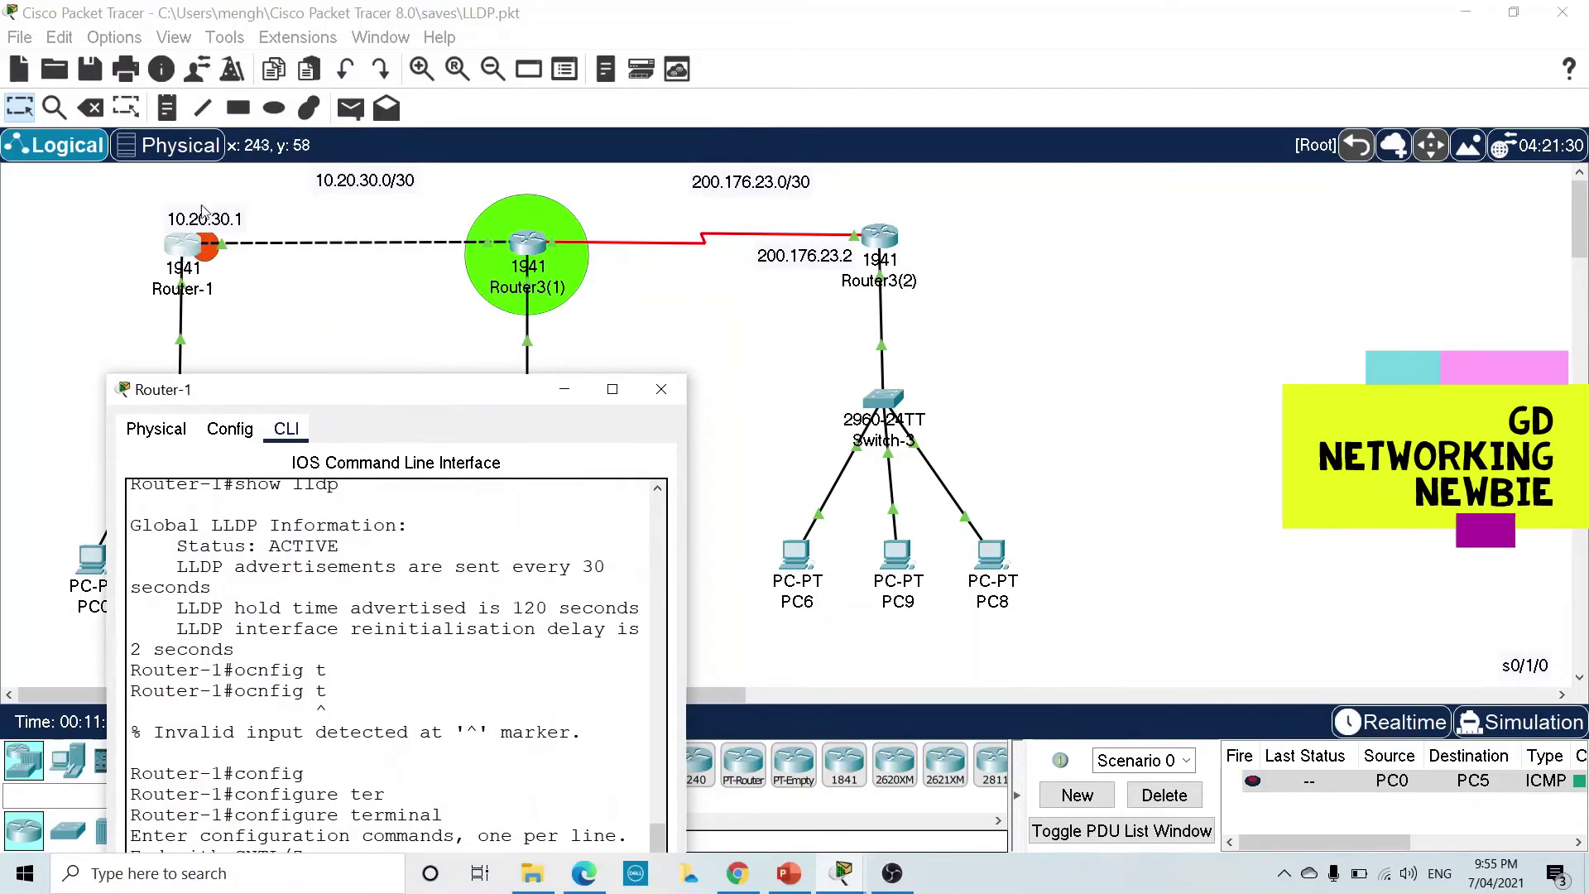
left_click(254, 301)
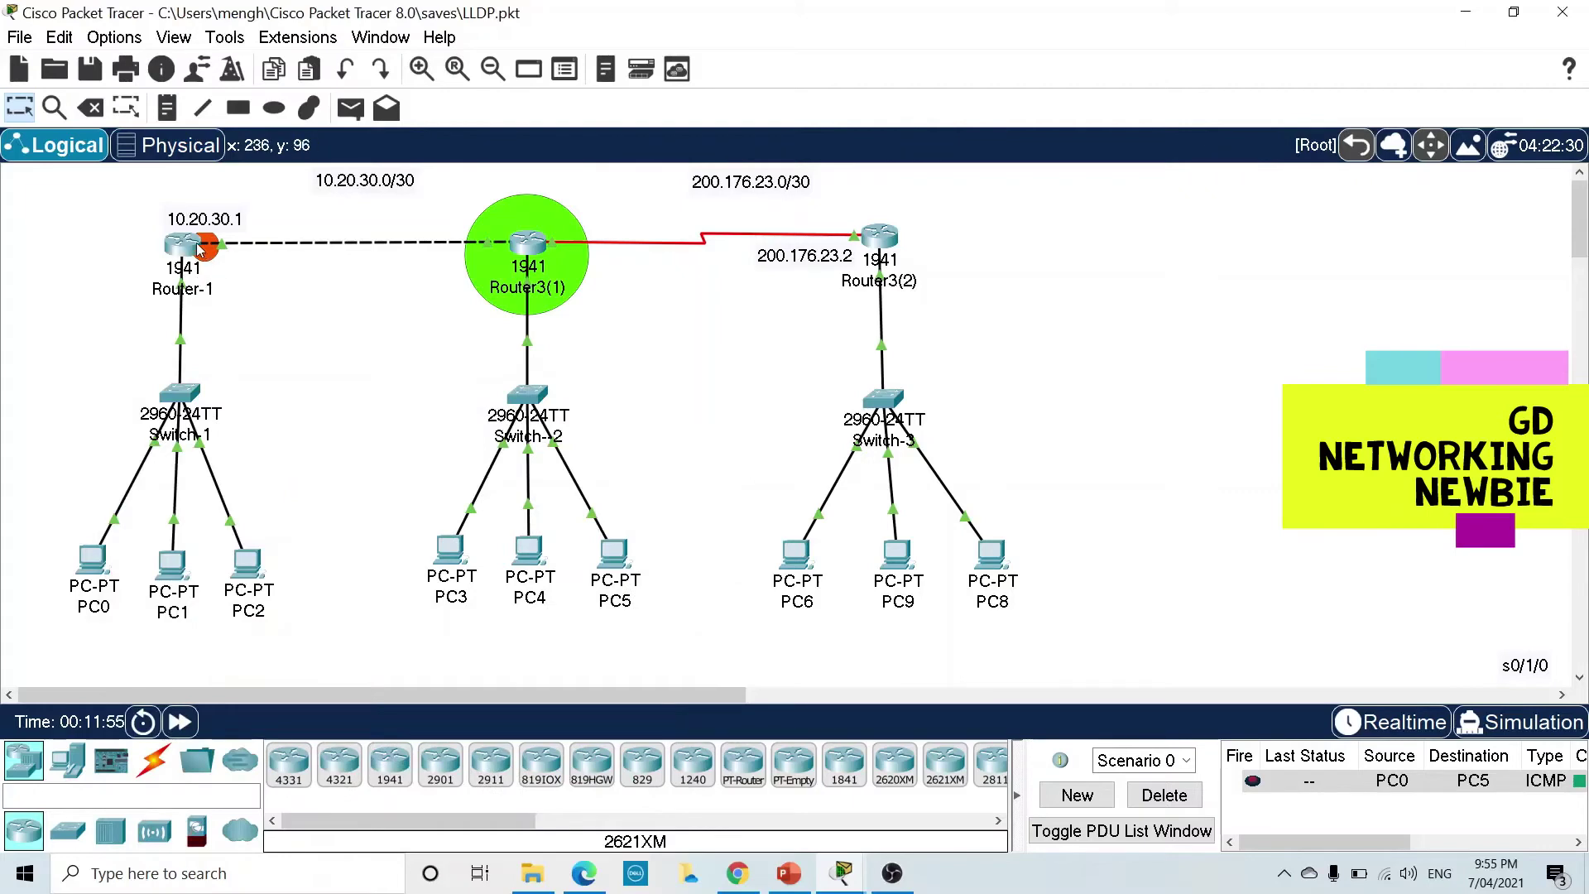
mouse_move(199, 249)
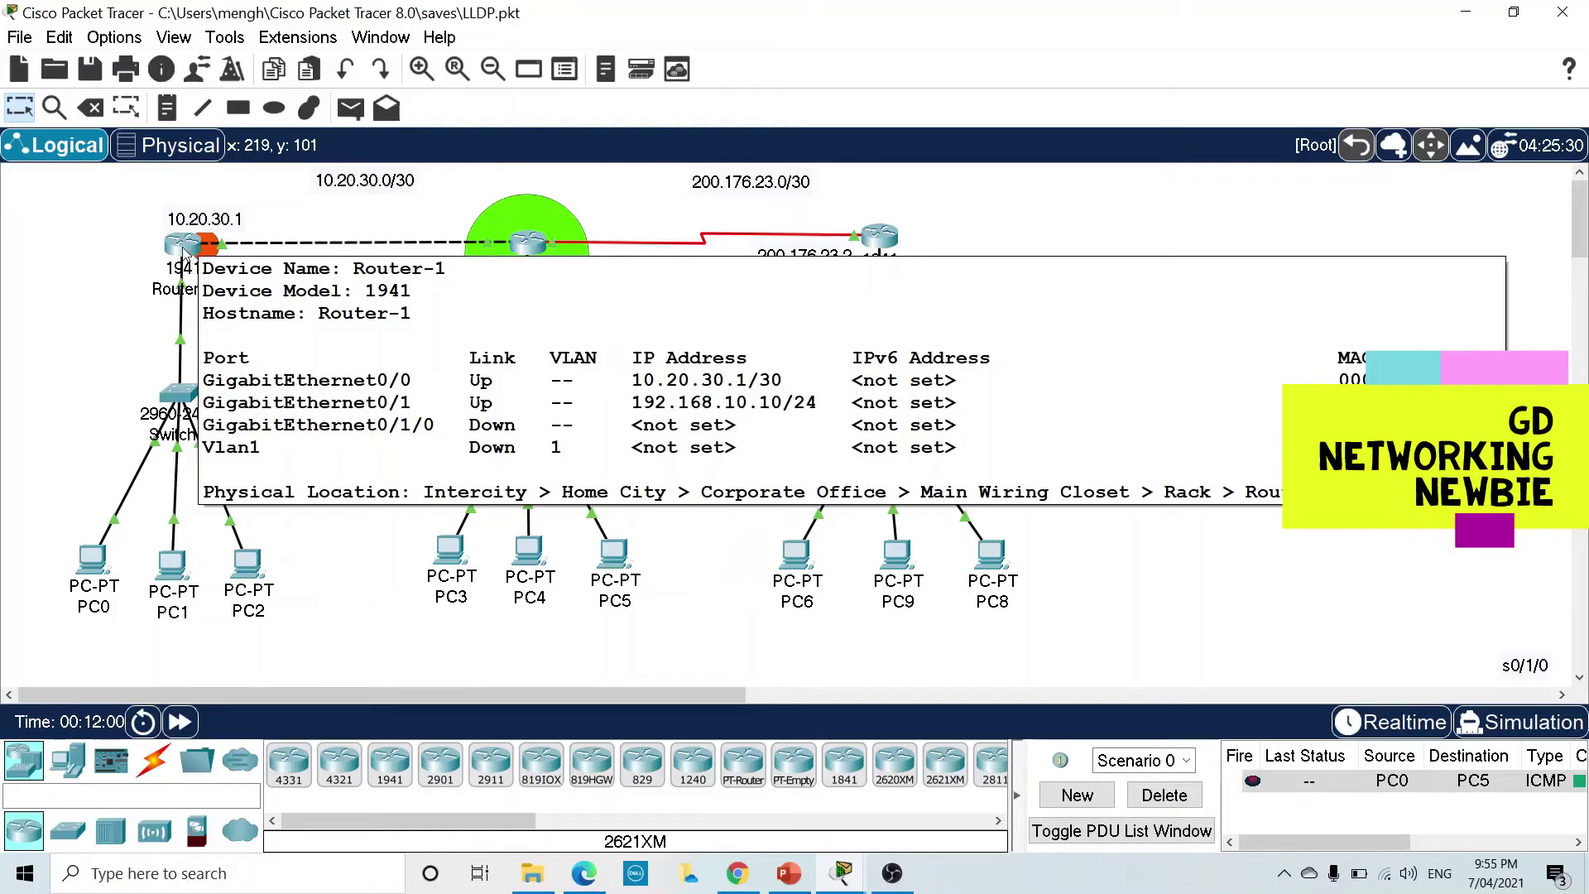
left_click(183, 249)
left_click_drag(351, 404, 351, 71)
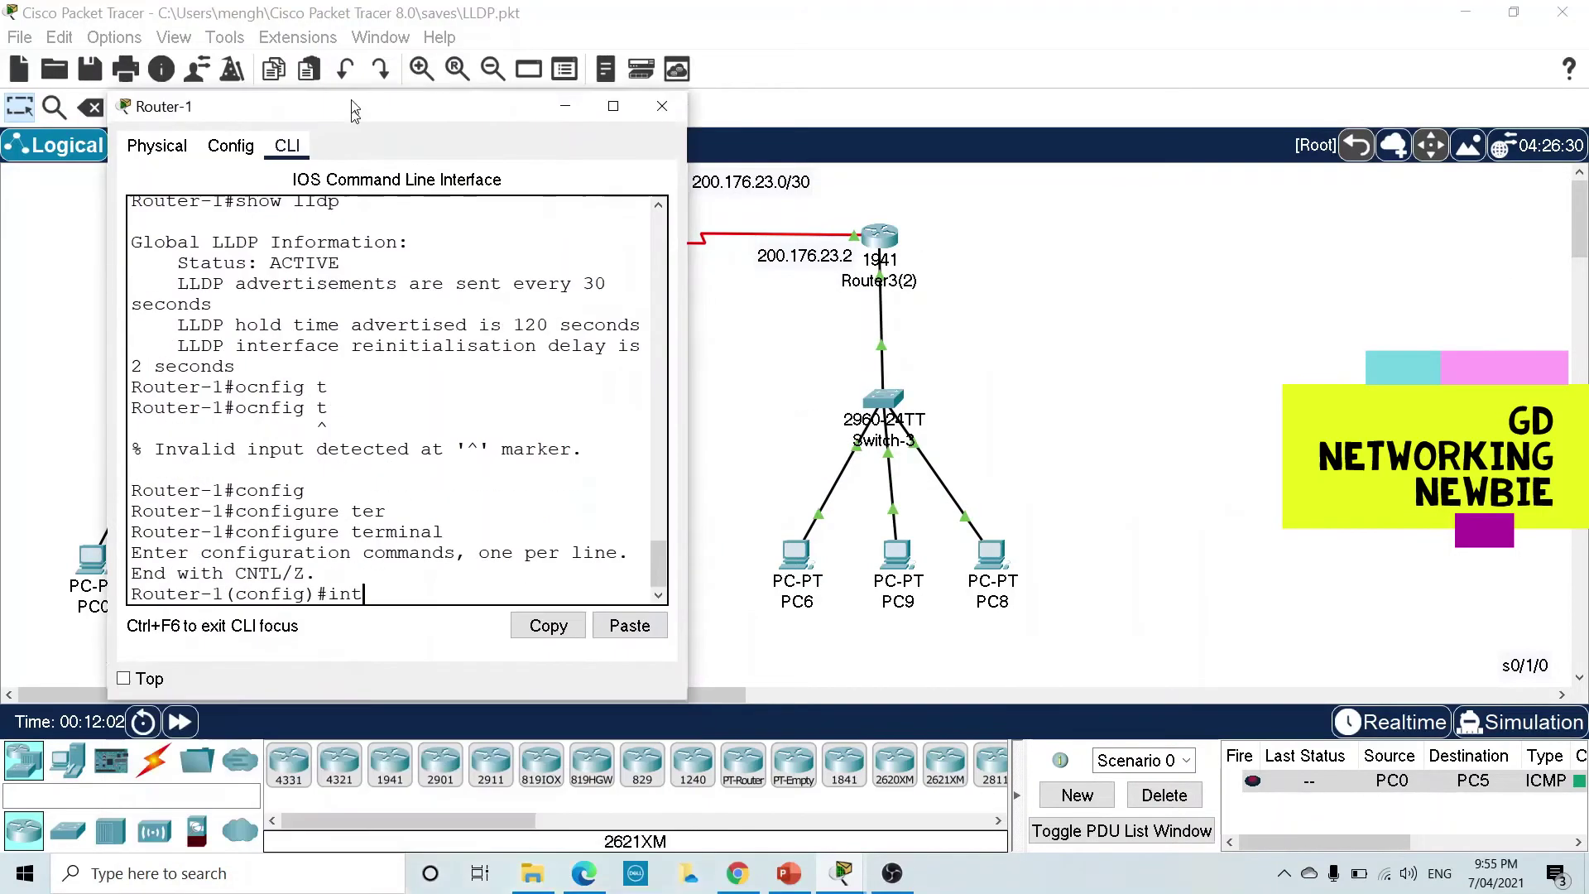
- Enter interface configuration mode on Router-1 with interface gigabitEthernet 0/0, then widen and minimize the router's window
key("Tab")
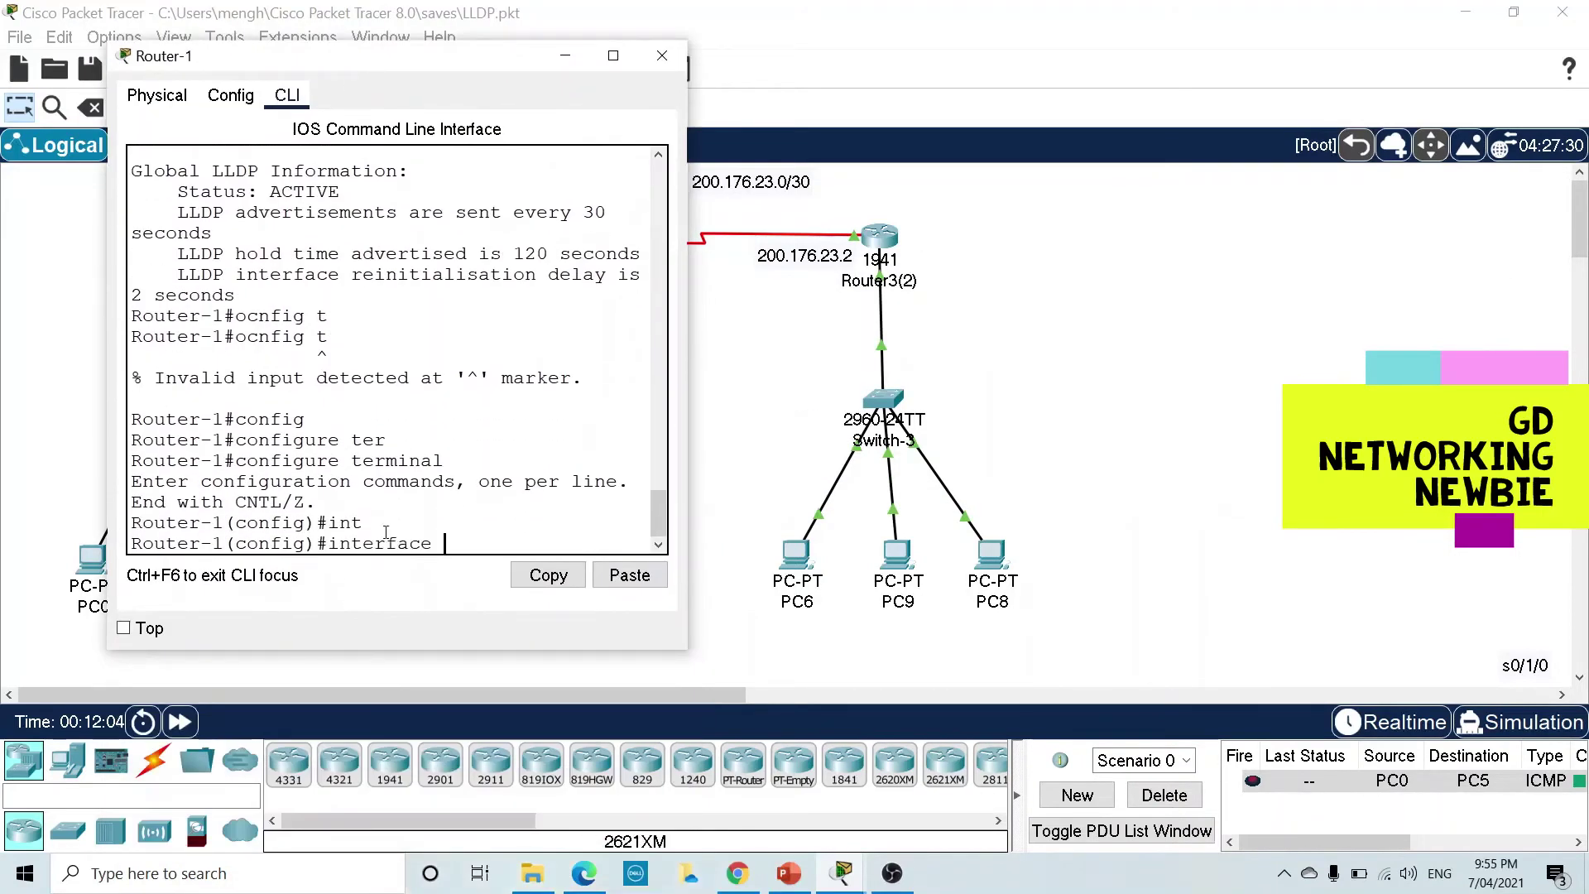
type("g")
key("Tab")
type("0/0")
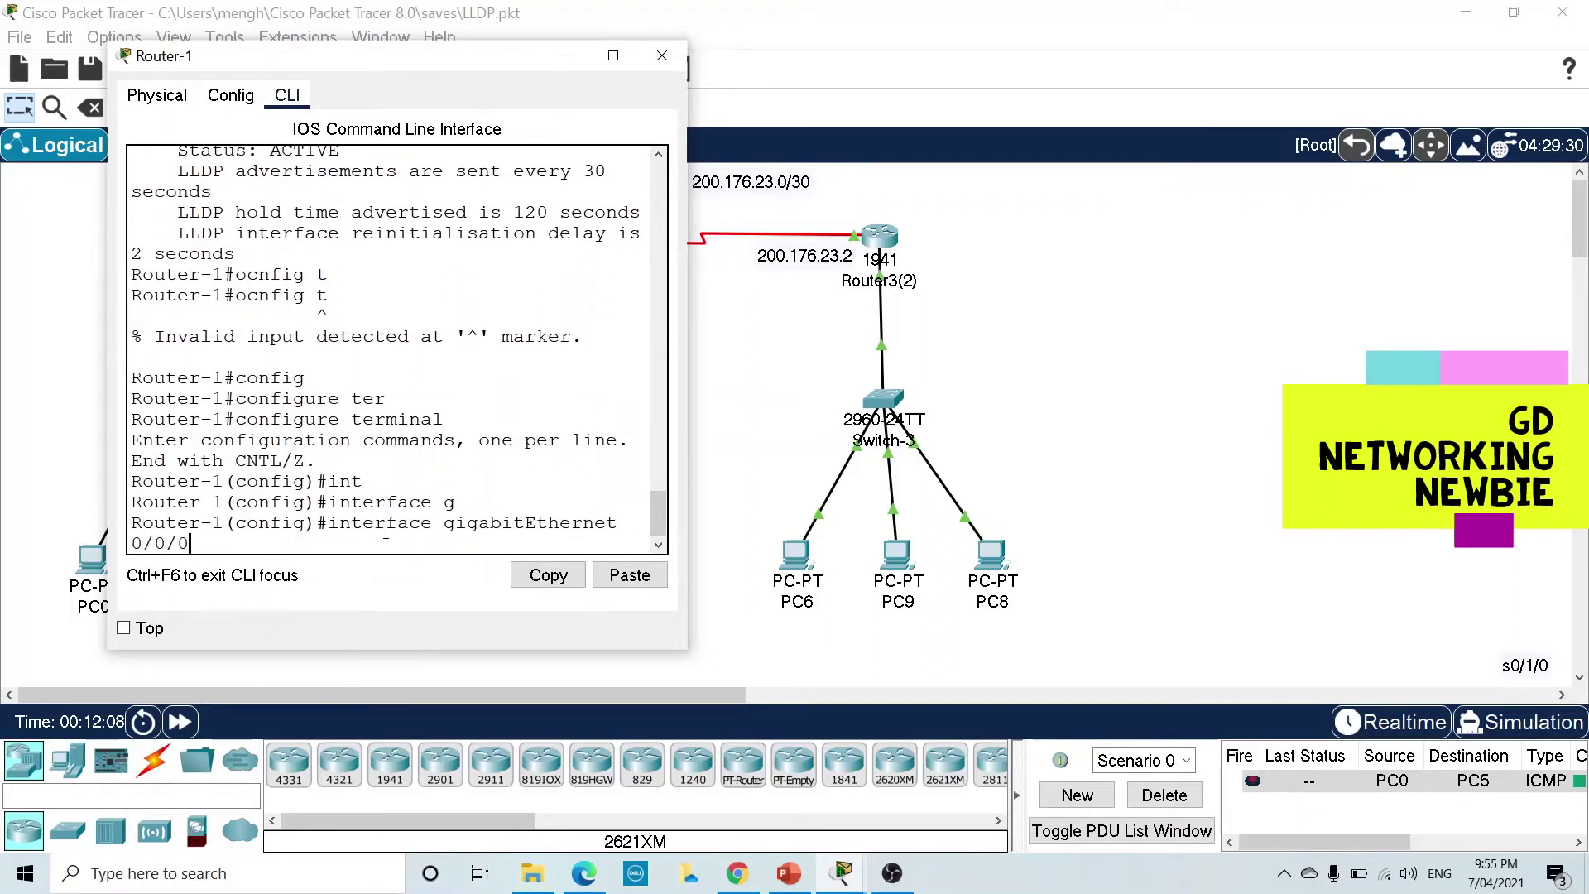
key("Return")
key("Up")
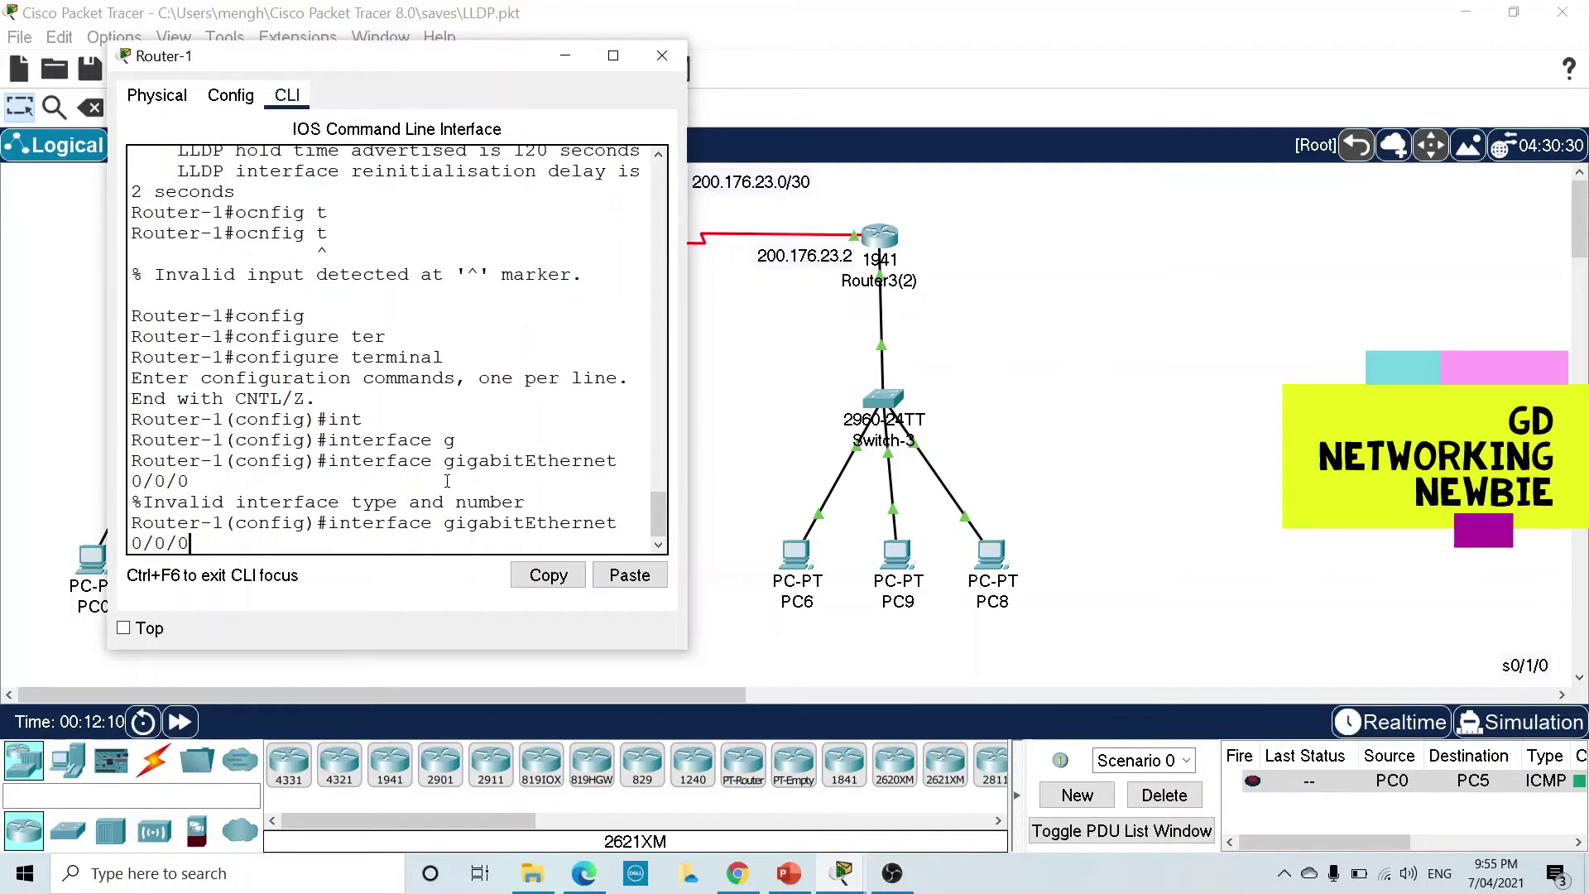
key("BackSpace")
key("Return")
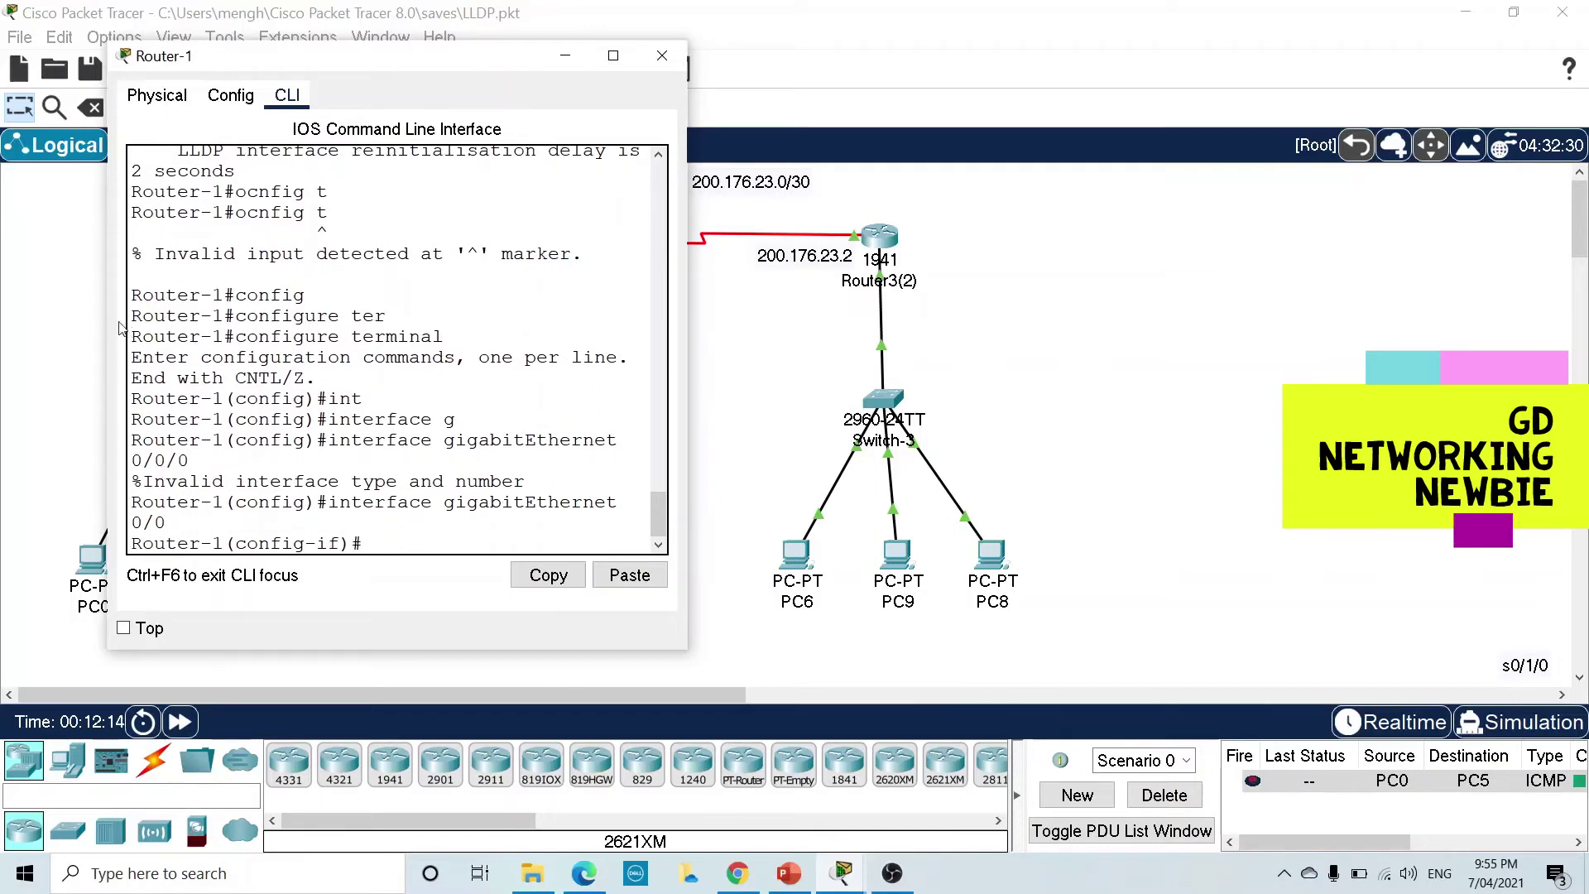
left_click_drag(106, 319, 3, 320)
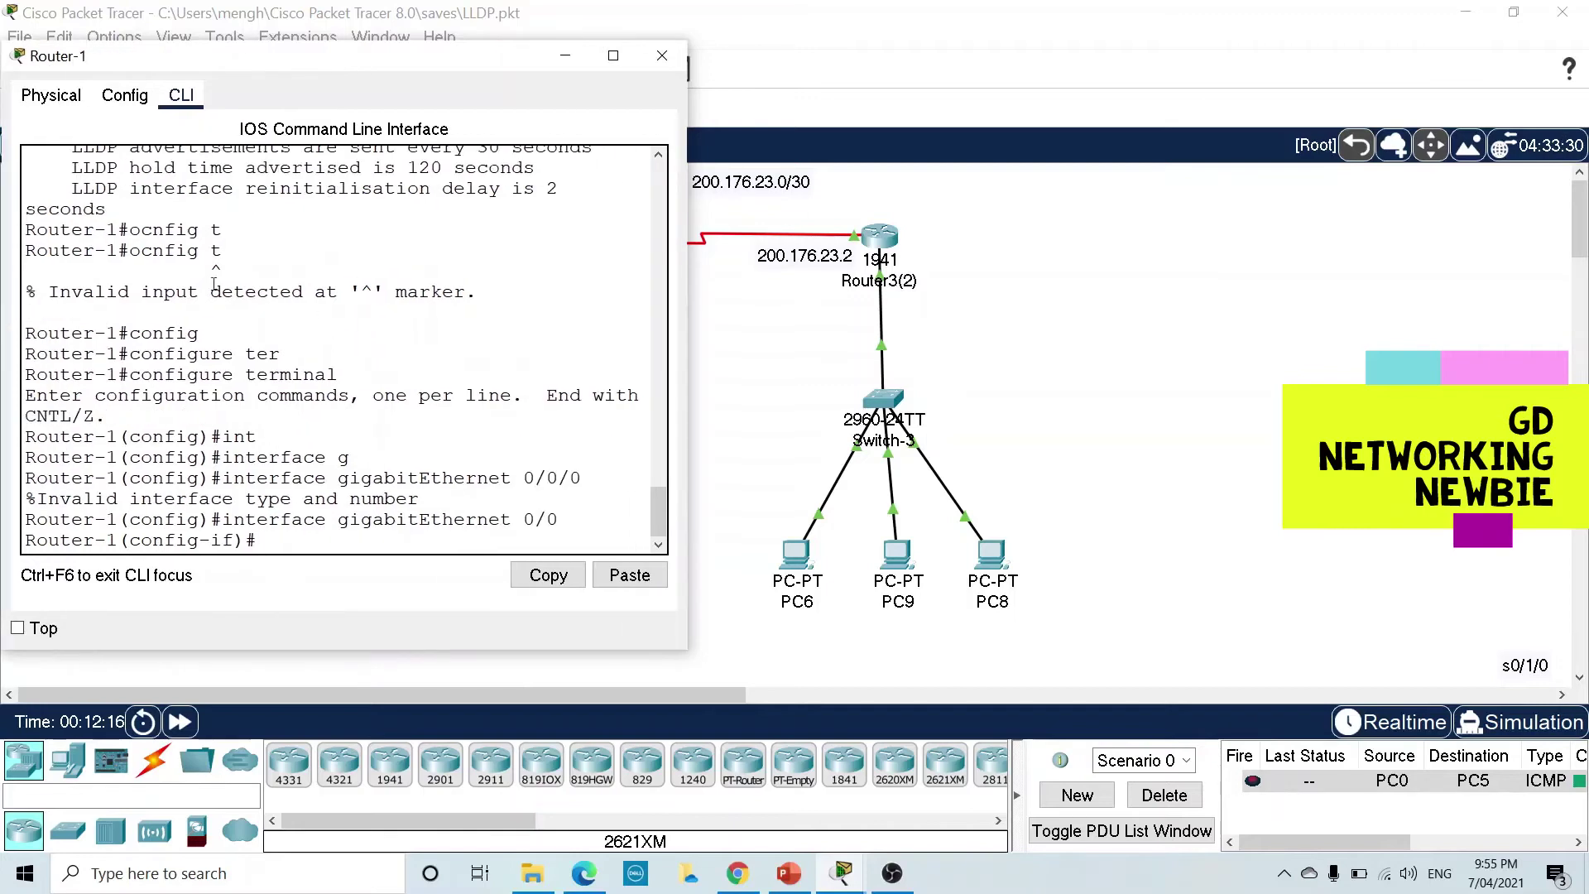
left_click(565, 55)
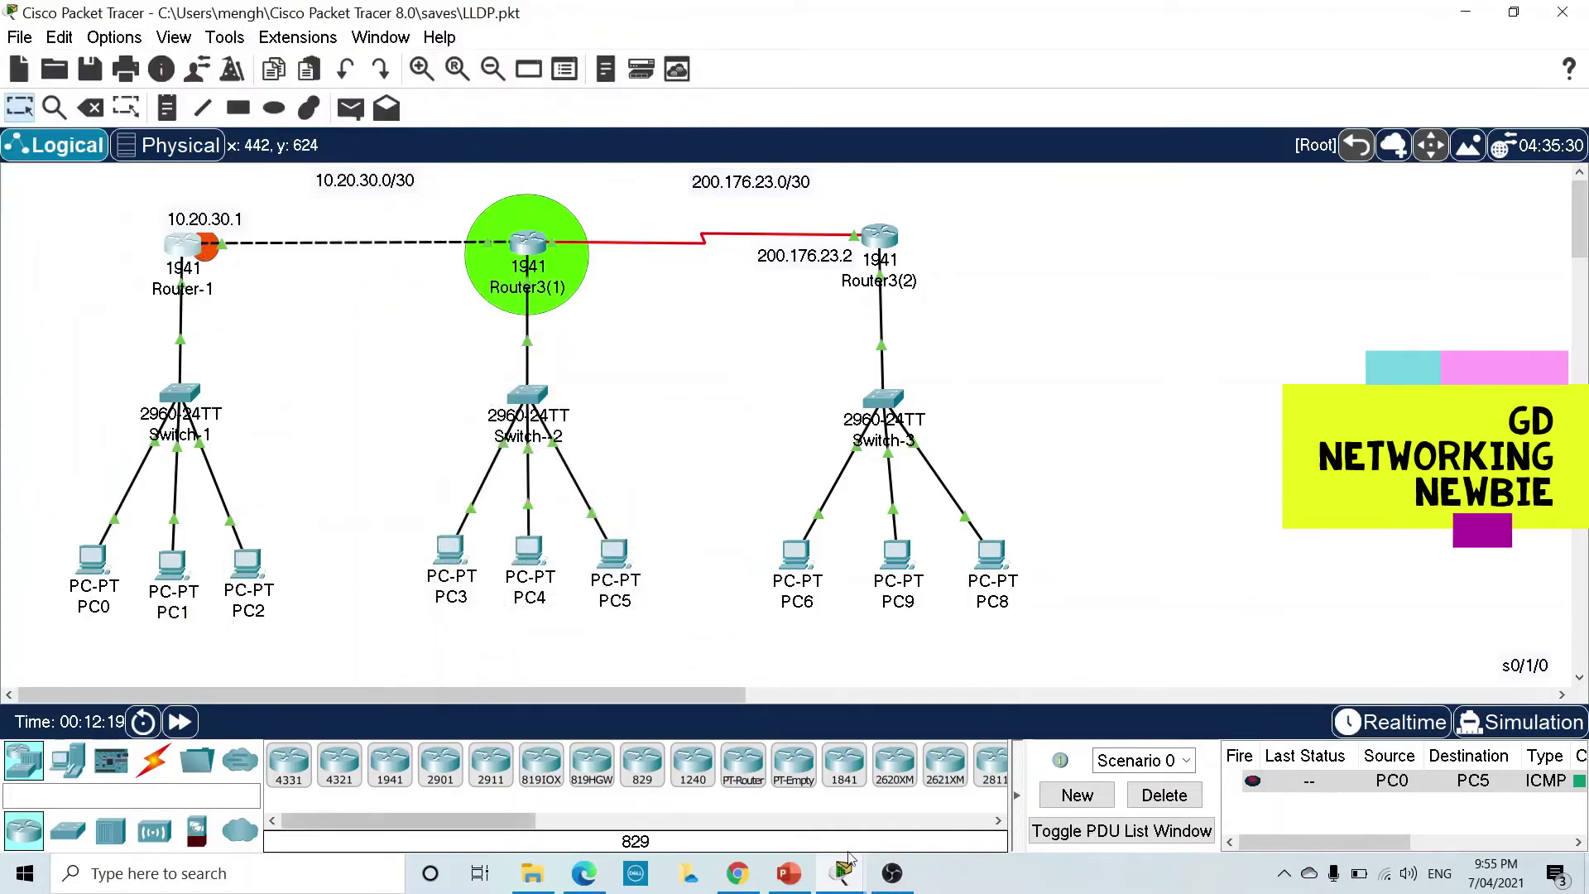
- Disable LLDP transmission on Router-1's gigabitEthernet 0/0 with no lldp transmit, return to privileged mode and close the router's window
left_click(184, 244)
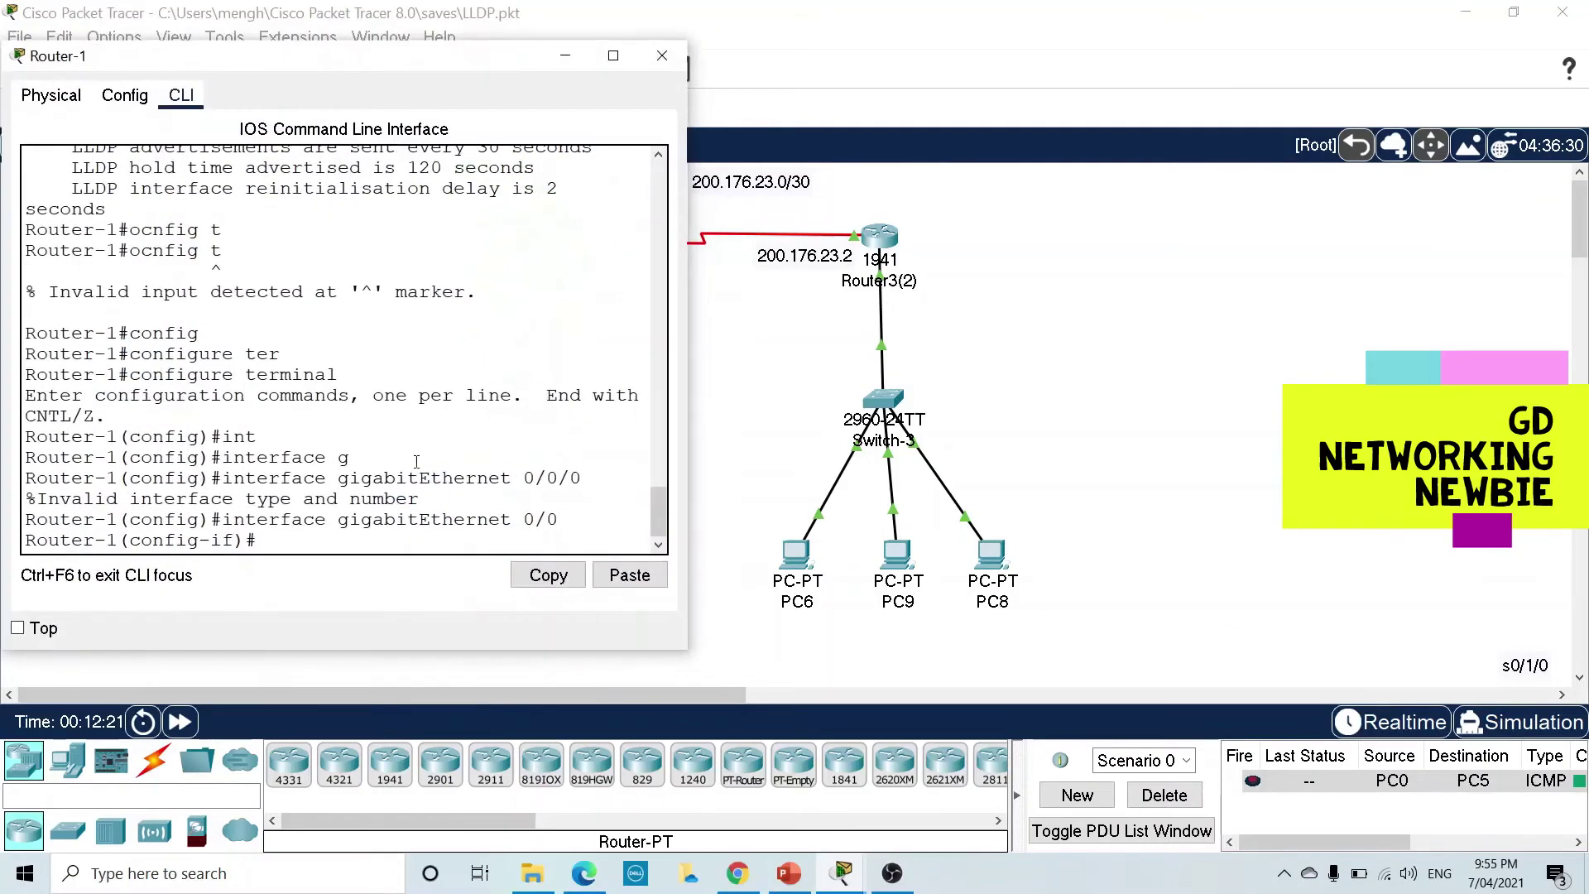
type("no lldp tr")
key("Tab")
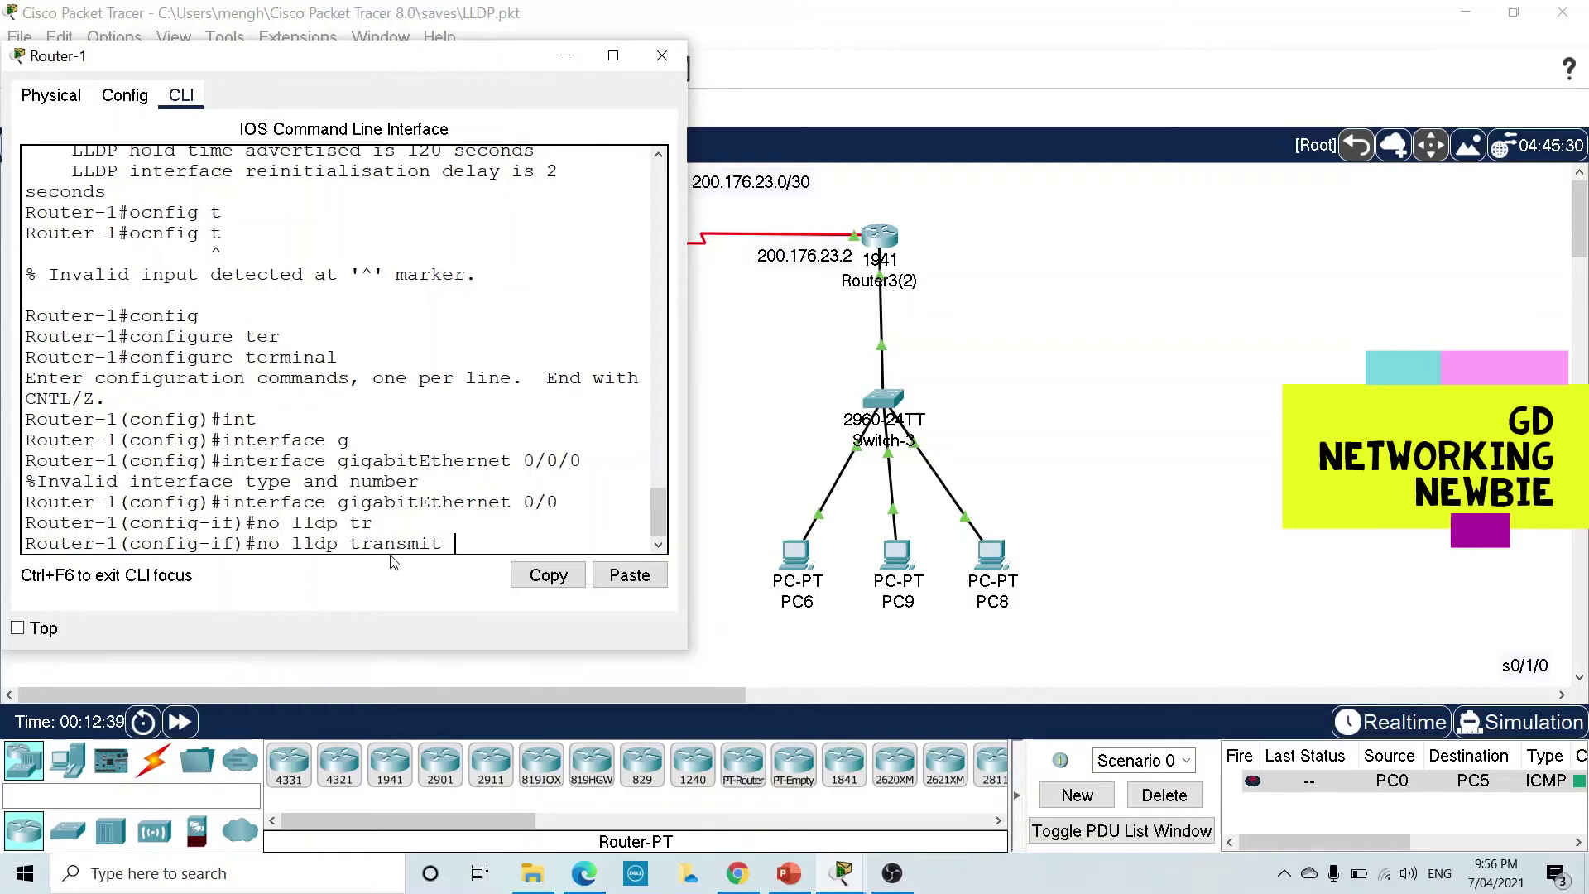
key("Return")
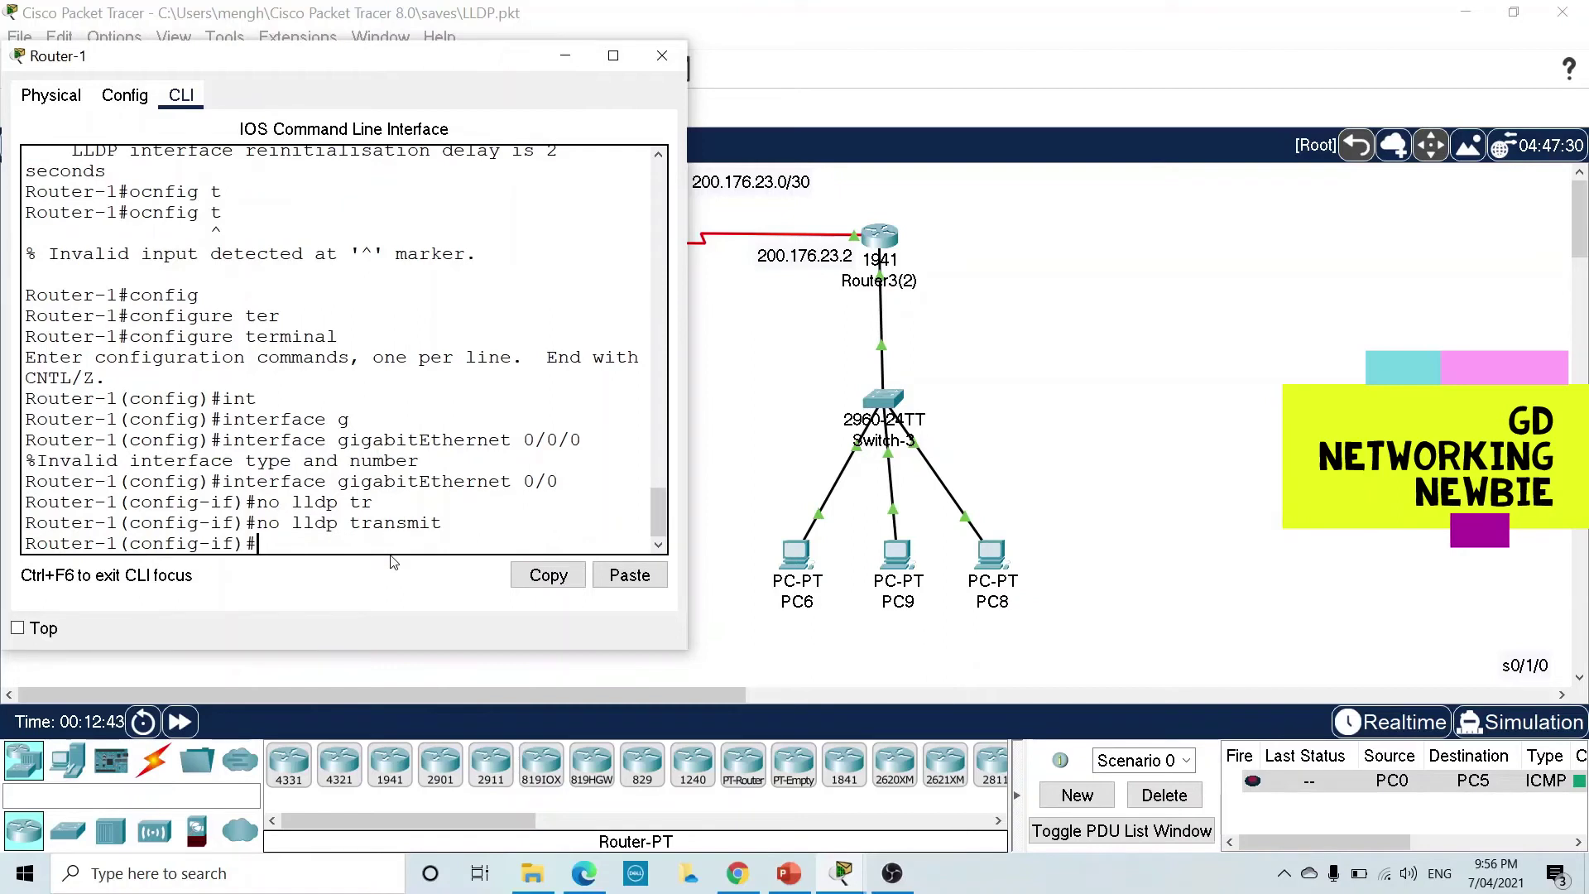
key("ctrl+z")
key("Return")
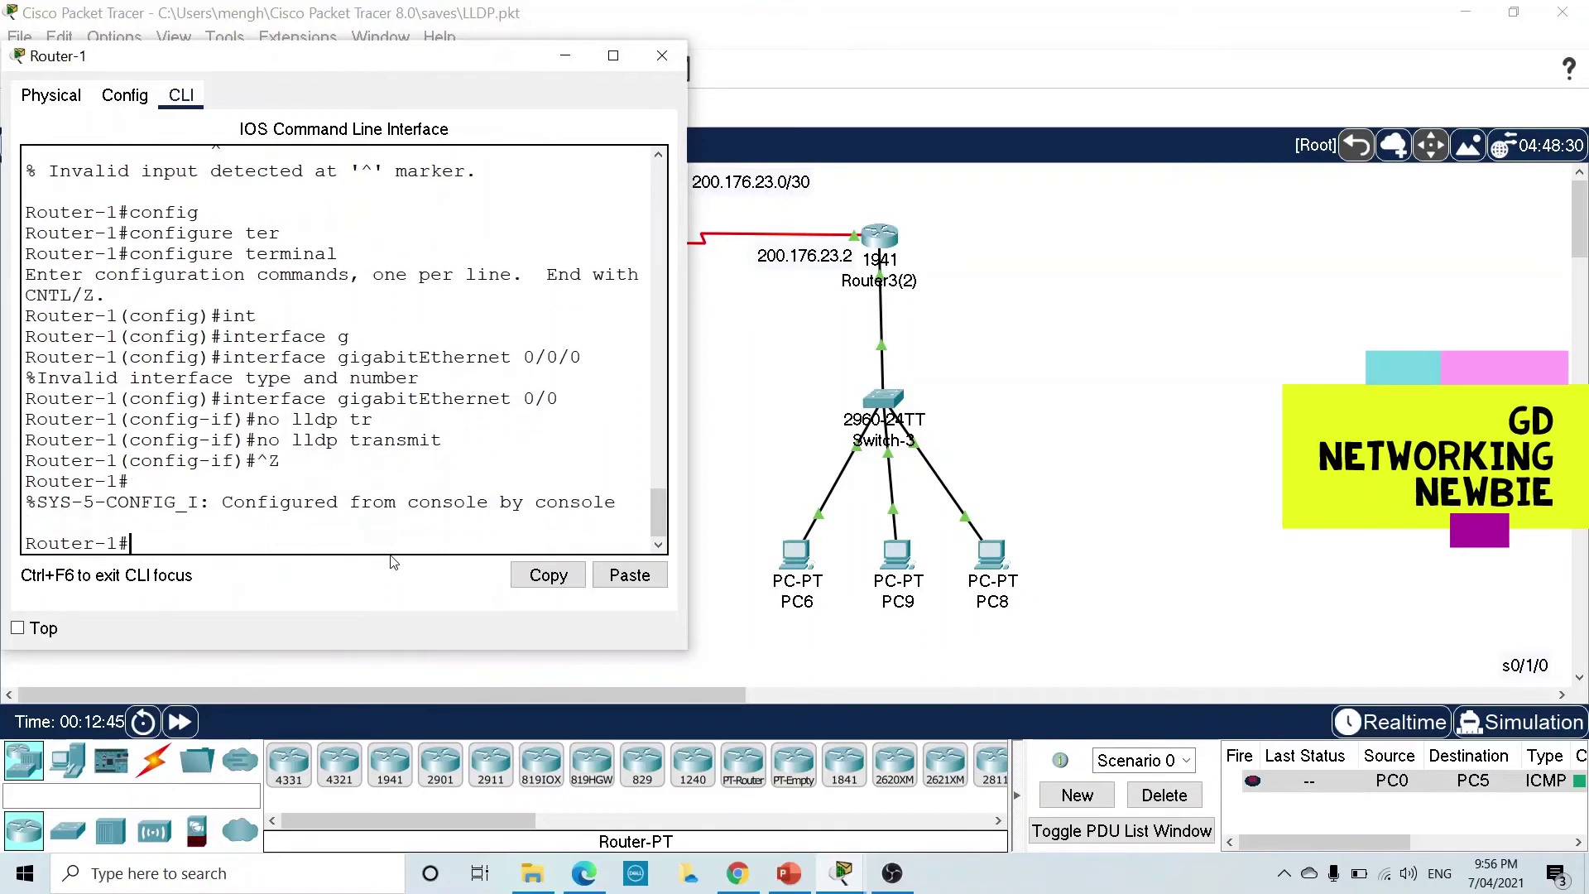
key("Return")
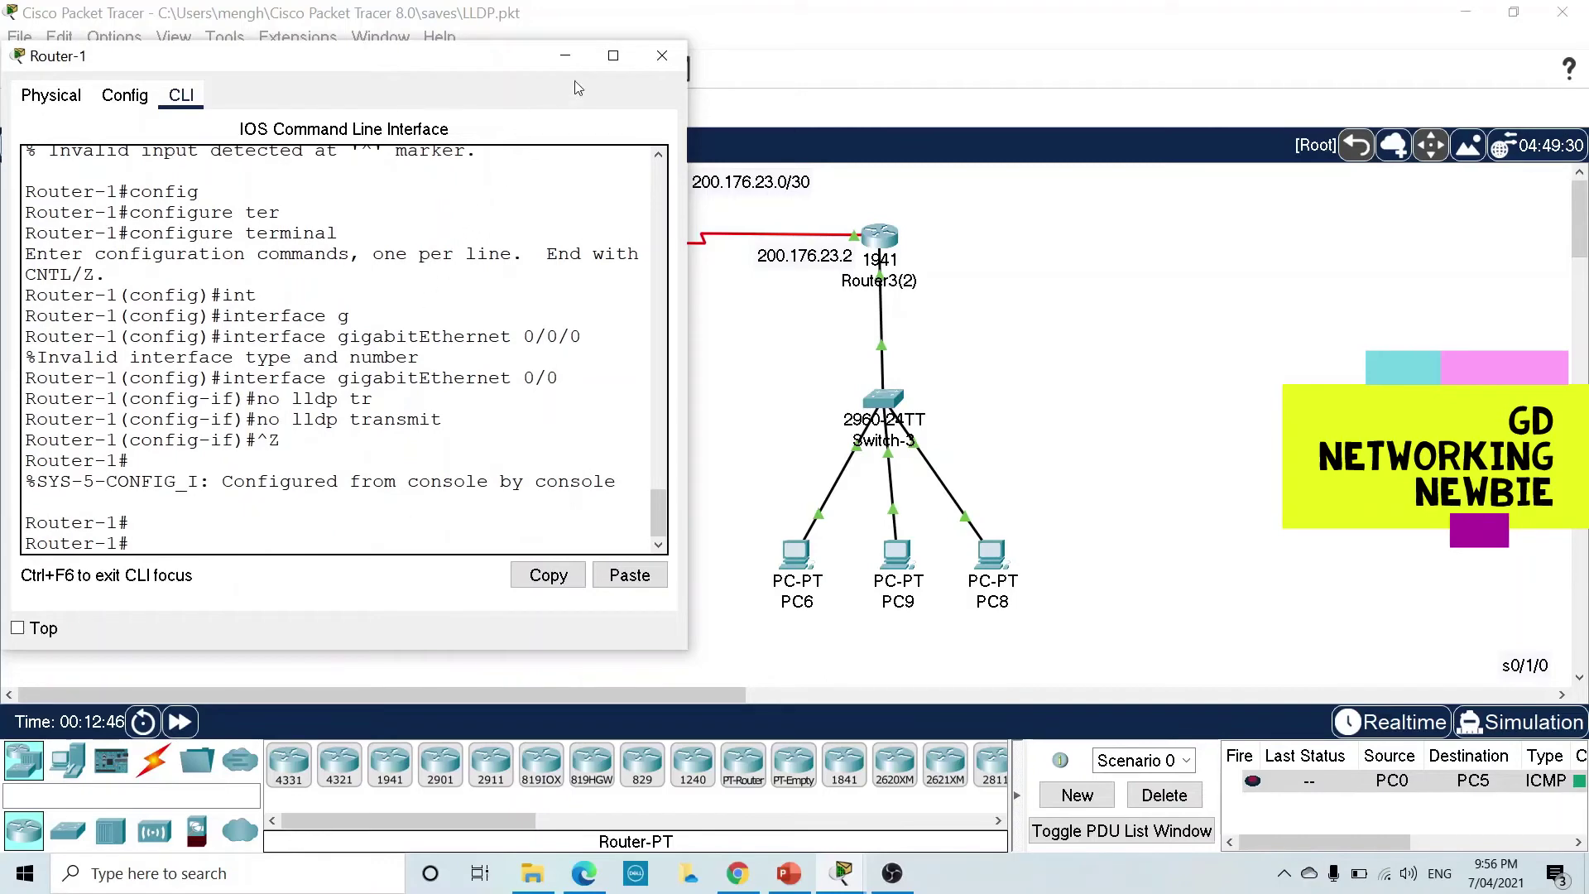
left_click(662, 55)
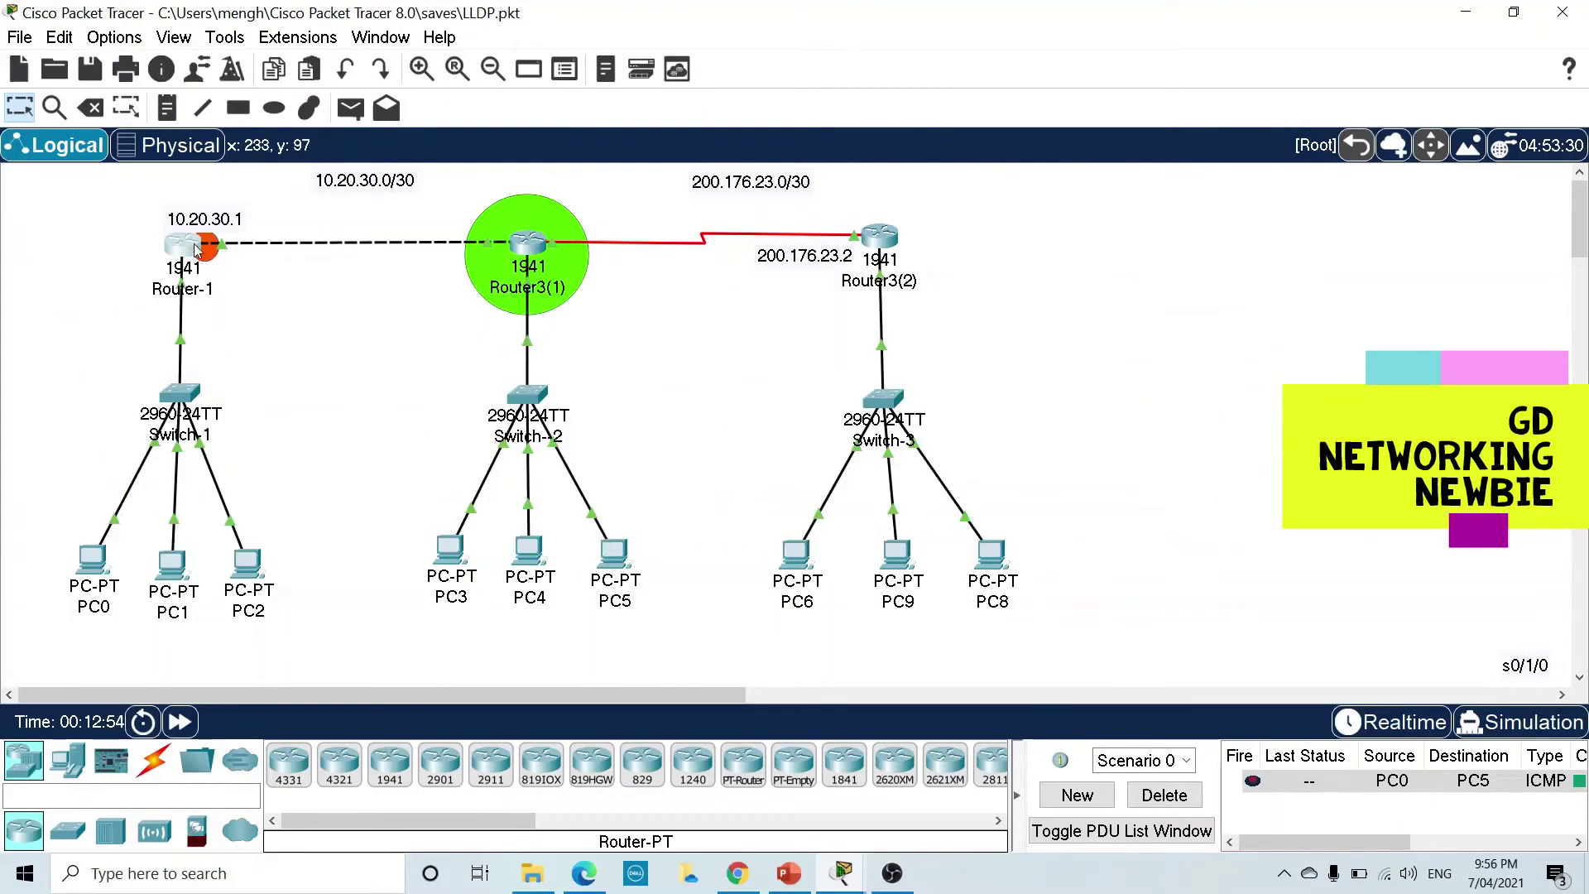
- Run show lldp neighbors in Router3(1)'s command line and highlight the total number of entries displayed
mouse_move(196, 250)
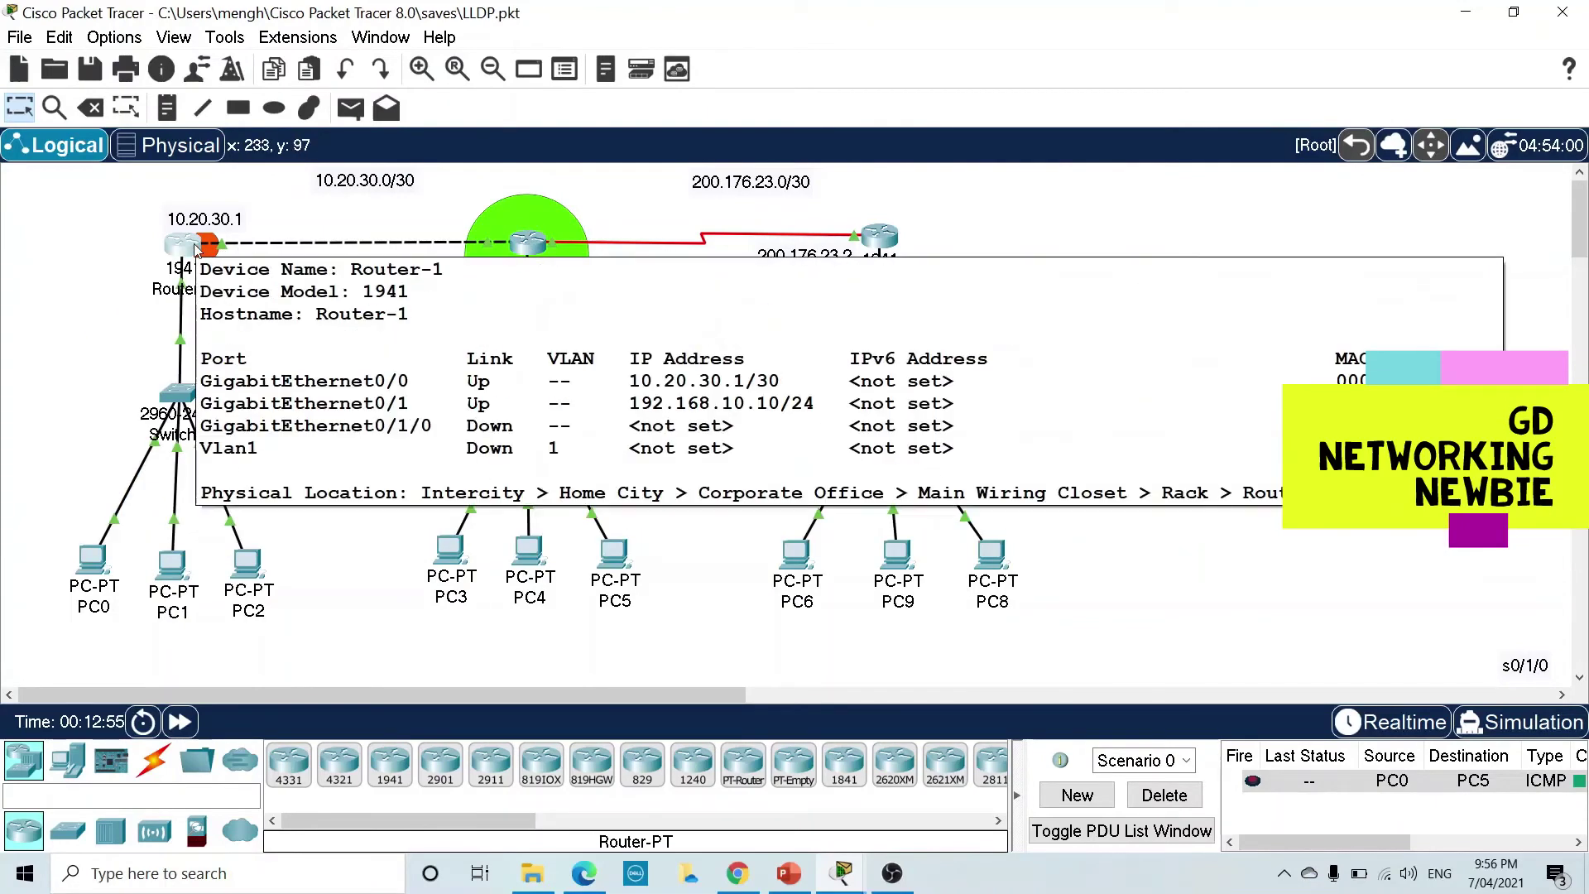
left_click(522, 243)
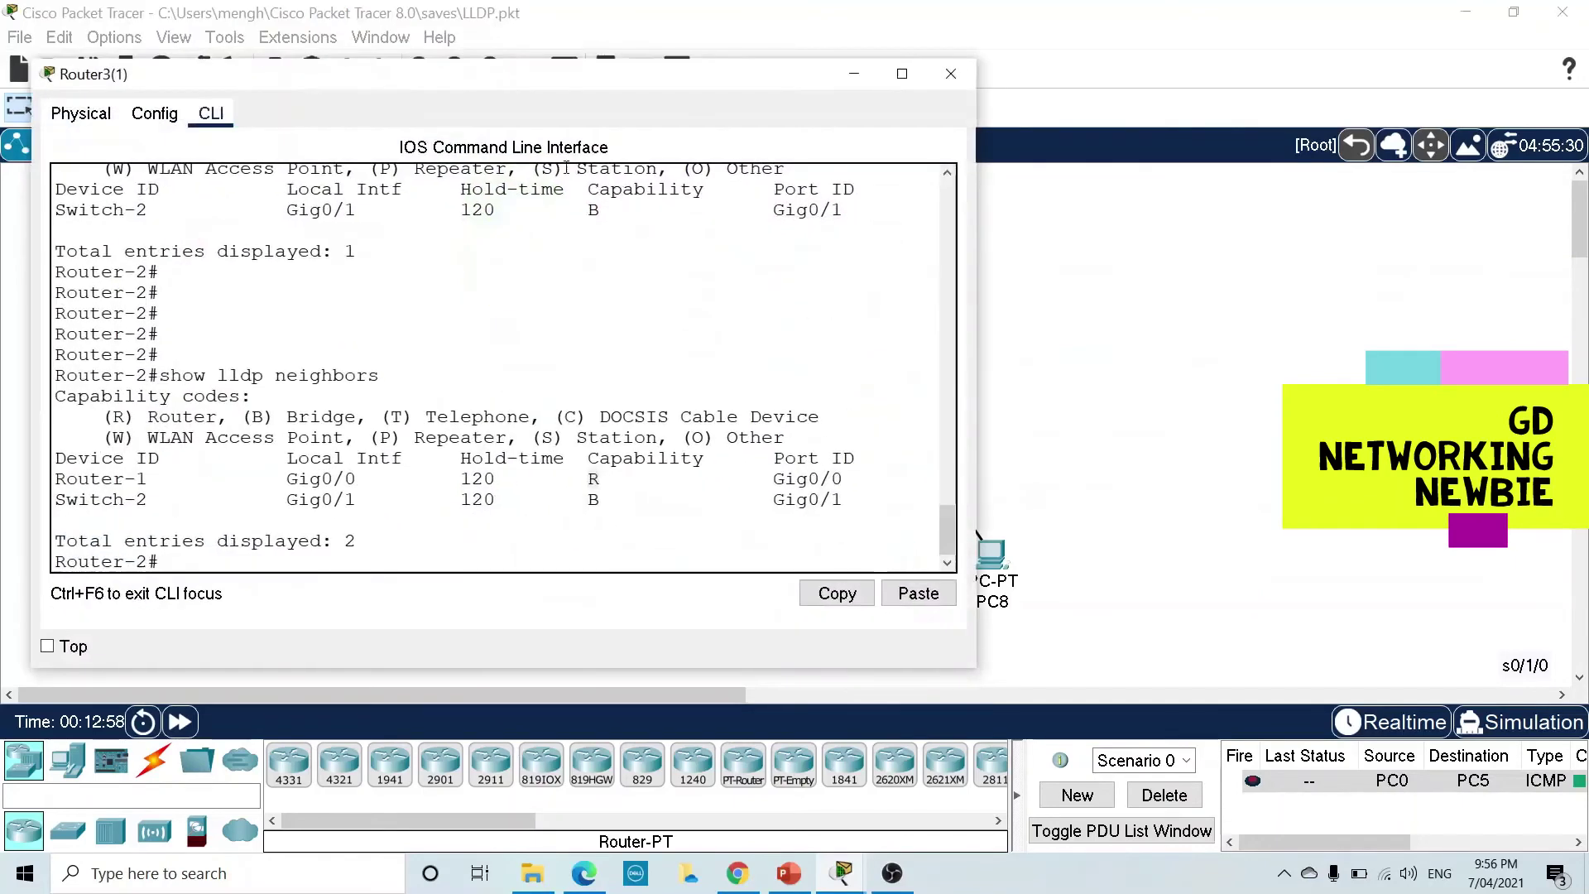
double_click(553, 86)
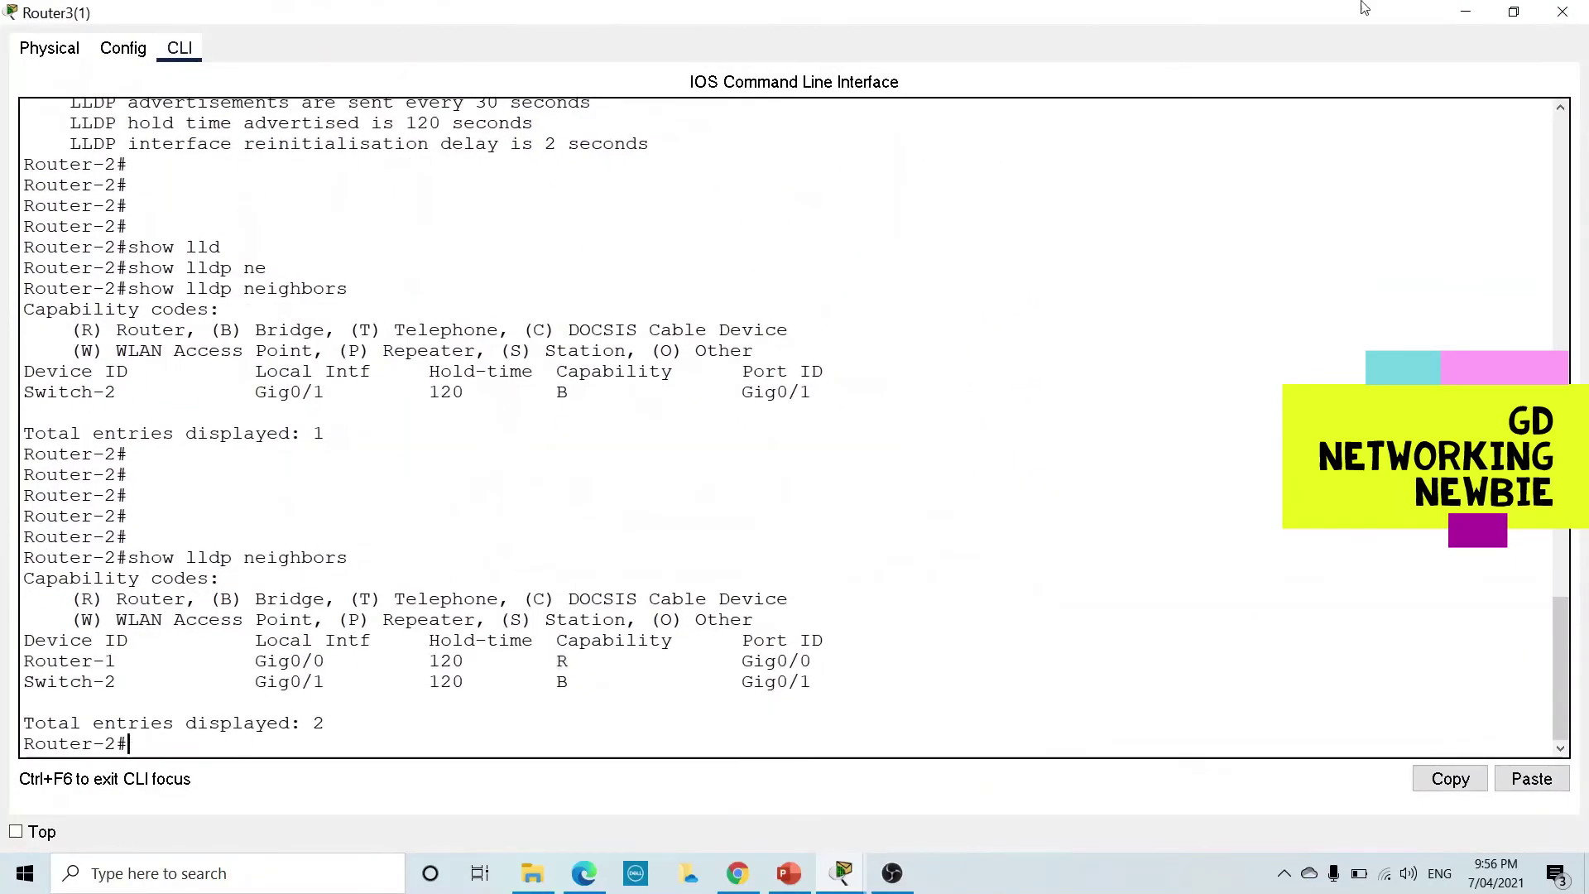
left_click(1513, 11)
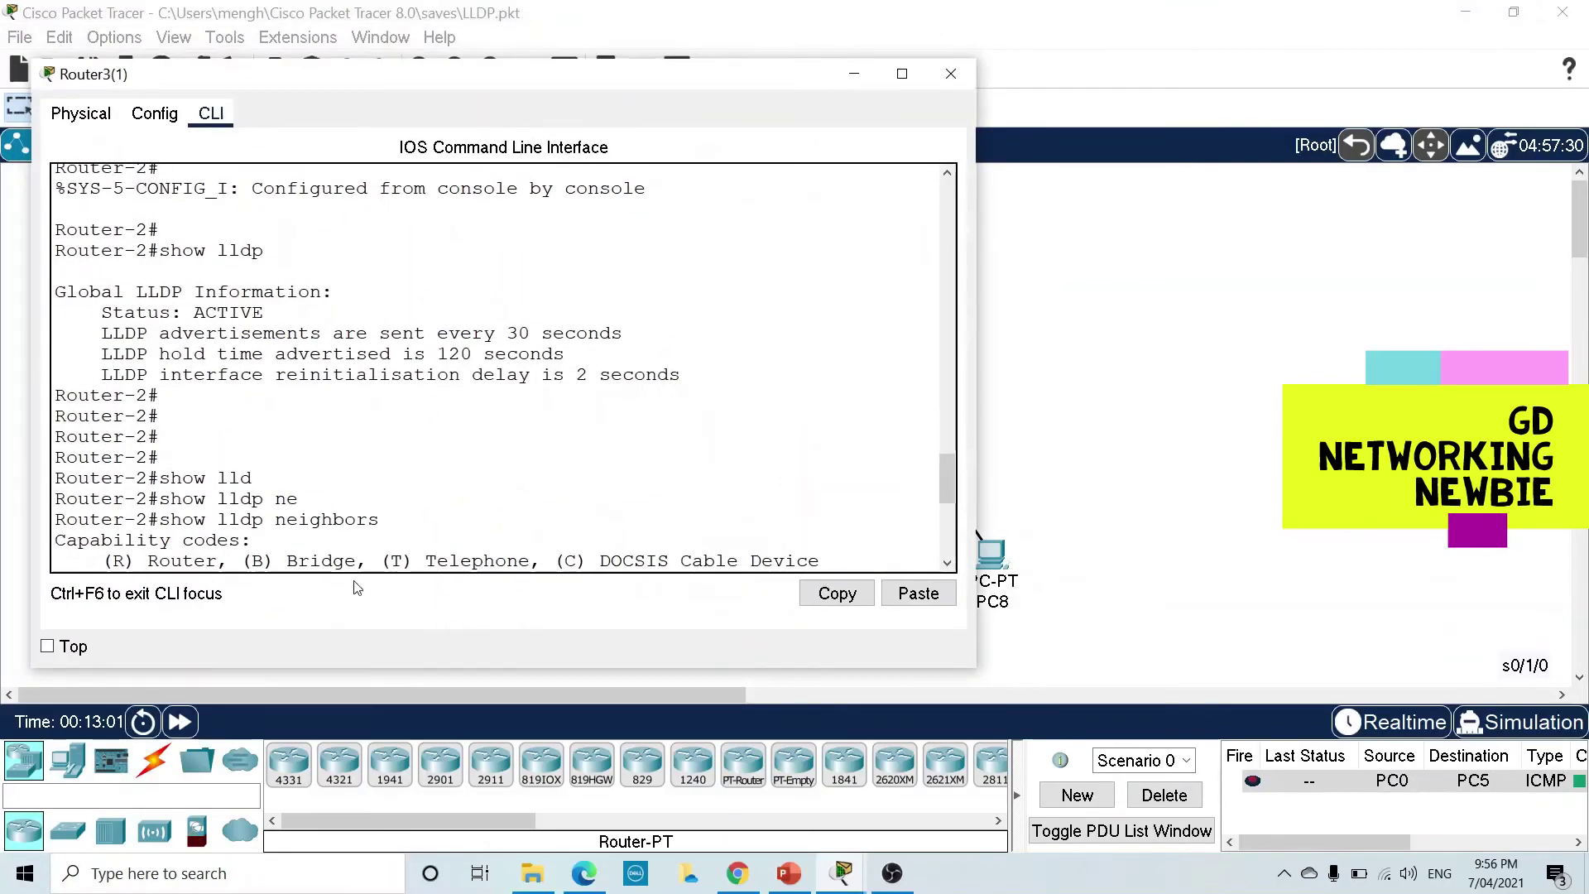
key("Return")
key("Return")
key("Return")
key("Up")
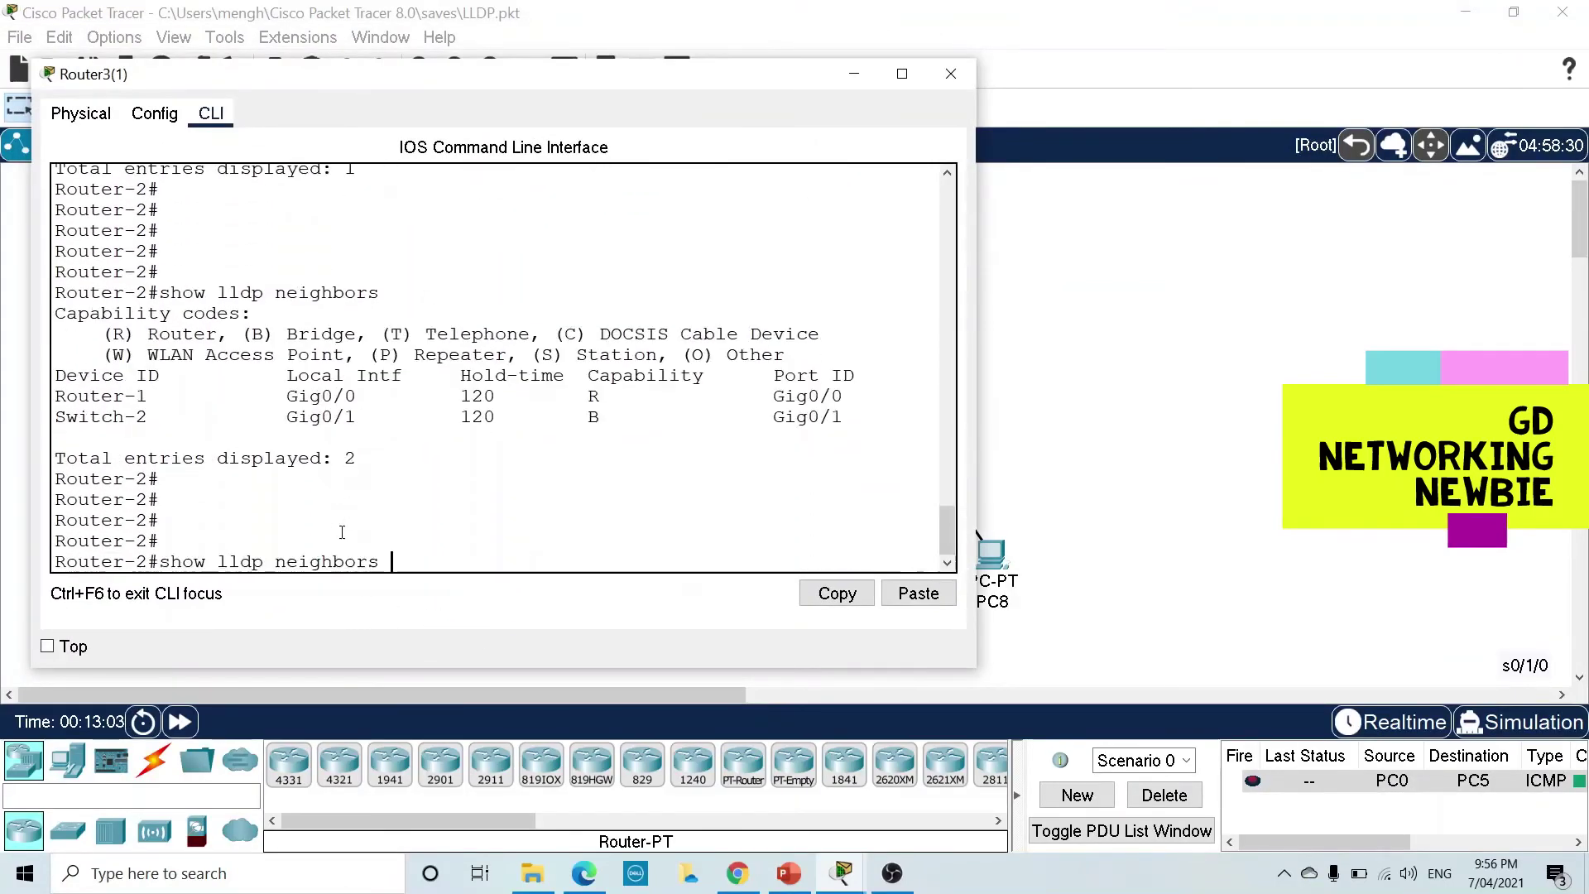
key("Return")
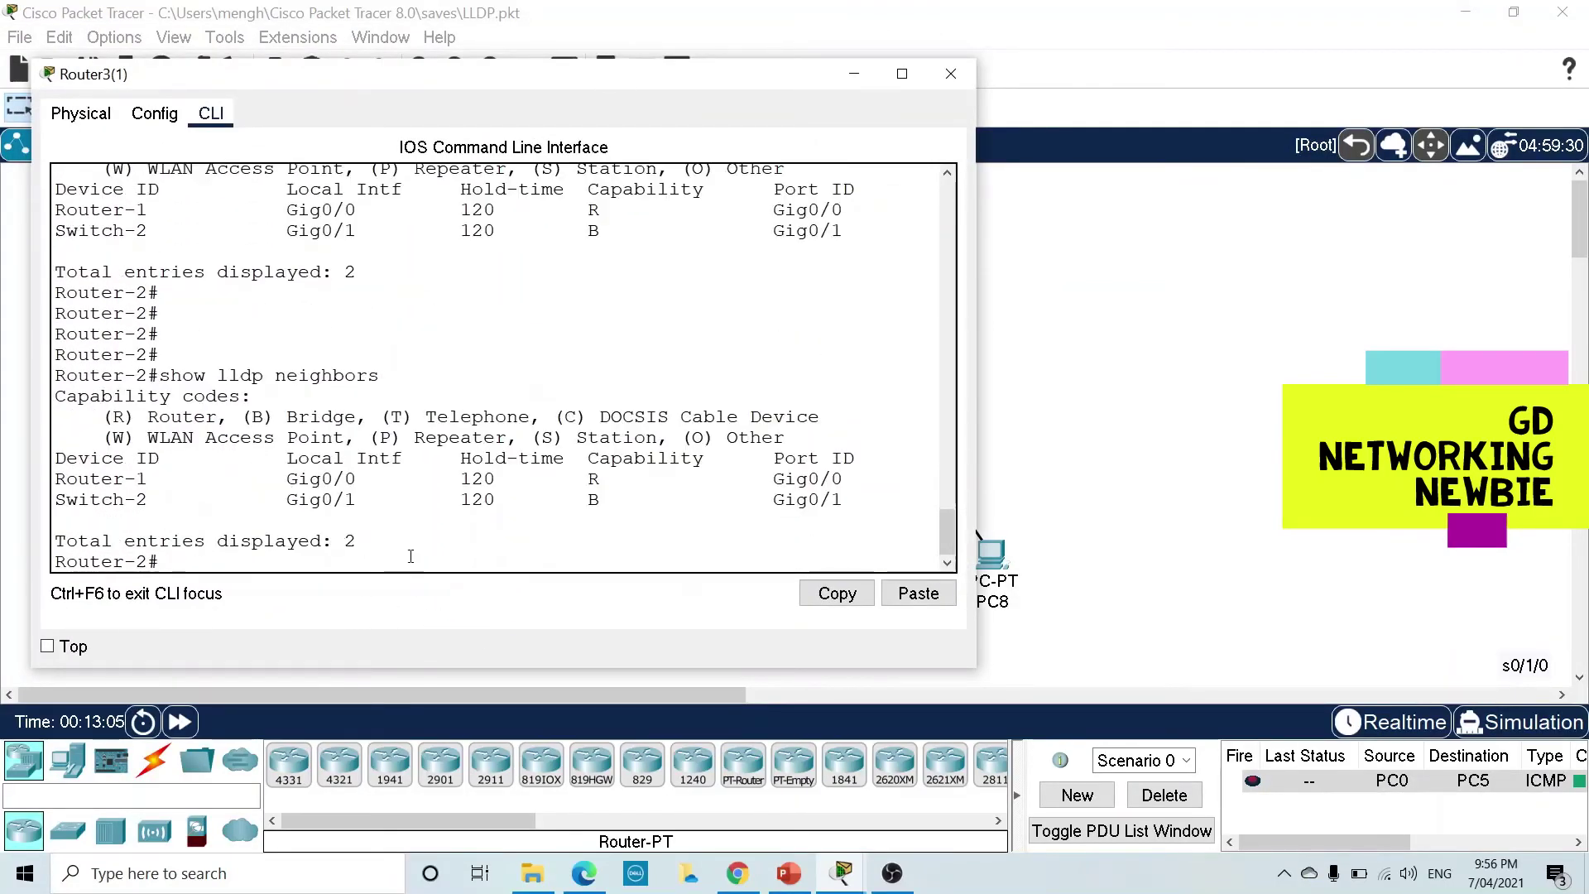
left_click_drag(357, 542, 339, 544)
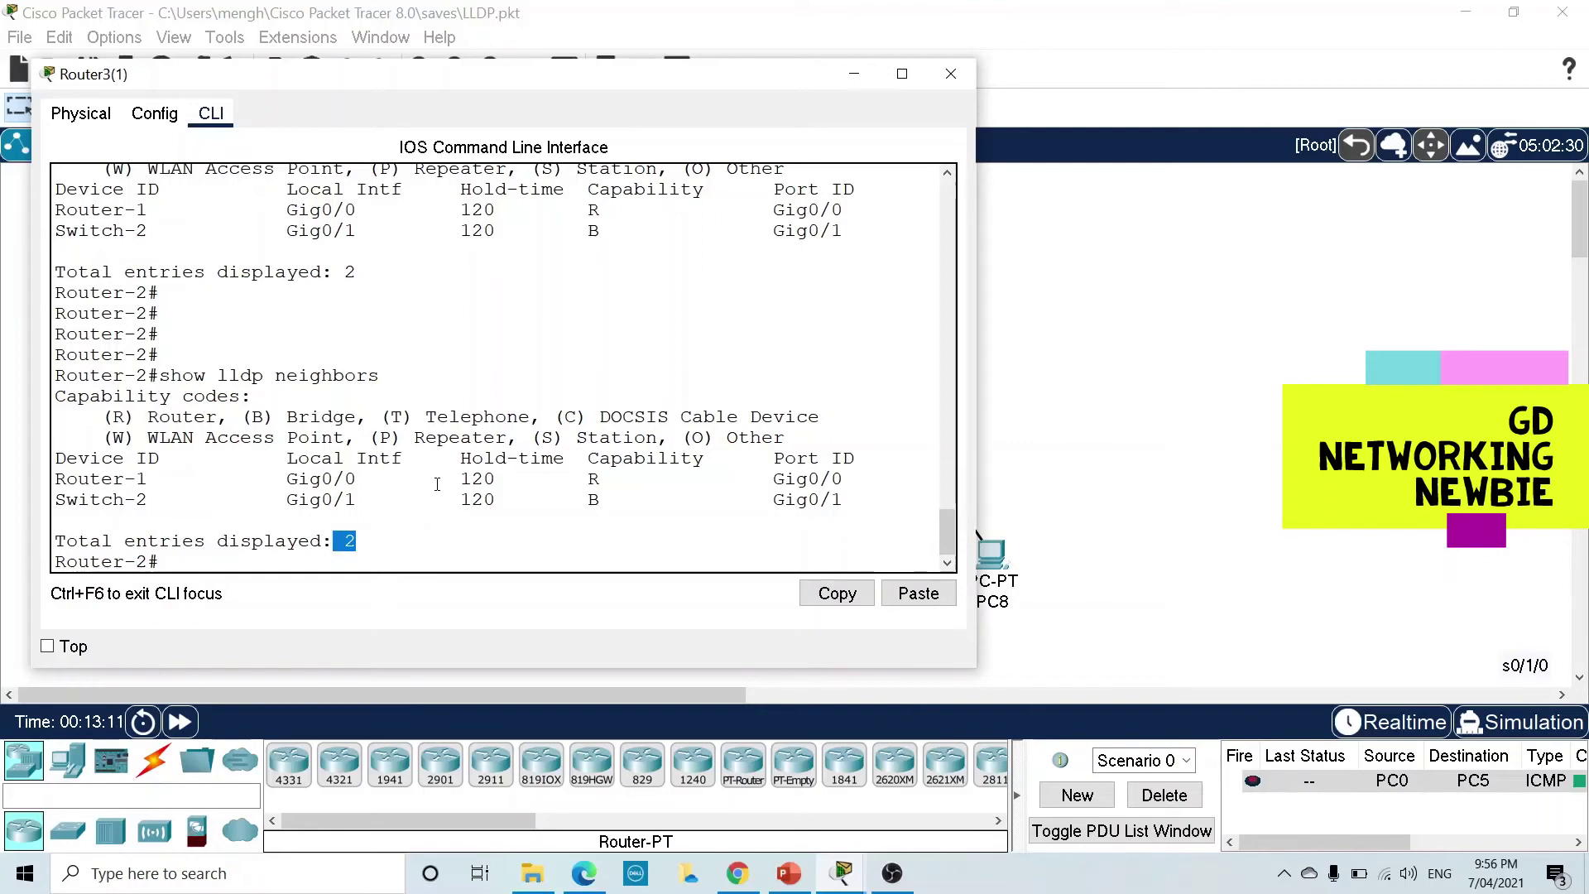
- Repeat show lldp neighbors twice on Router3(1) to recheck whether Router-1 is listed, and minimize the window
left_click(299, 544)
key("Return")
key("Return")
key("Up")
key("Return")
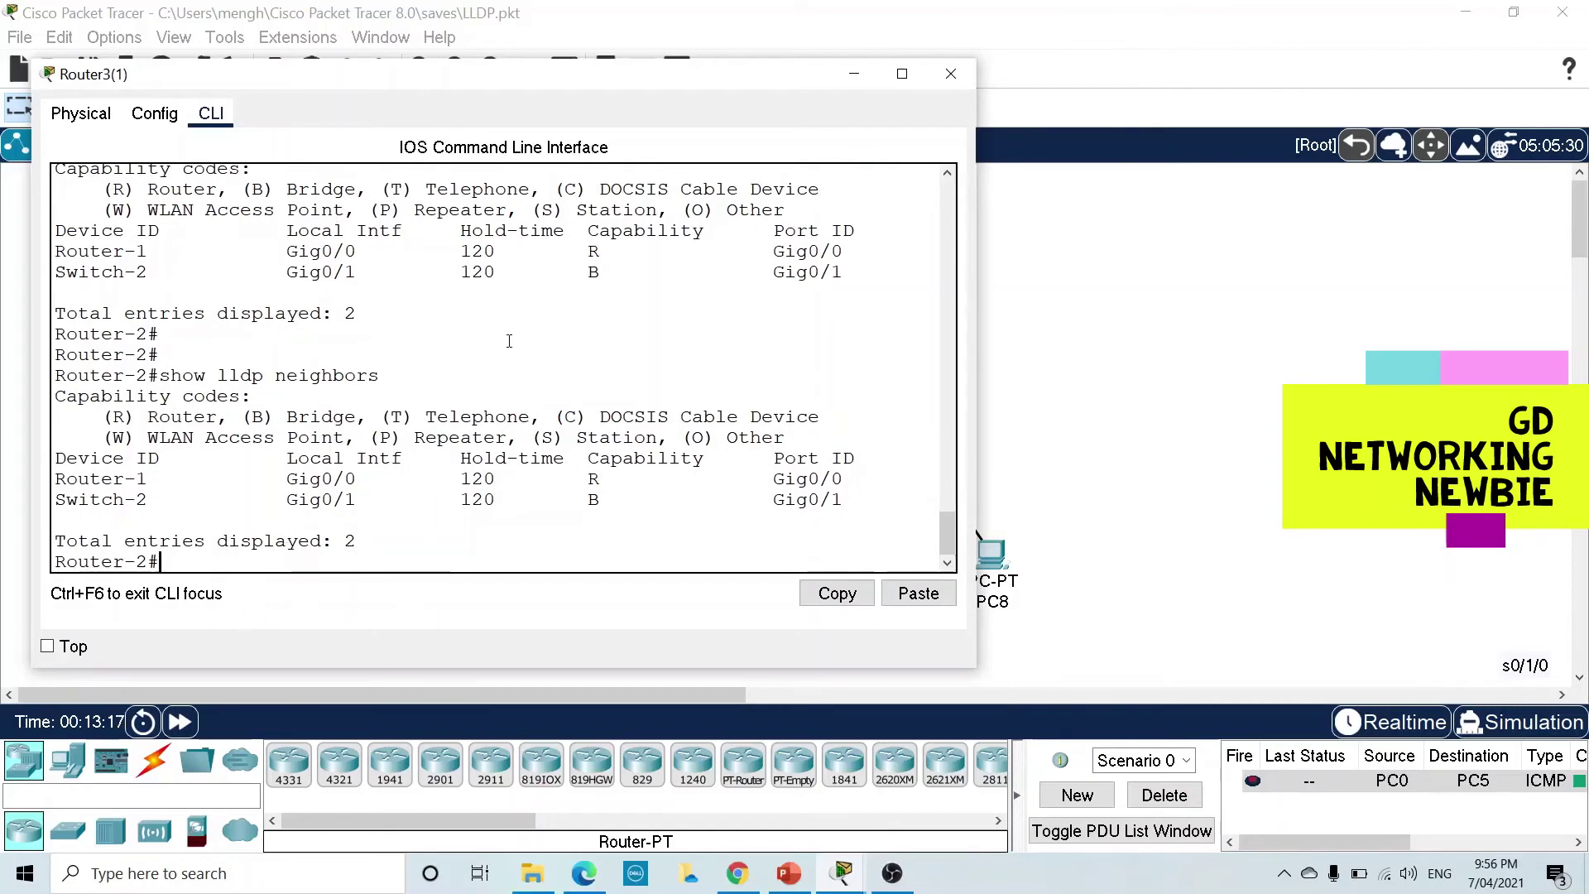
key("Return")
key("Return")
key("Return")
key("Return")
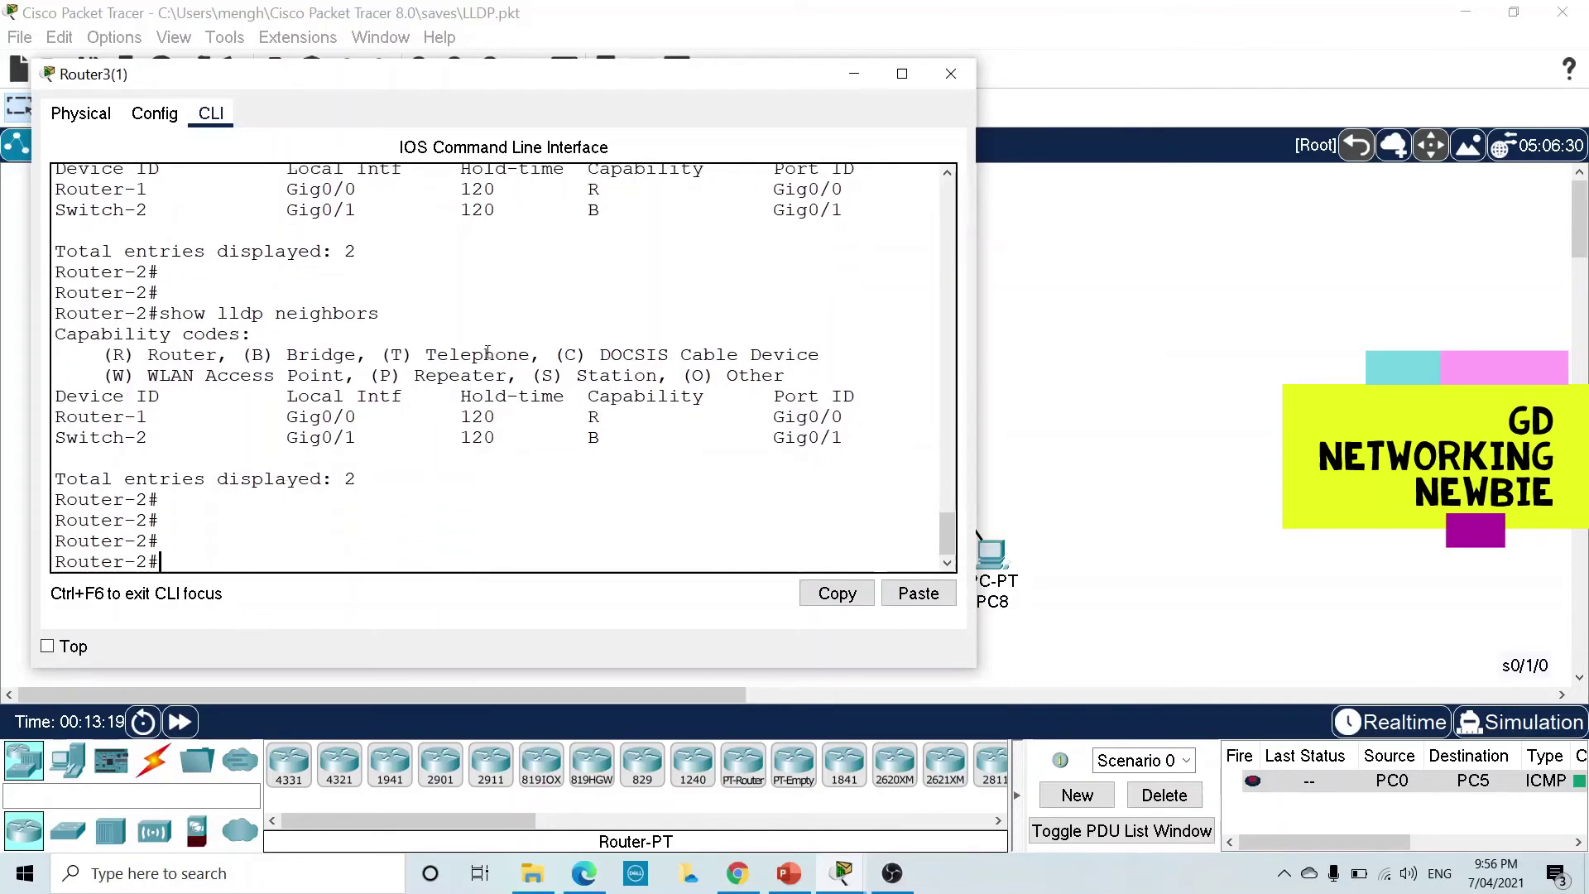
key("Up")
key("Return")
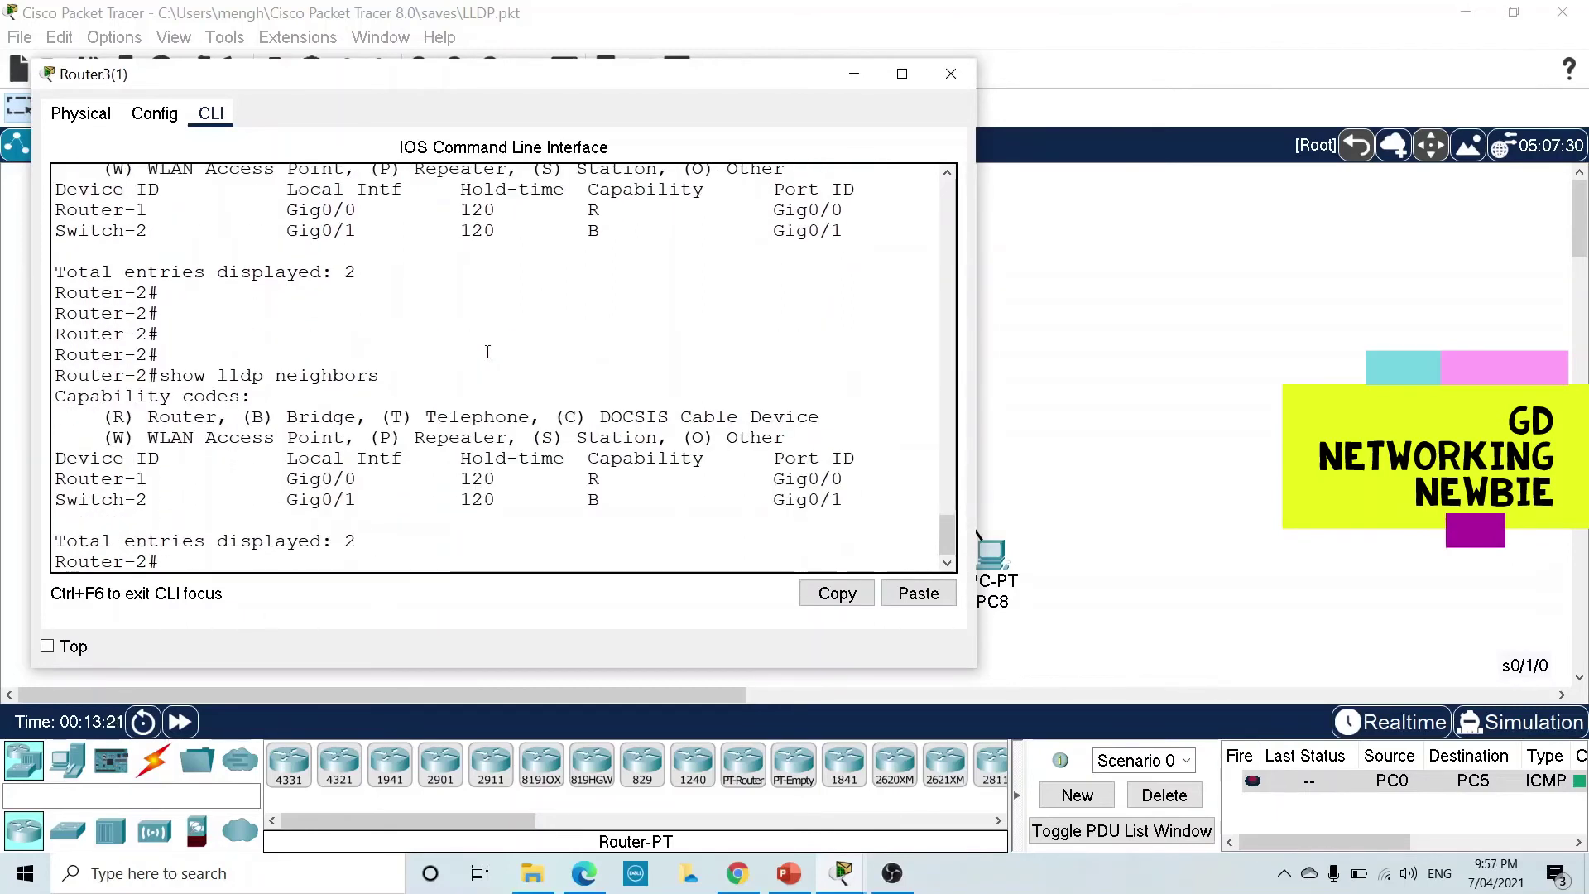
left_click(855, 74)
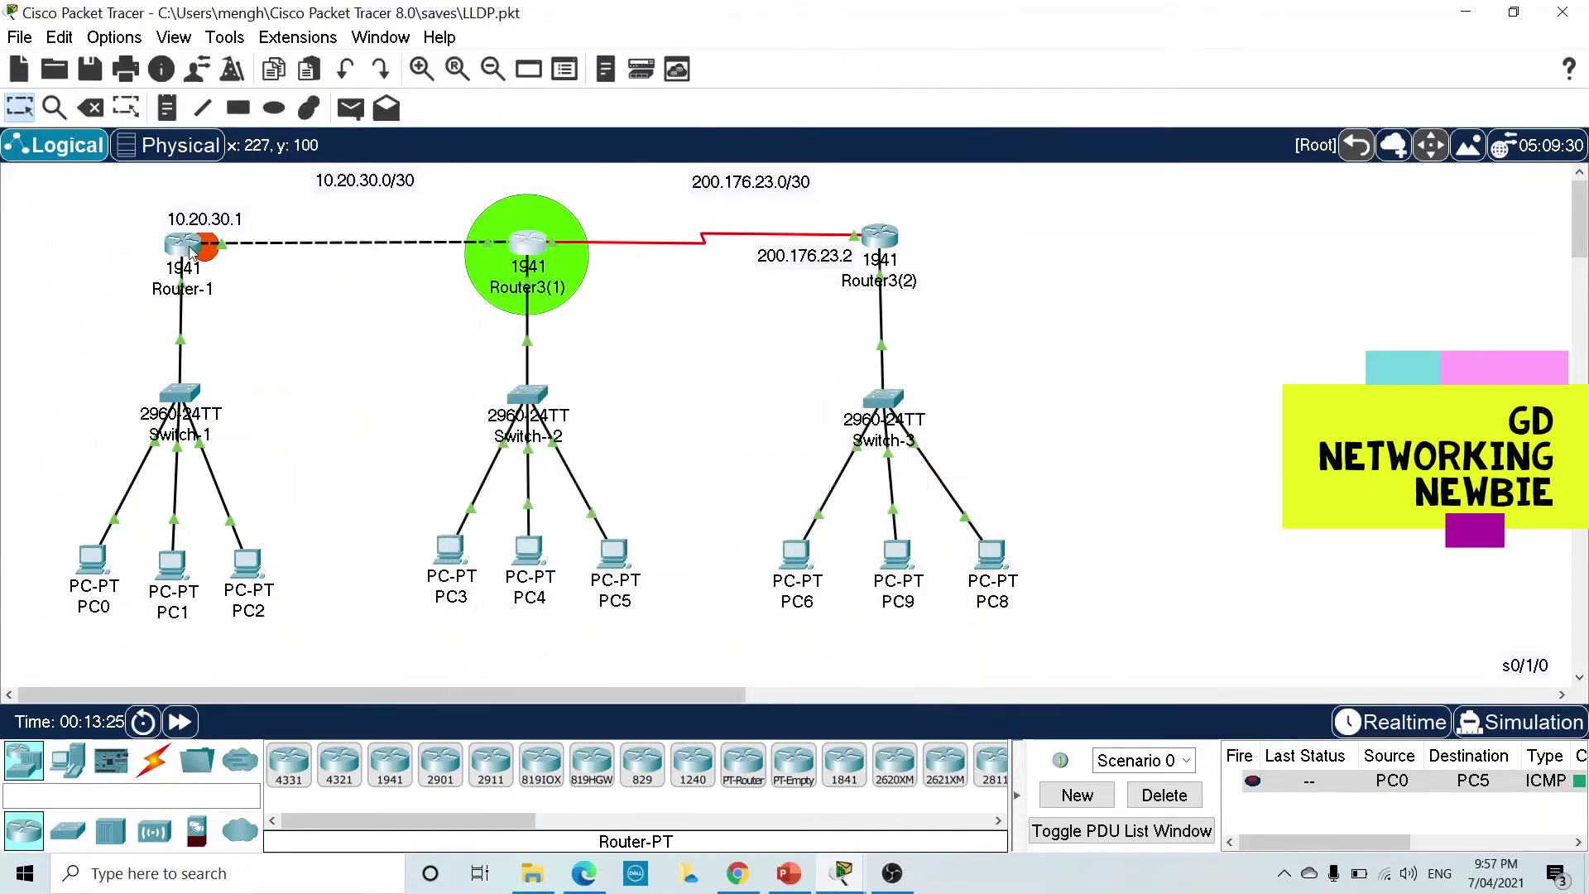
- Check Router-1's LLDP neighbors with show lldp neighbors, and minimize its window
left_click(189, 247)
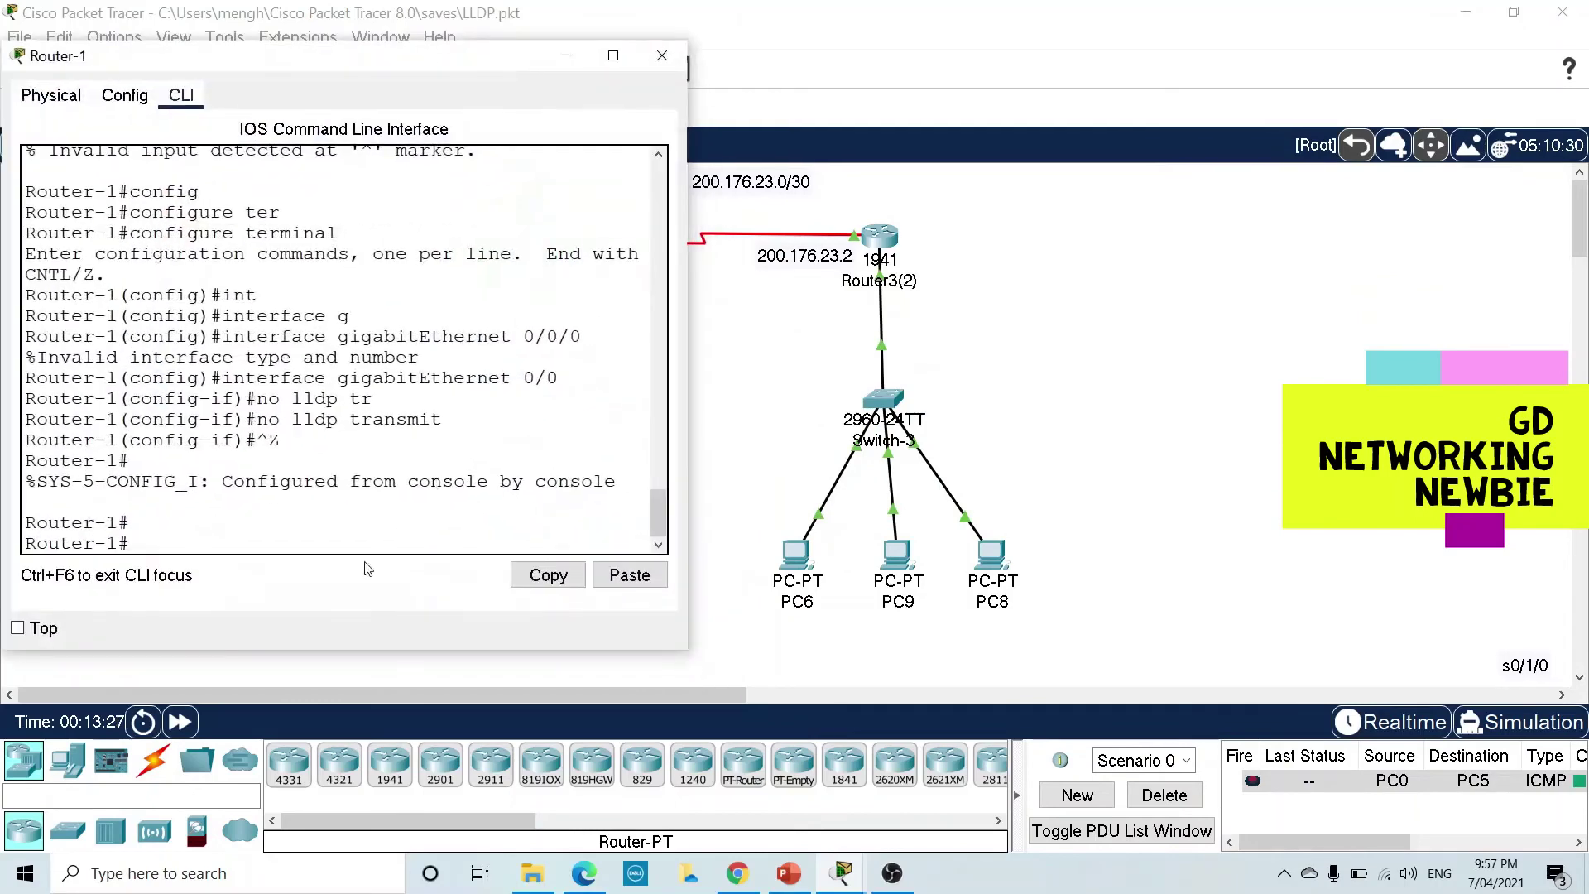
key("Return")
key("Return")
type("show")
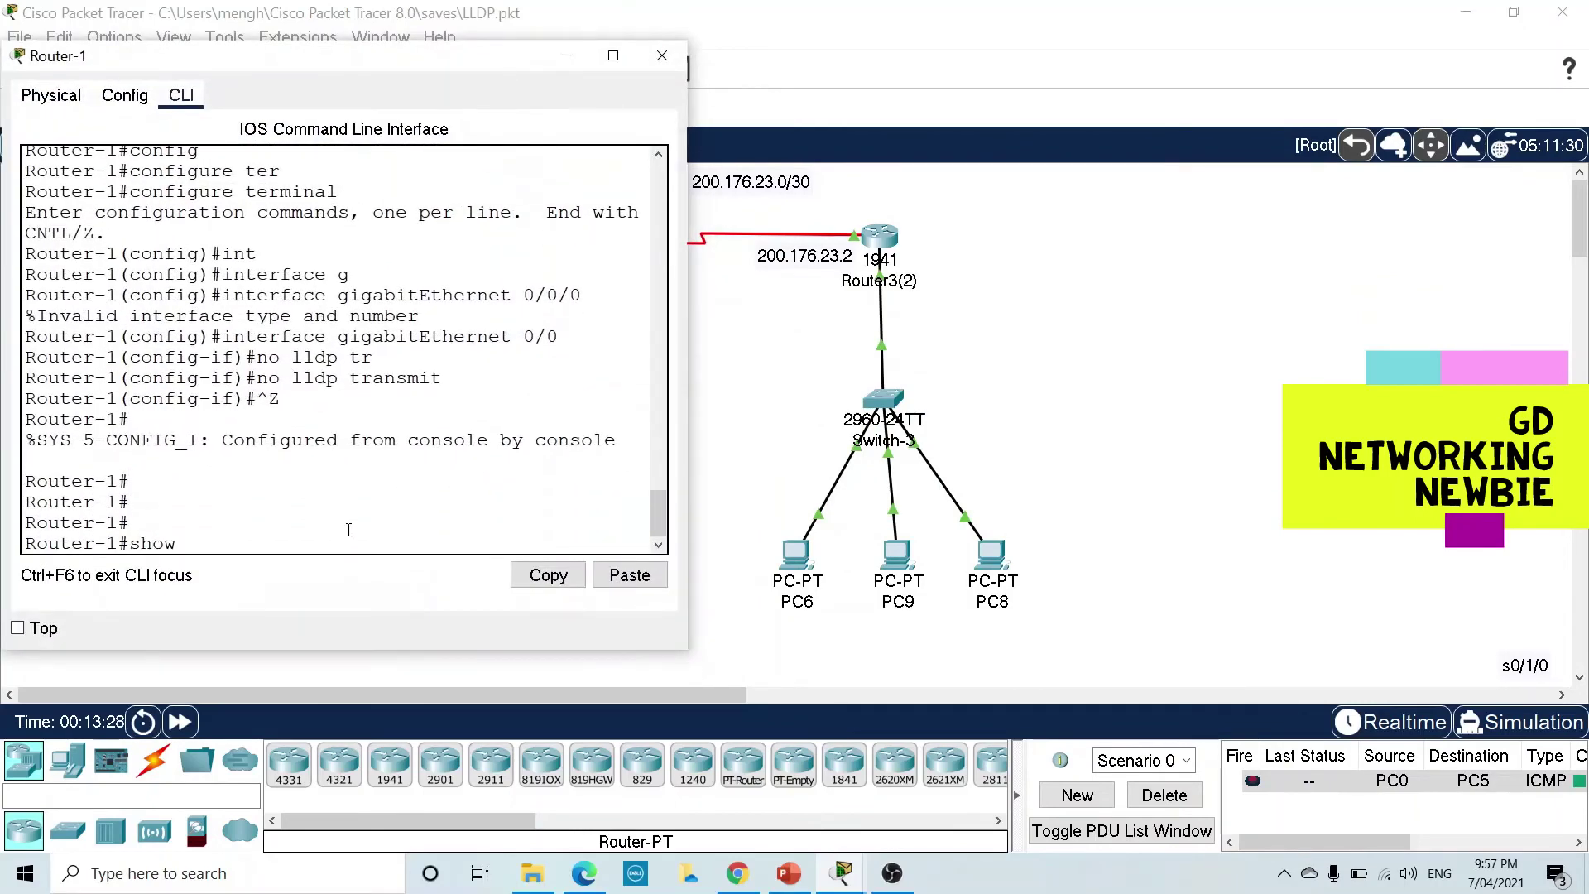
type(" cd")
key("Tab")
key("BackSpace")
key("BackSpace")
key("BackSpace")
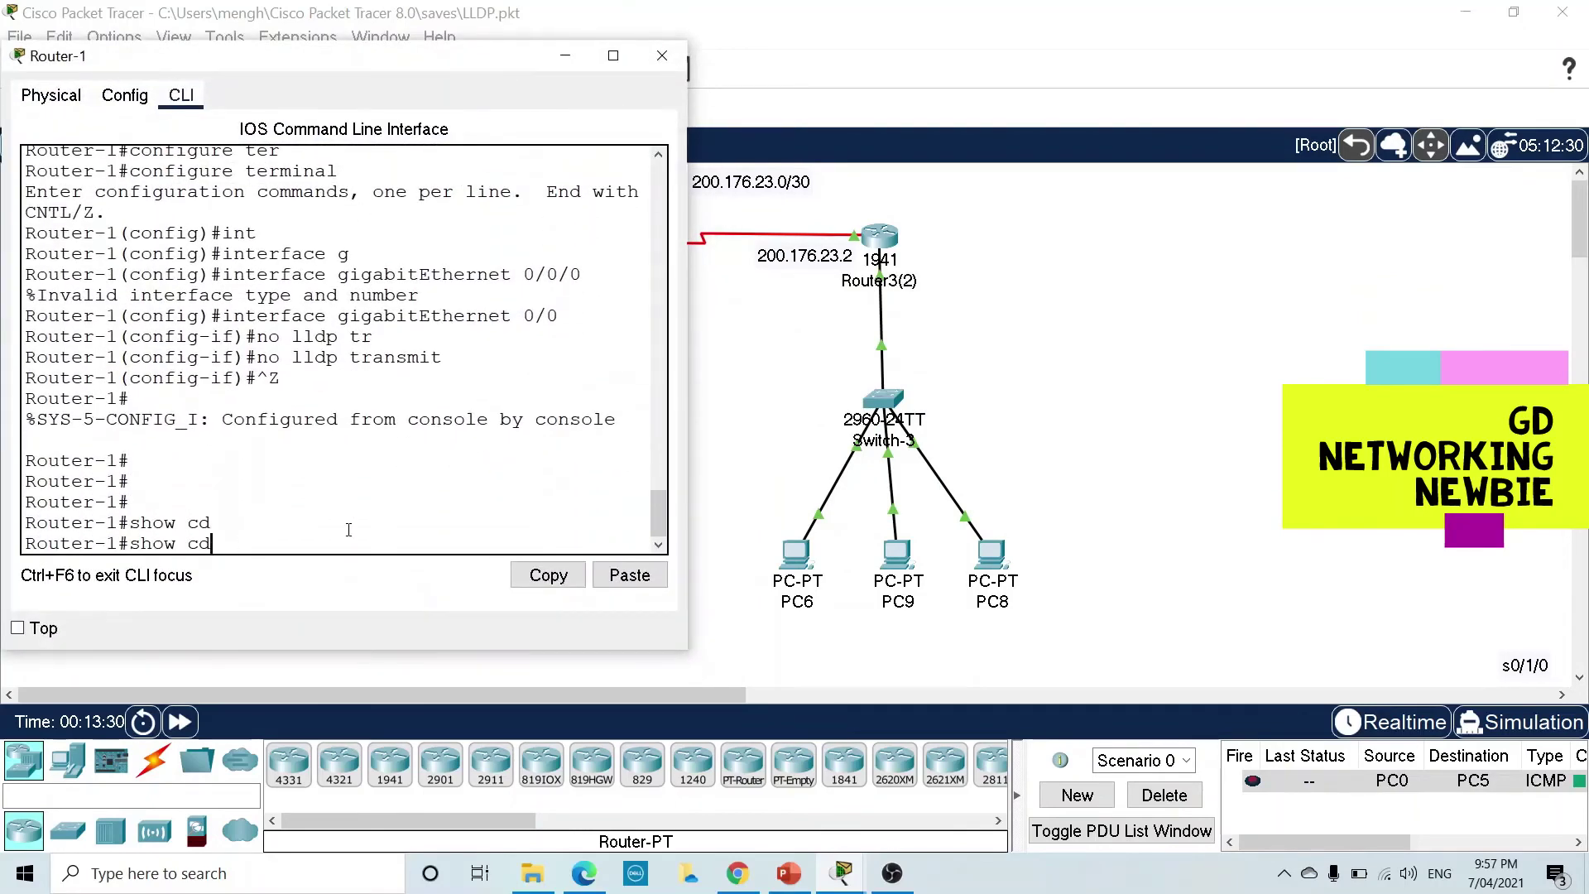
type("lldp")
key("Tab")
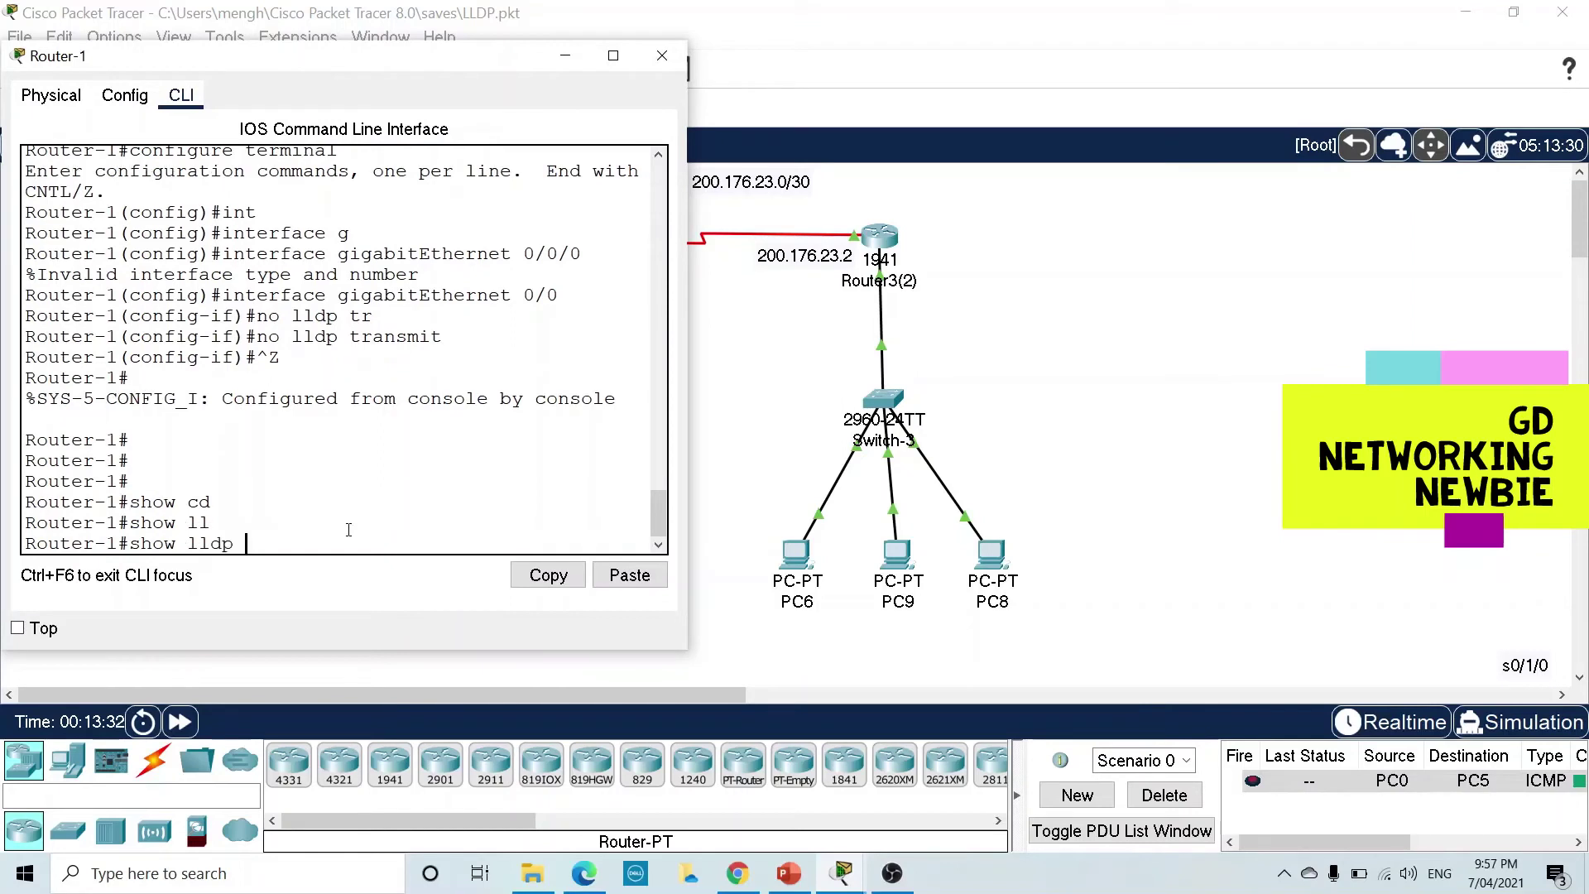
type("ne")
key("Tab")
key("Return")
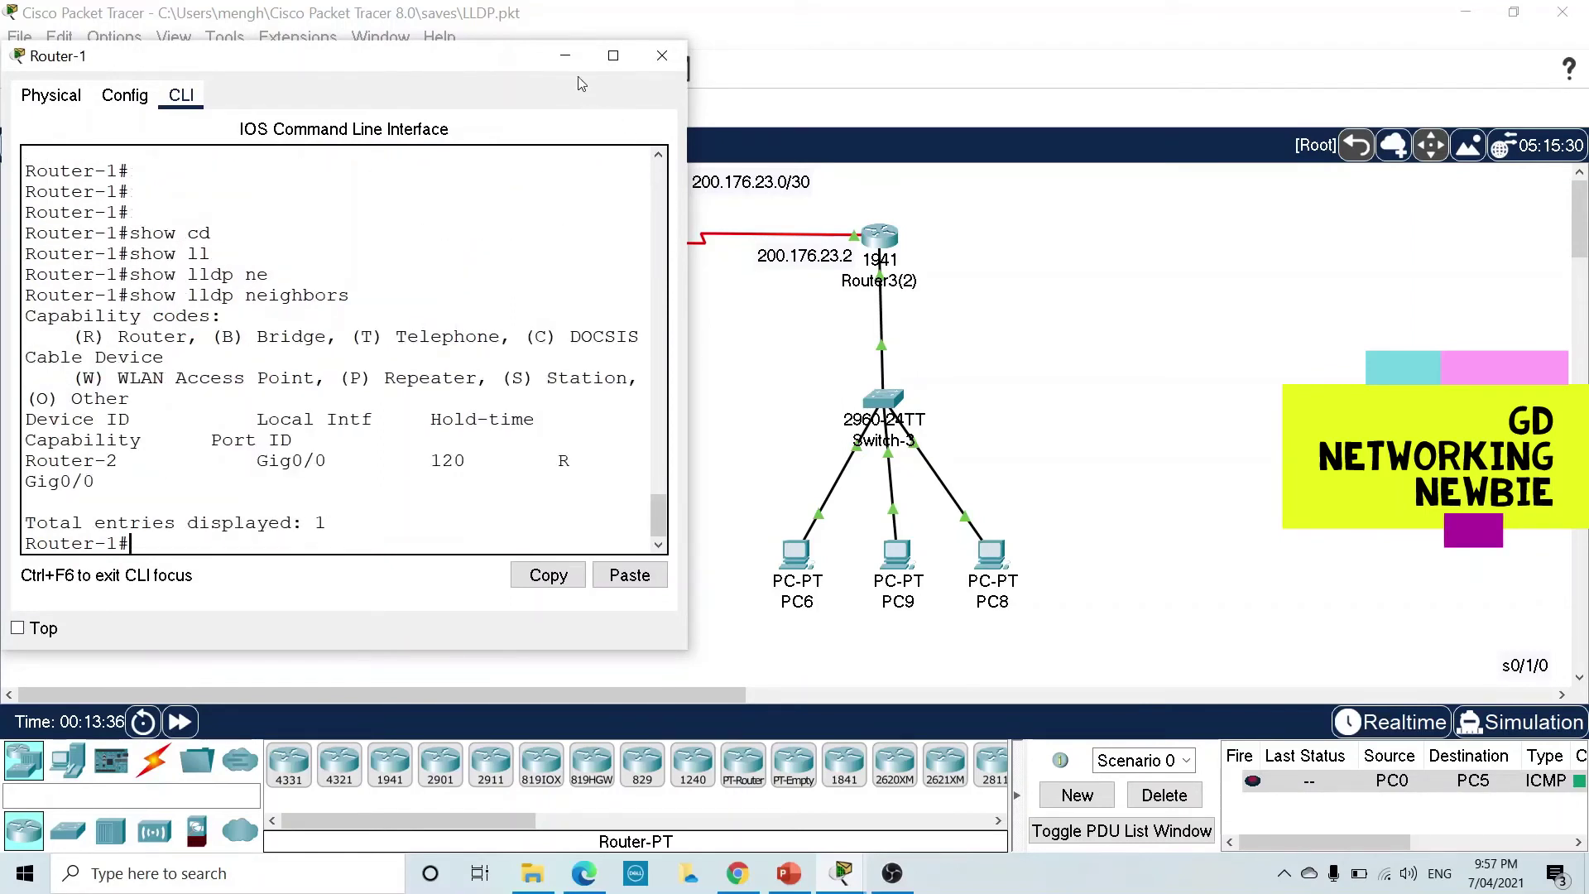
left_click(565, 55)
- Return to Router3(1)'s command line and run show lldp neighbors again
left_click(515, 265)
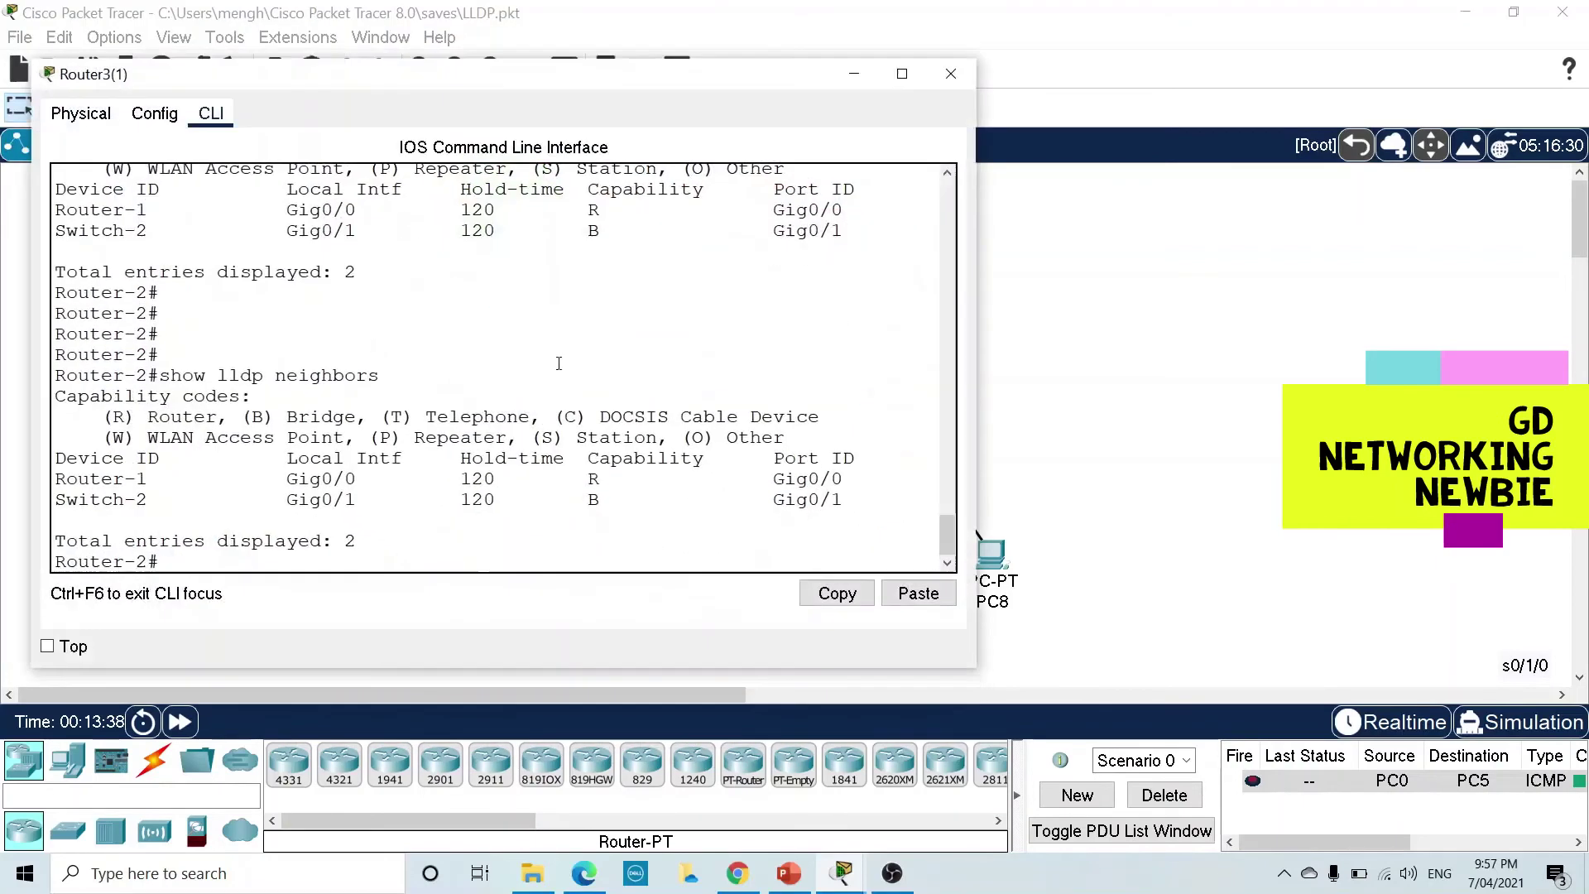
key("Return")
key("Return")
key("Return")
key("Up")
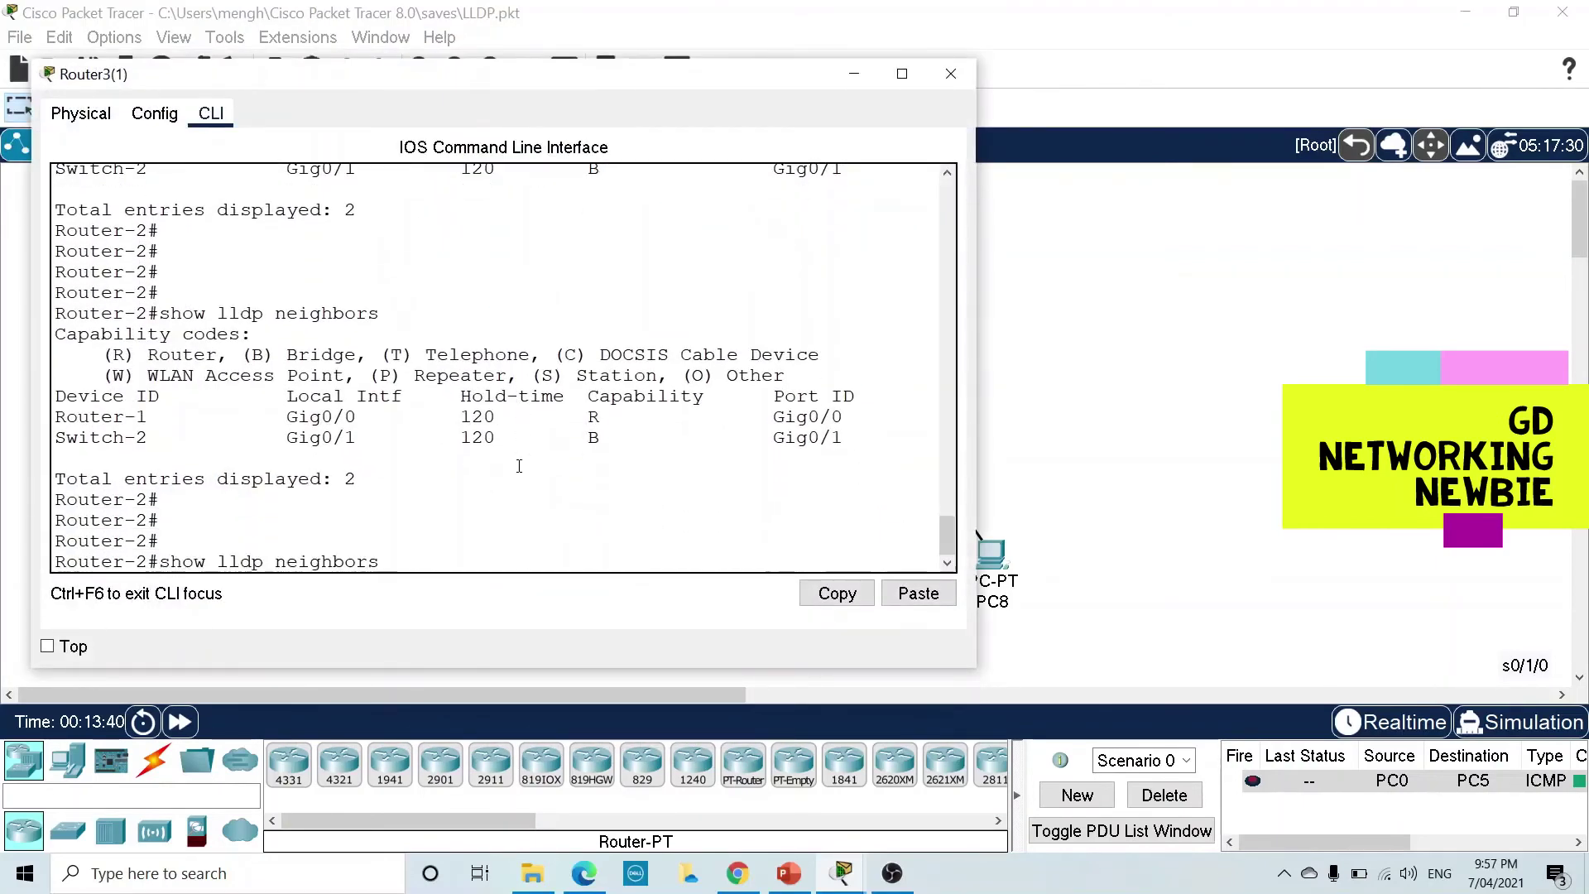
key("Return")
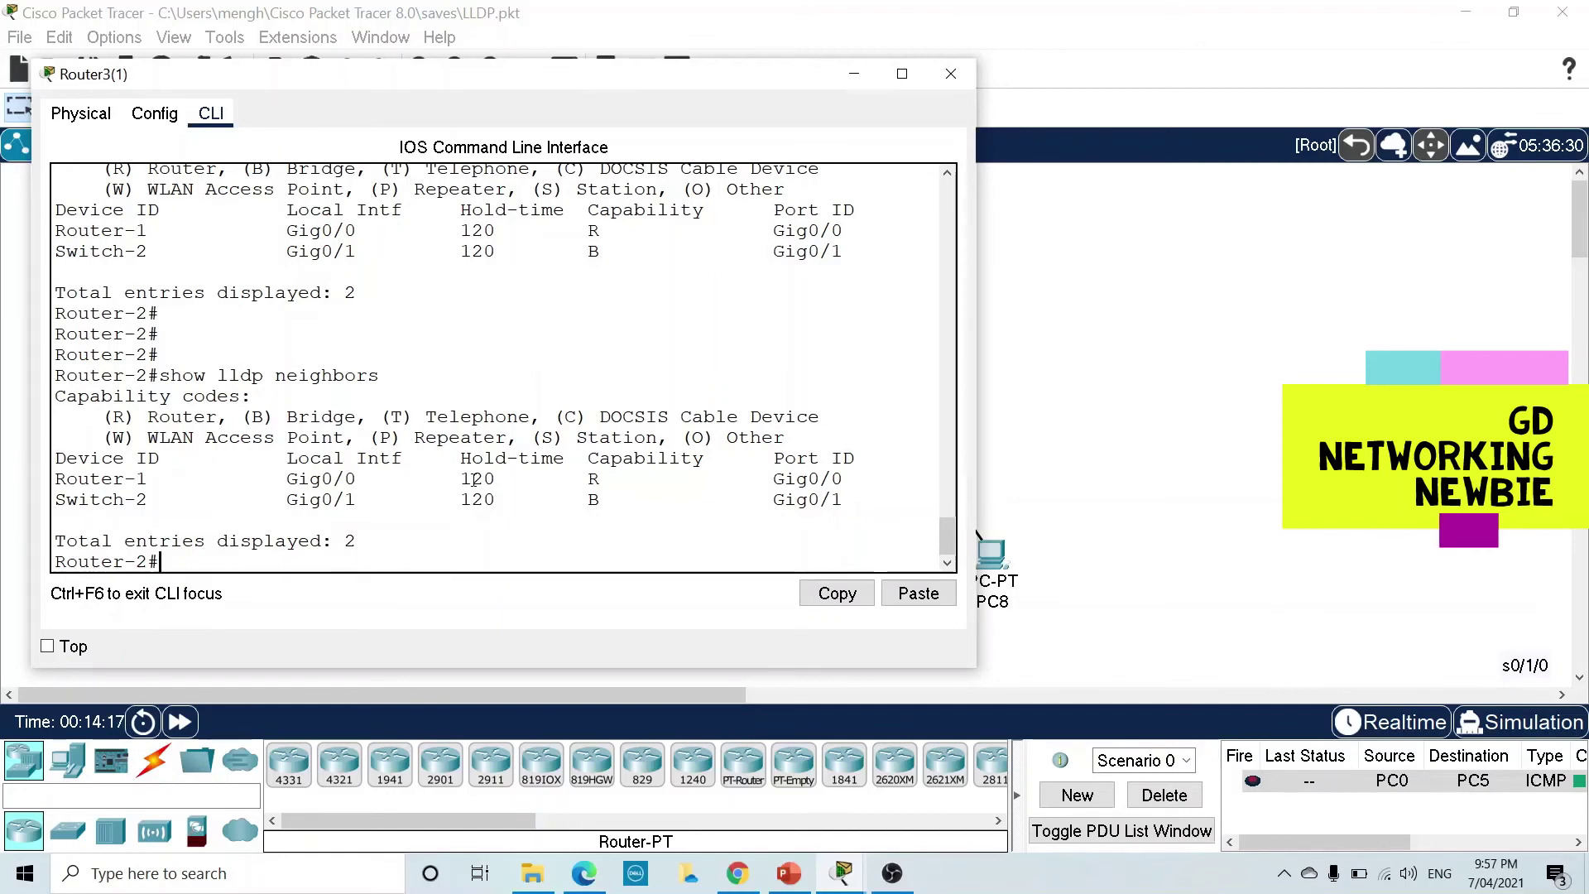
- Fast-forward the network's simulated time several times so that the LLDP hold time can expire
left_click(180, 727)
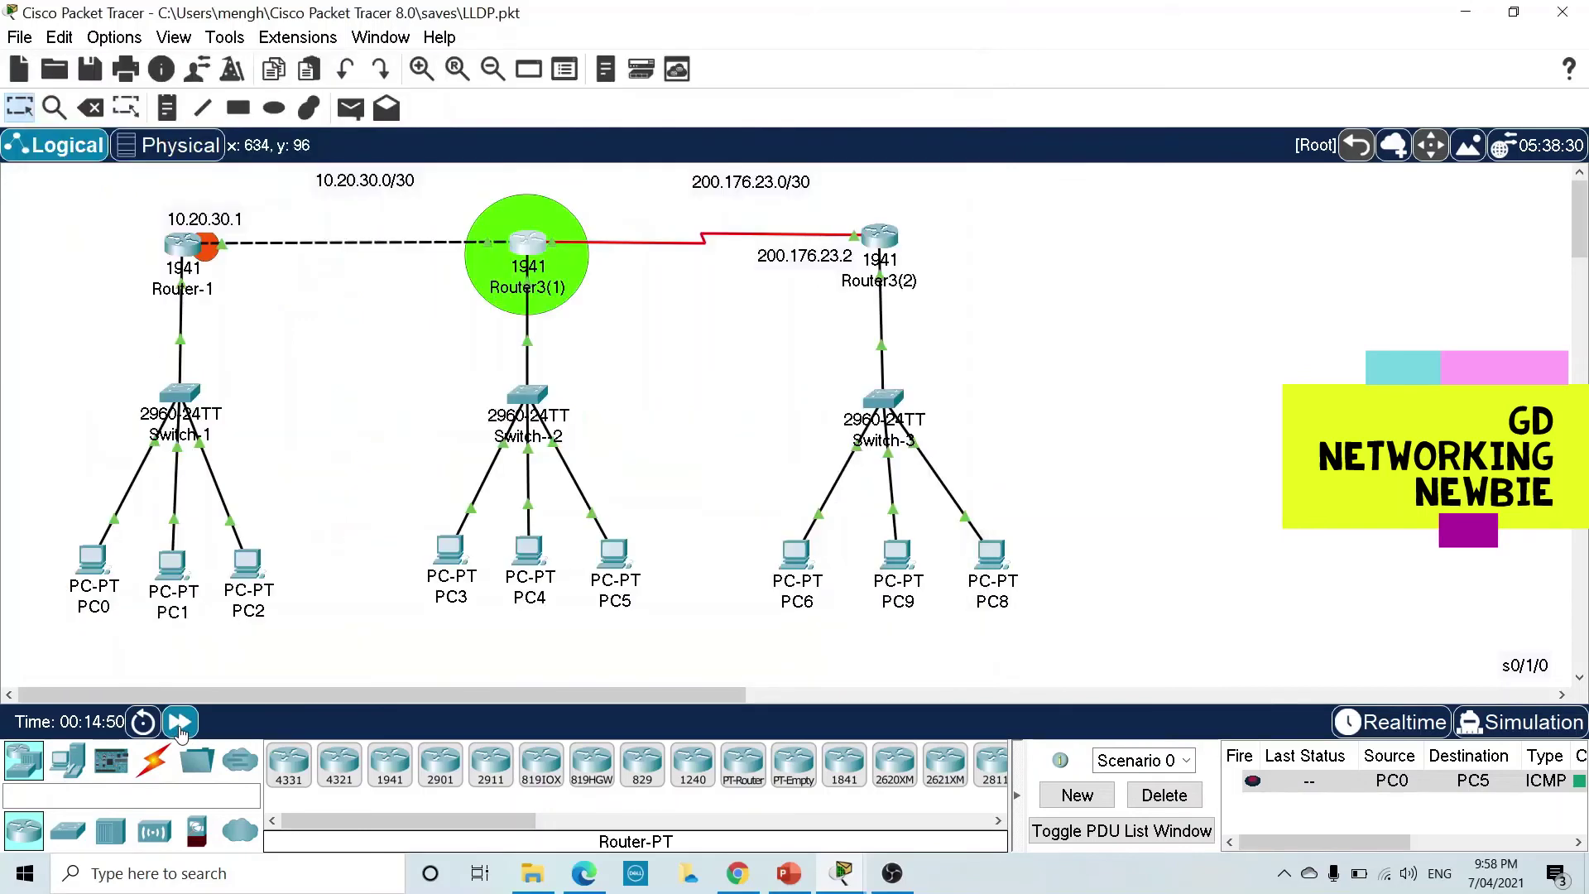
left_click(180, 727)
left_click(181, 726)
left_click(180, 726)
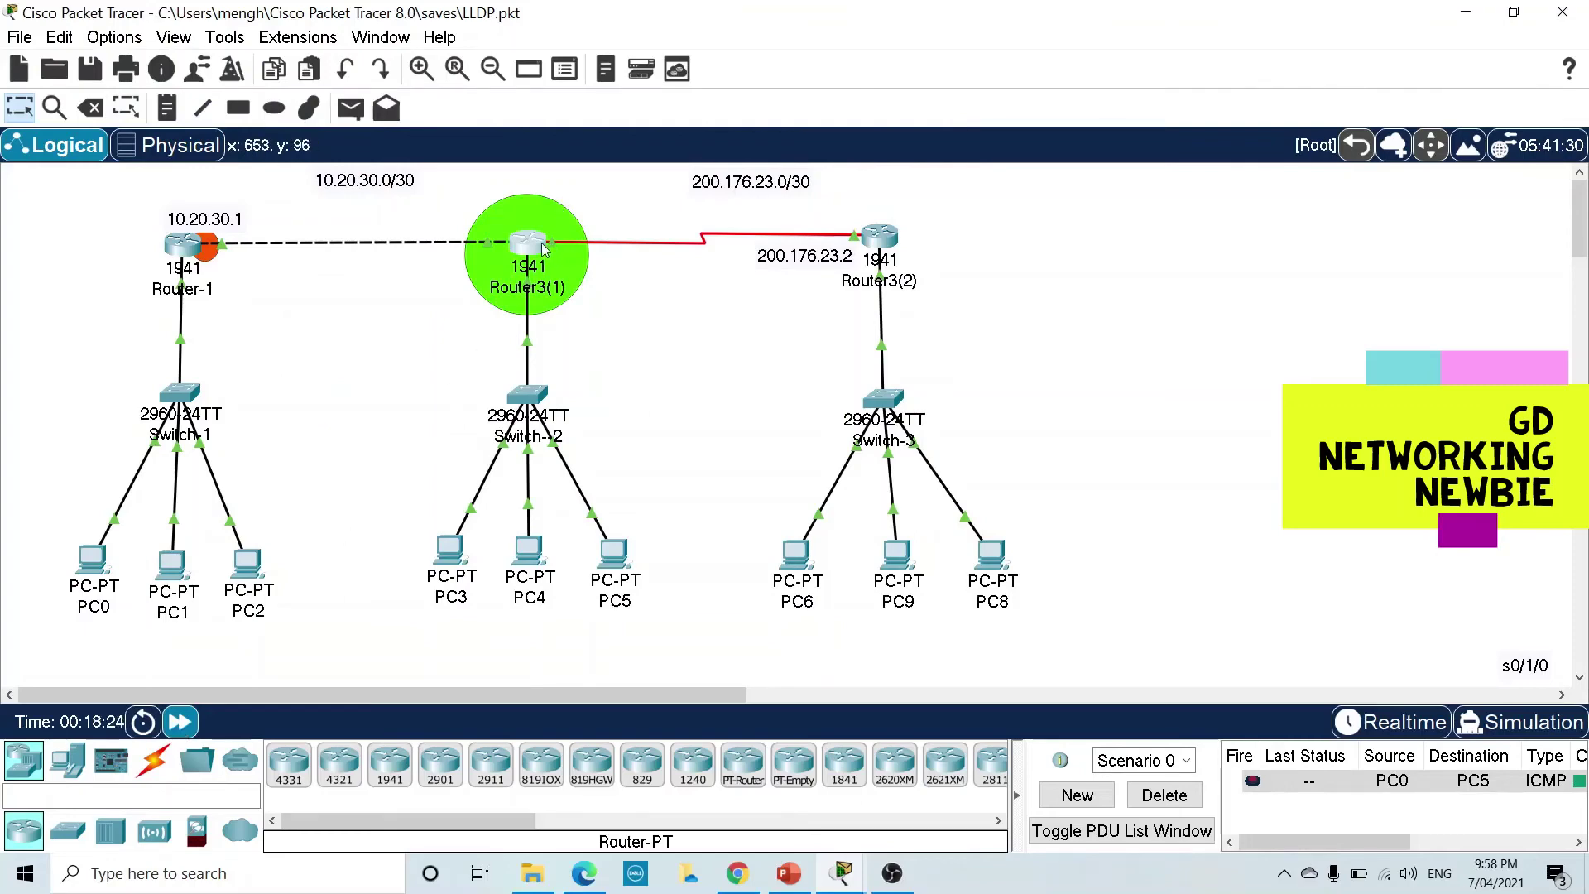
- Rerun show lldp neighbors on Router3(1), highlight the entry total and the Switch-2 entry, and minimize the window
mouse_move(544, 248)
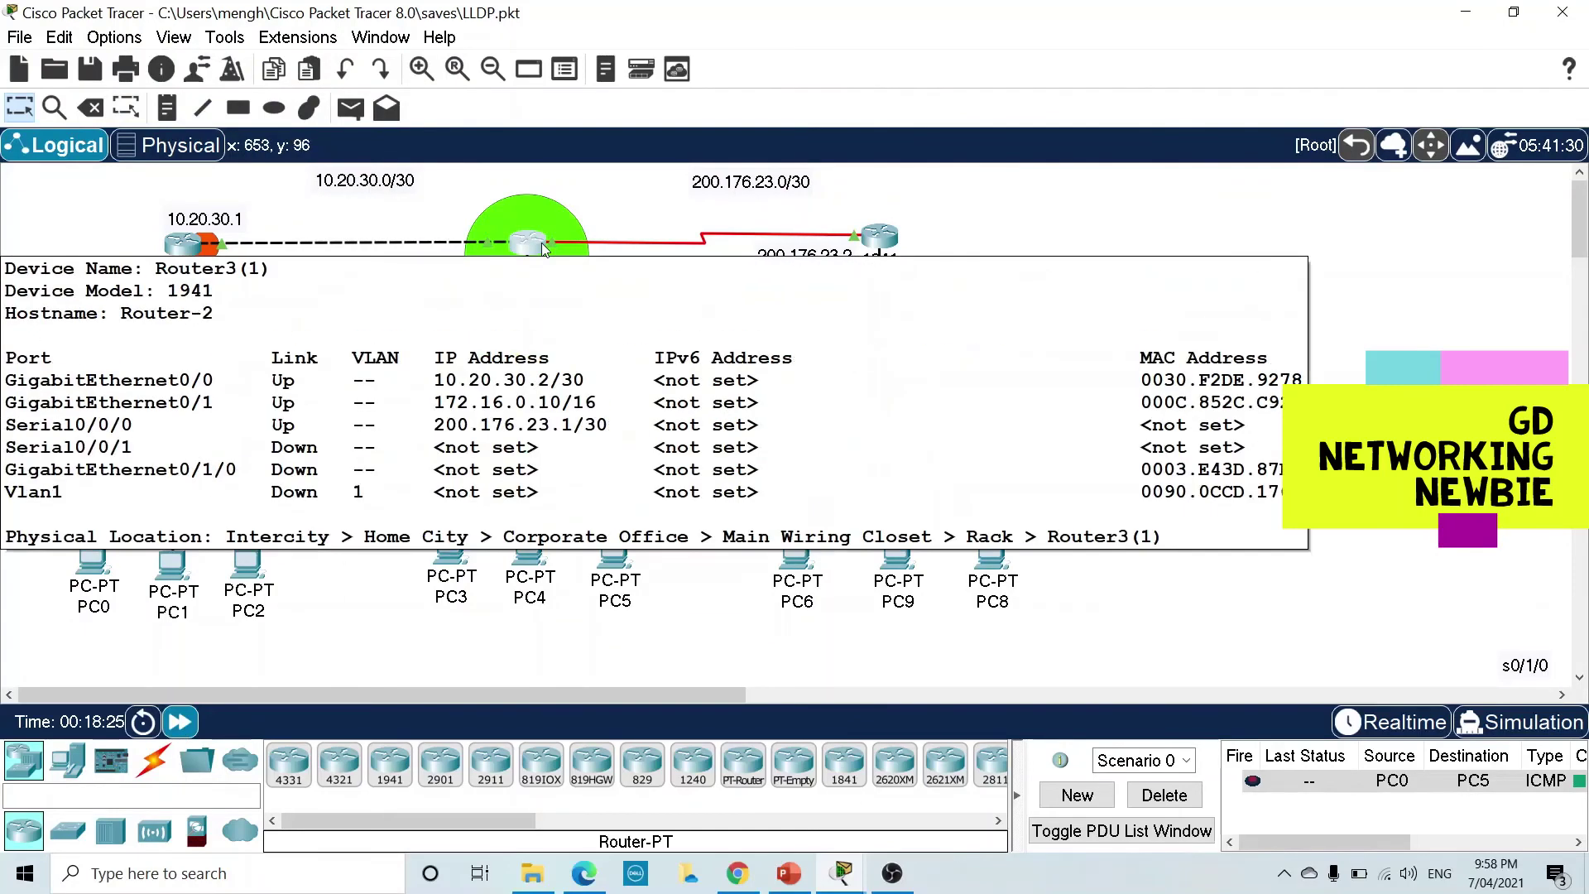
left_click(544, 248)
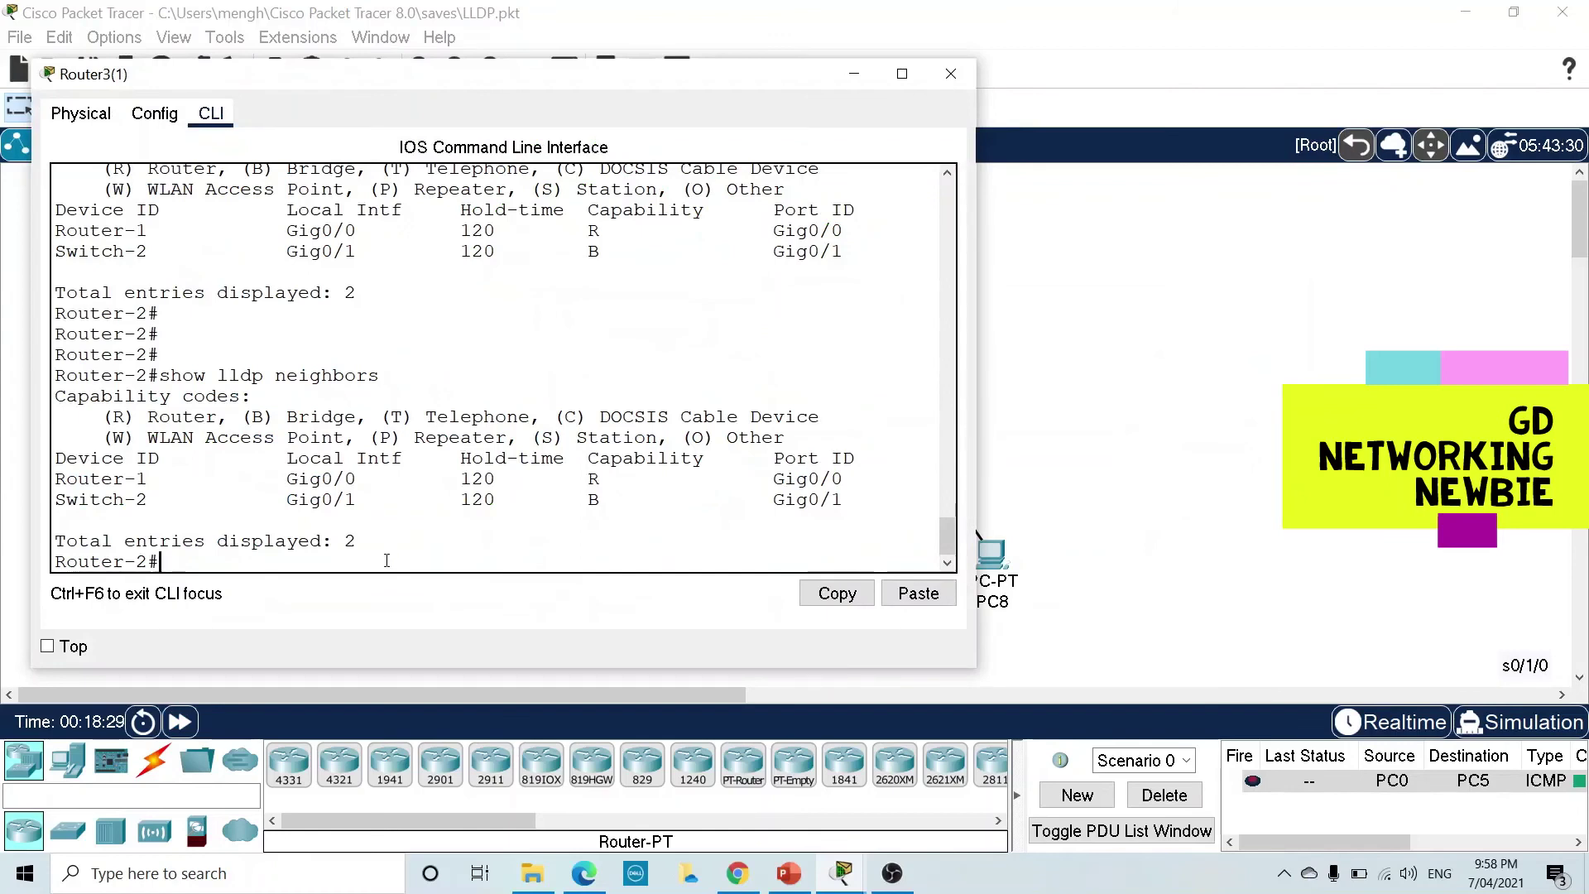
key("Up")
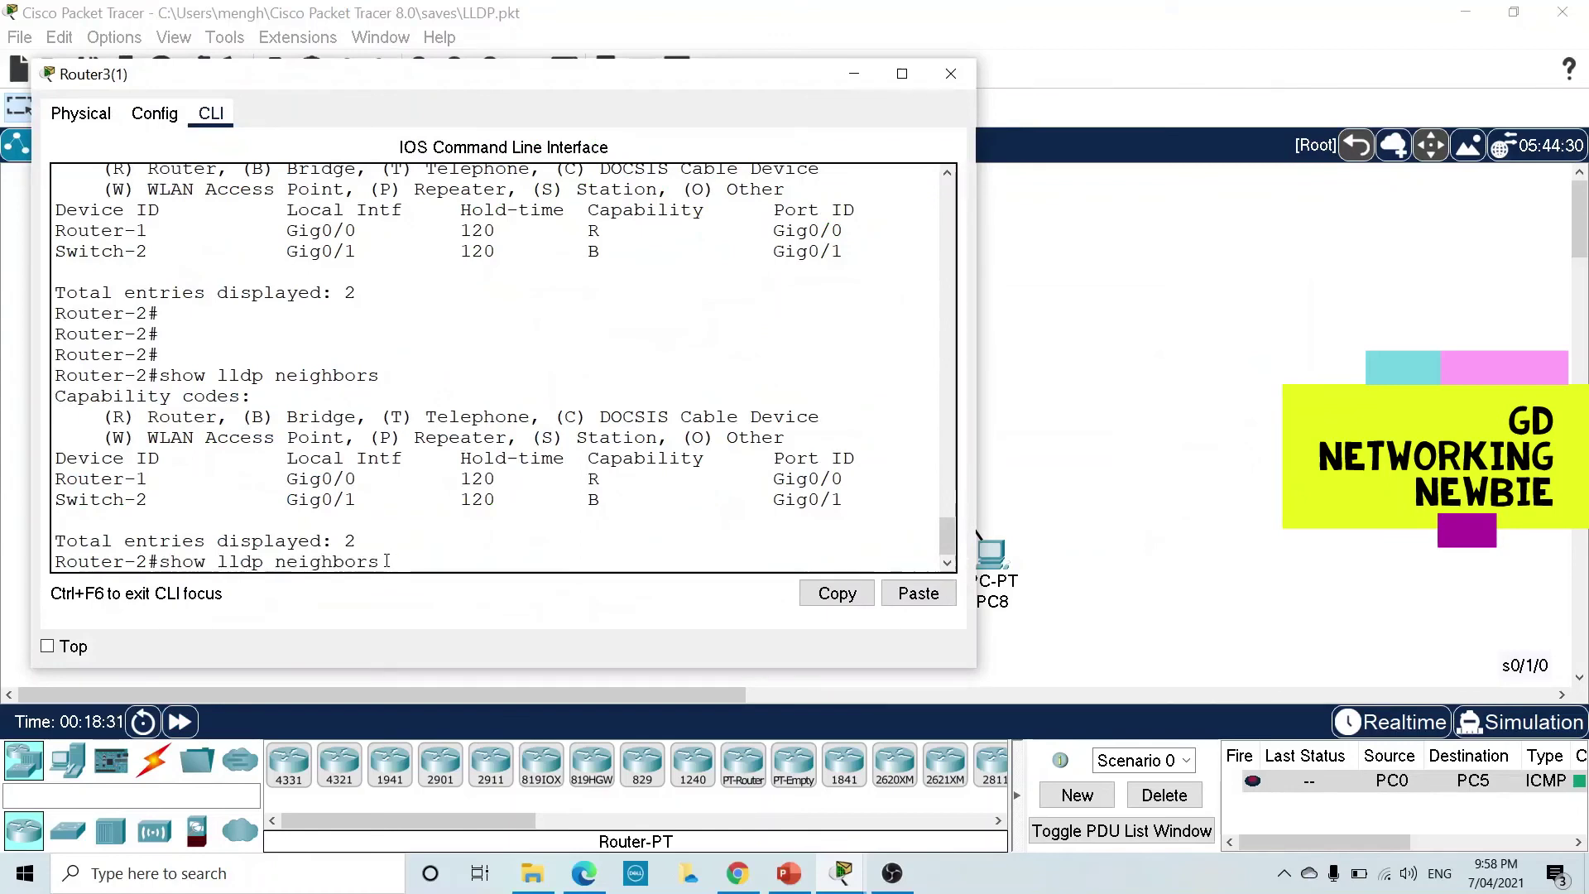
key("Return")
left_click_drag(365, 551, 137, 543)
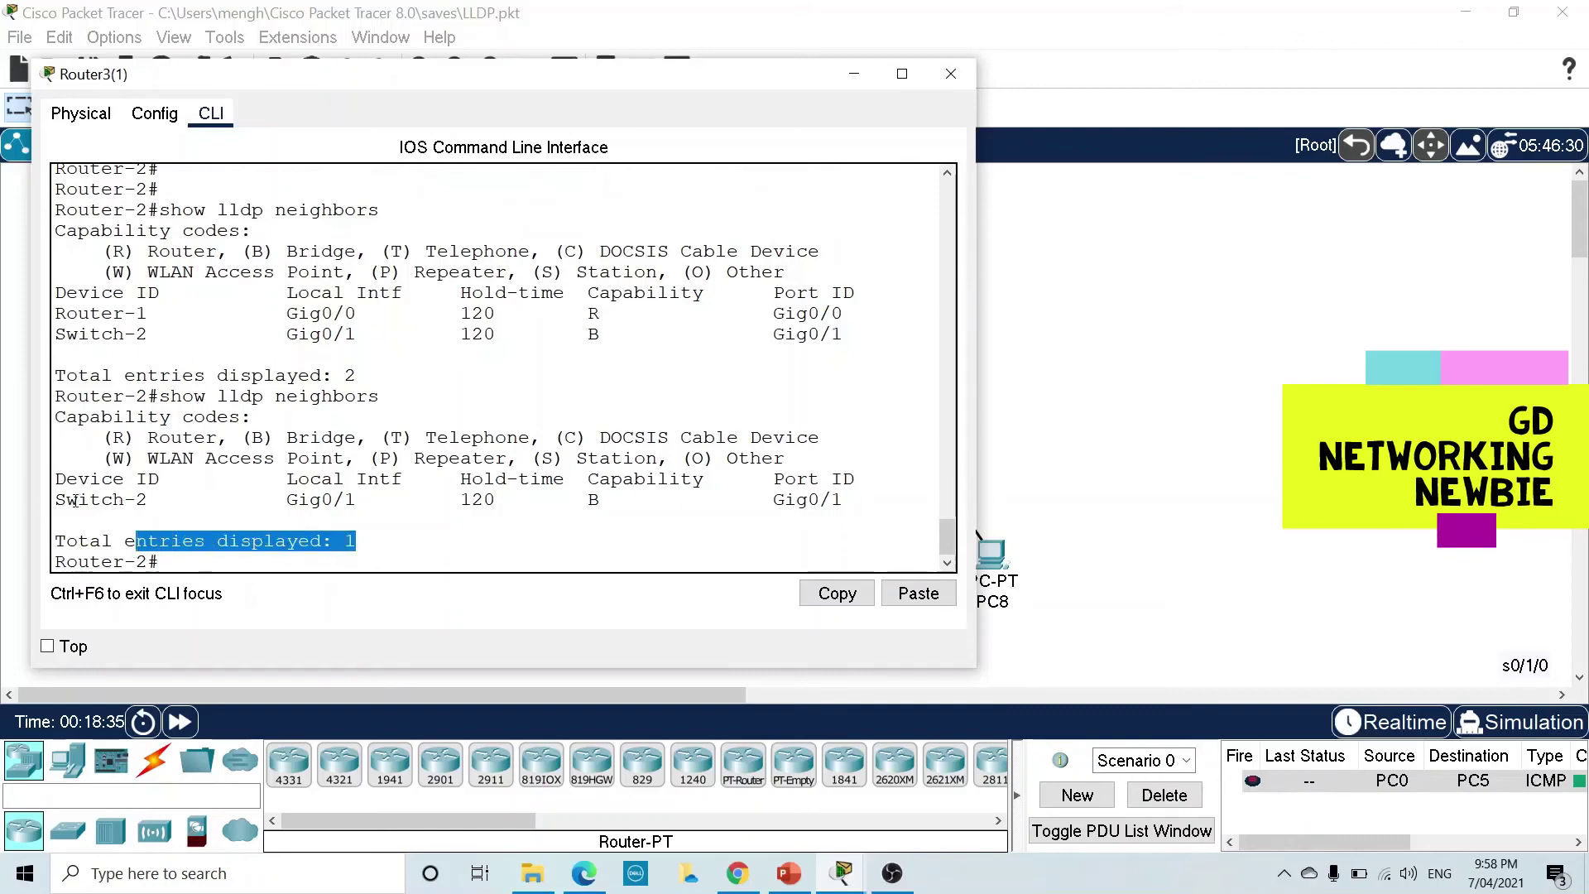
left_click_drag(53, 500, 150, 500)
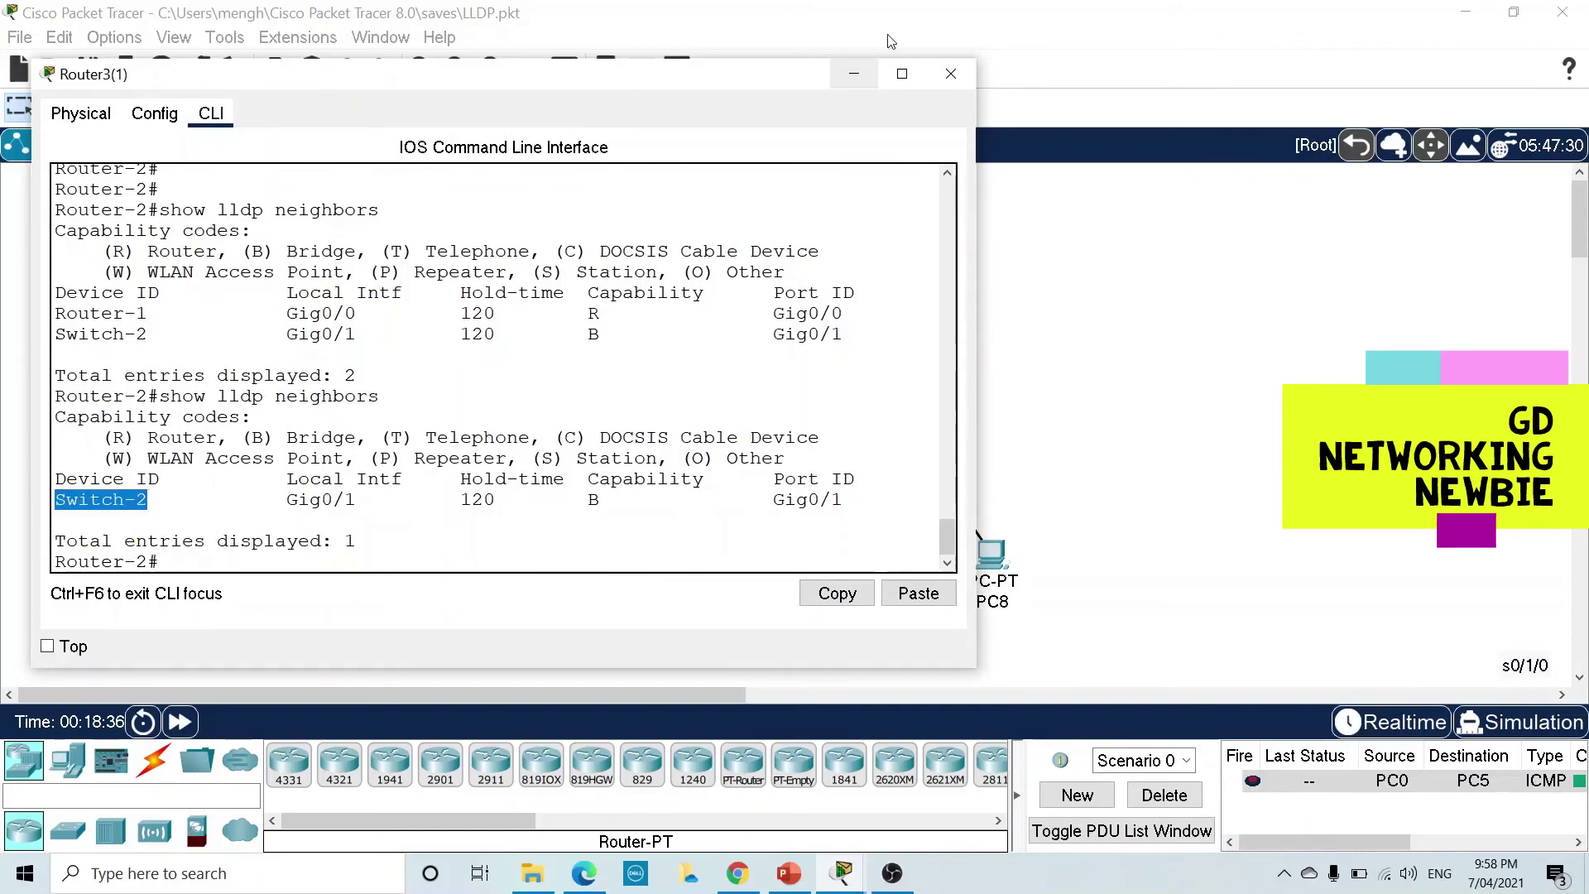
left_click(857, 75)
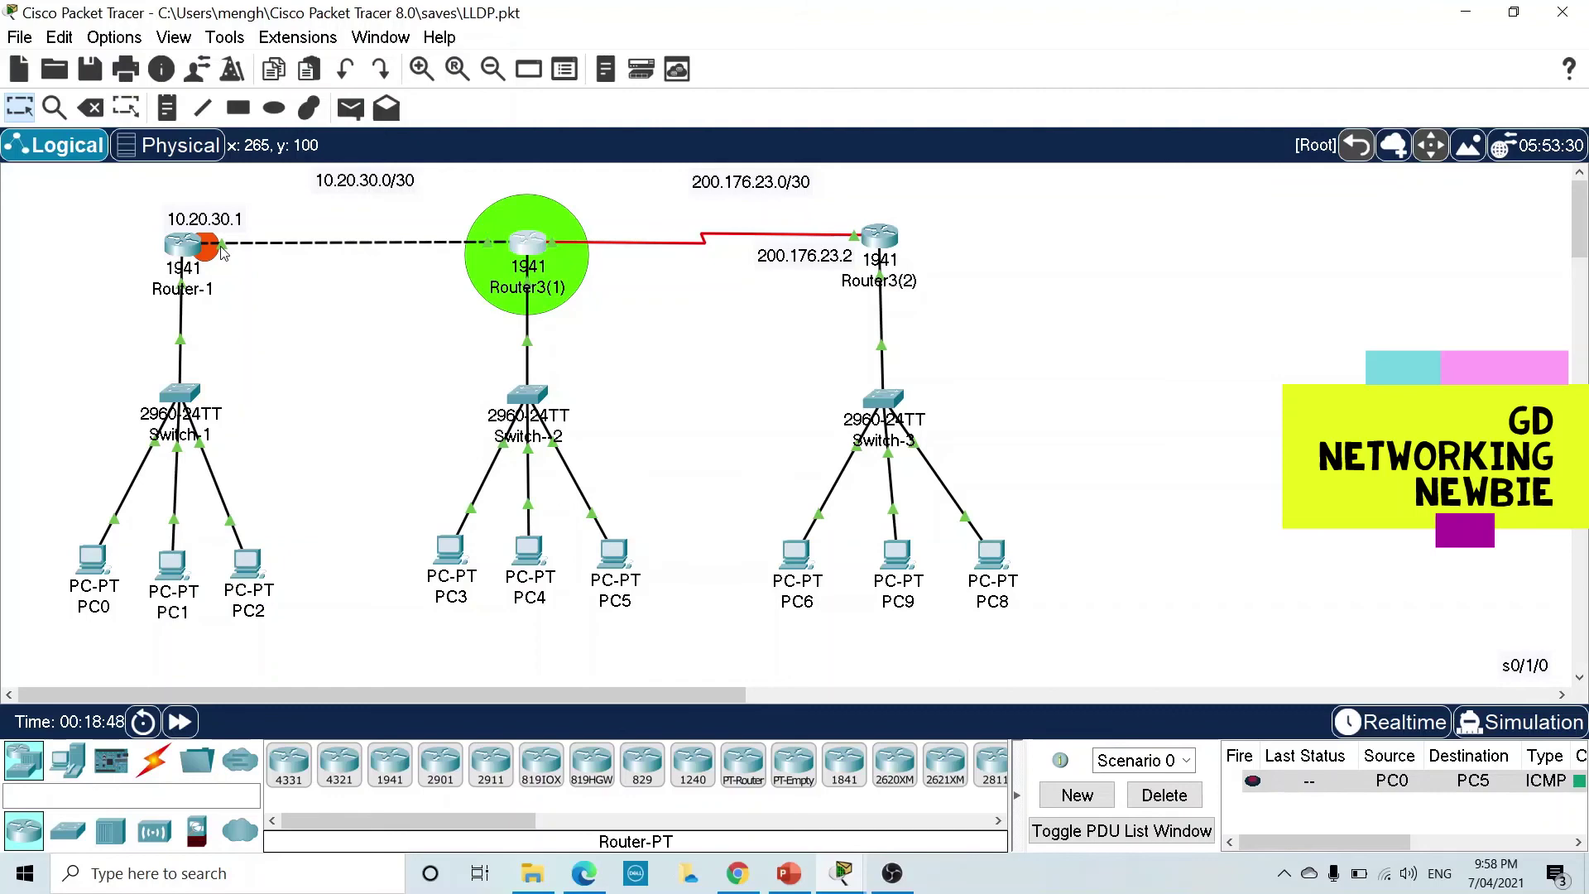
- Run show lldp neighbors on Router-1 again, widen its window to read the table, and minimize it
left_click(193, 243)
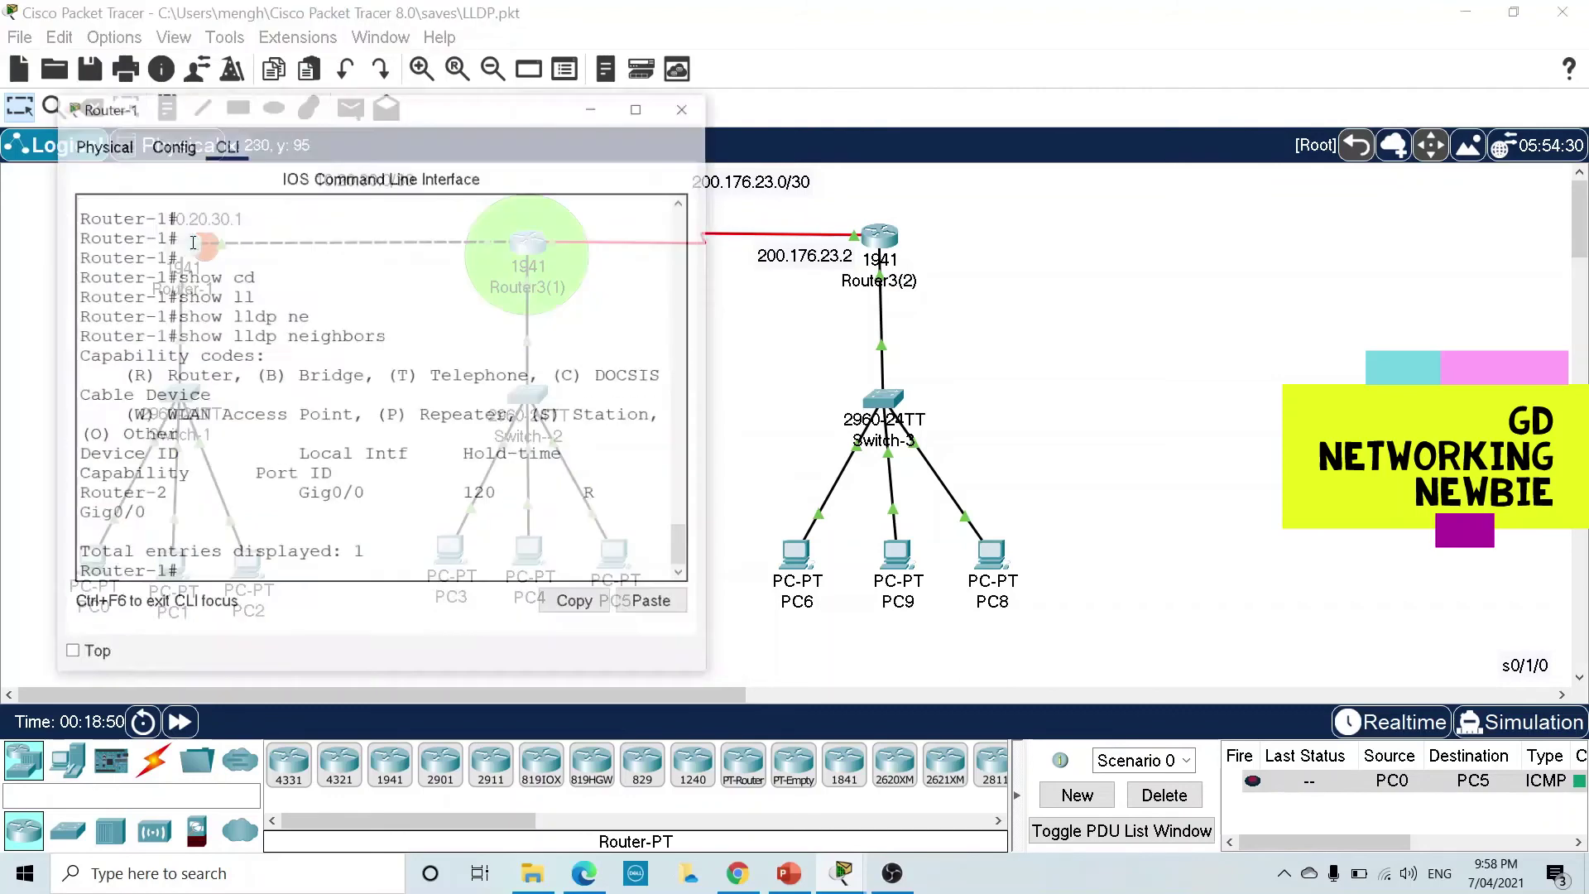
key("Return")
key("Return")
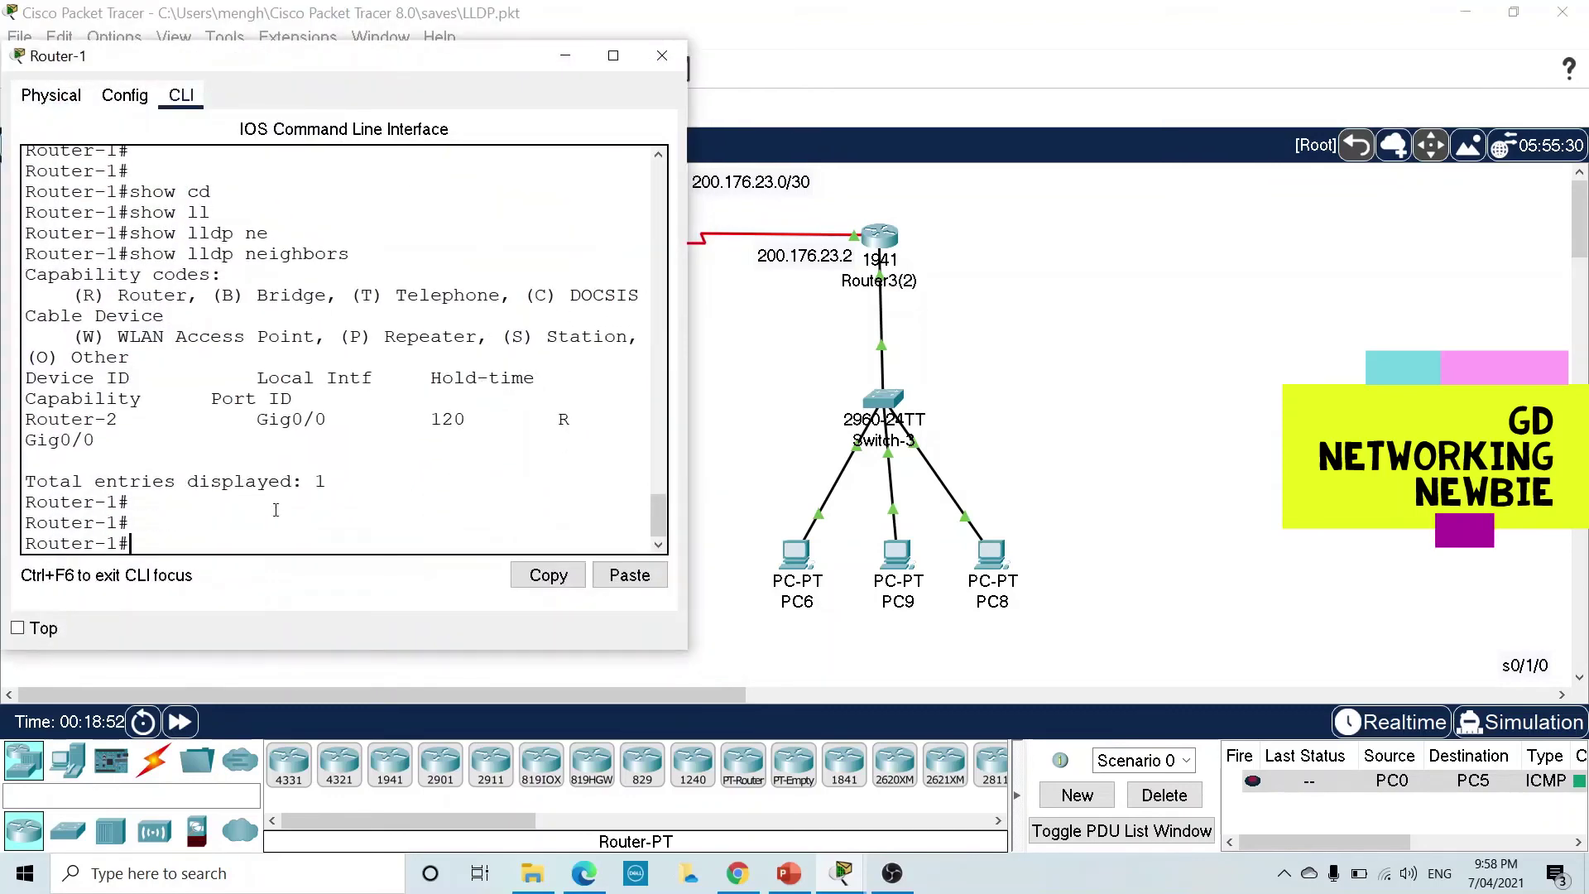
key("Up")
key("Return")
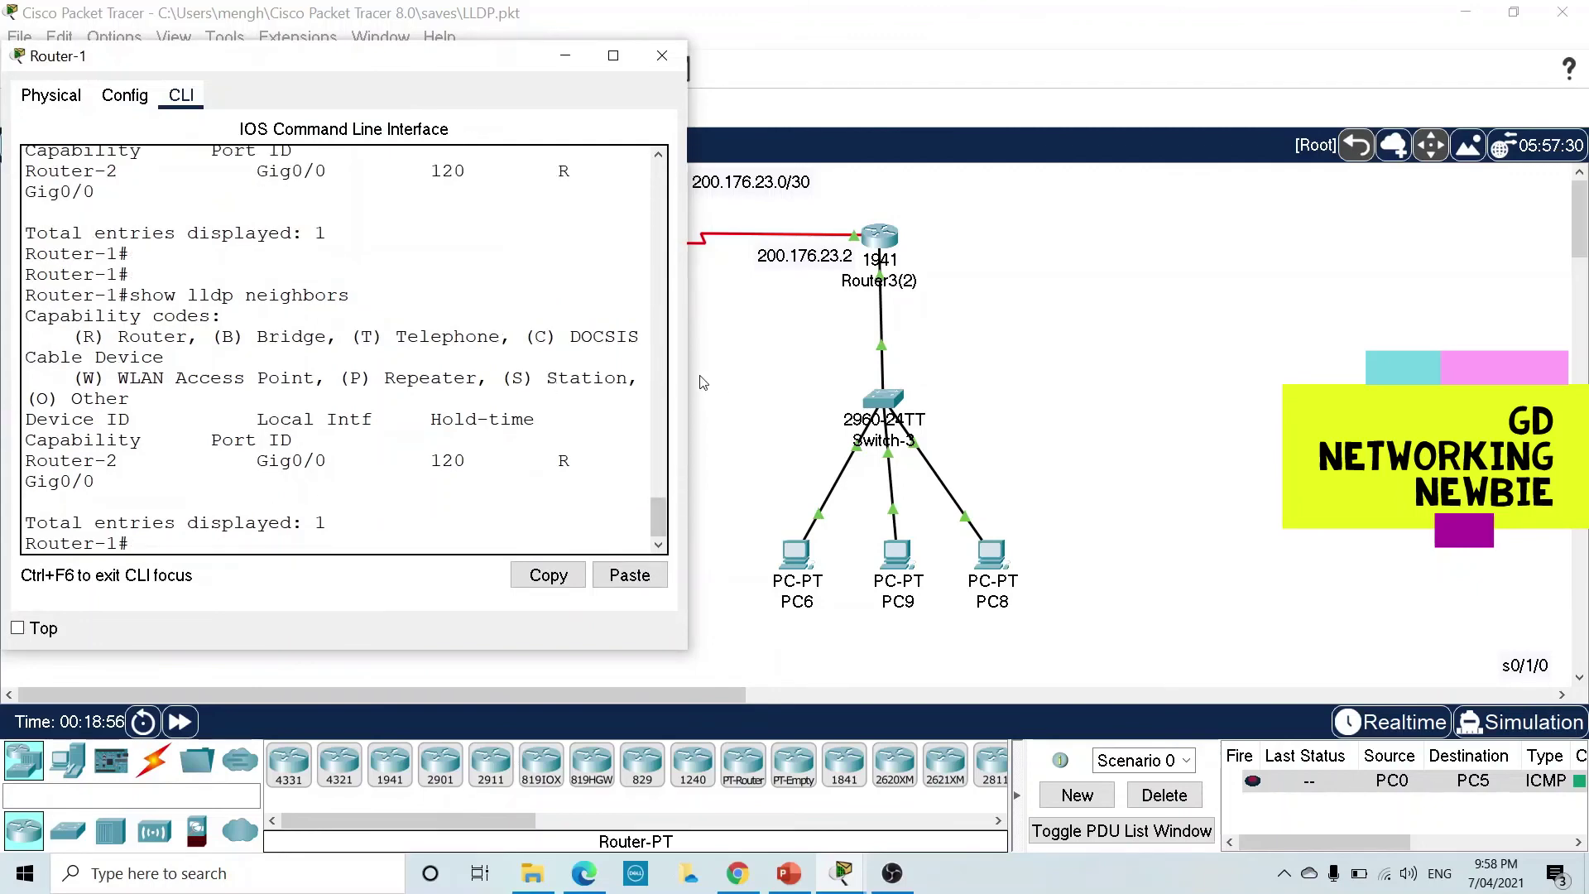
left_click_drag(687, 372, 840, 365)
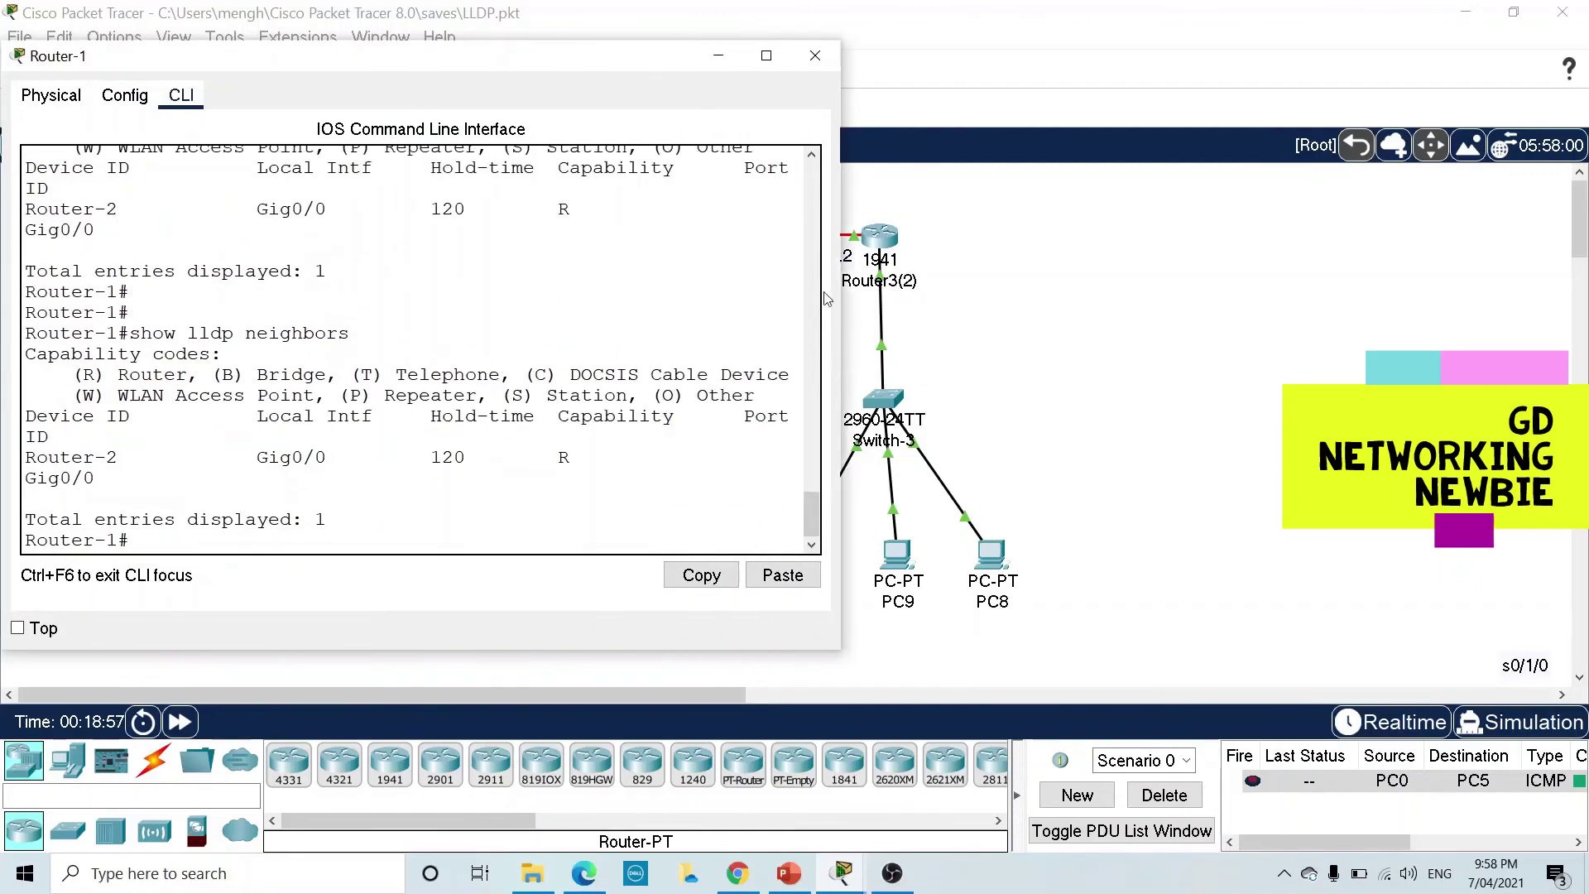
left_click(708, 63)
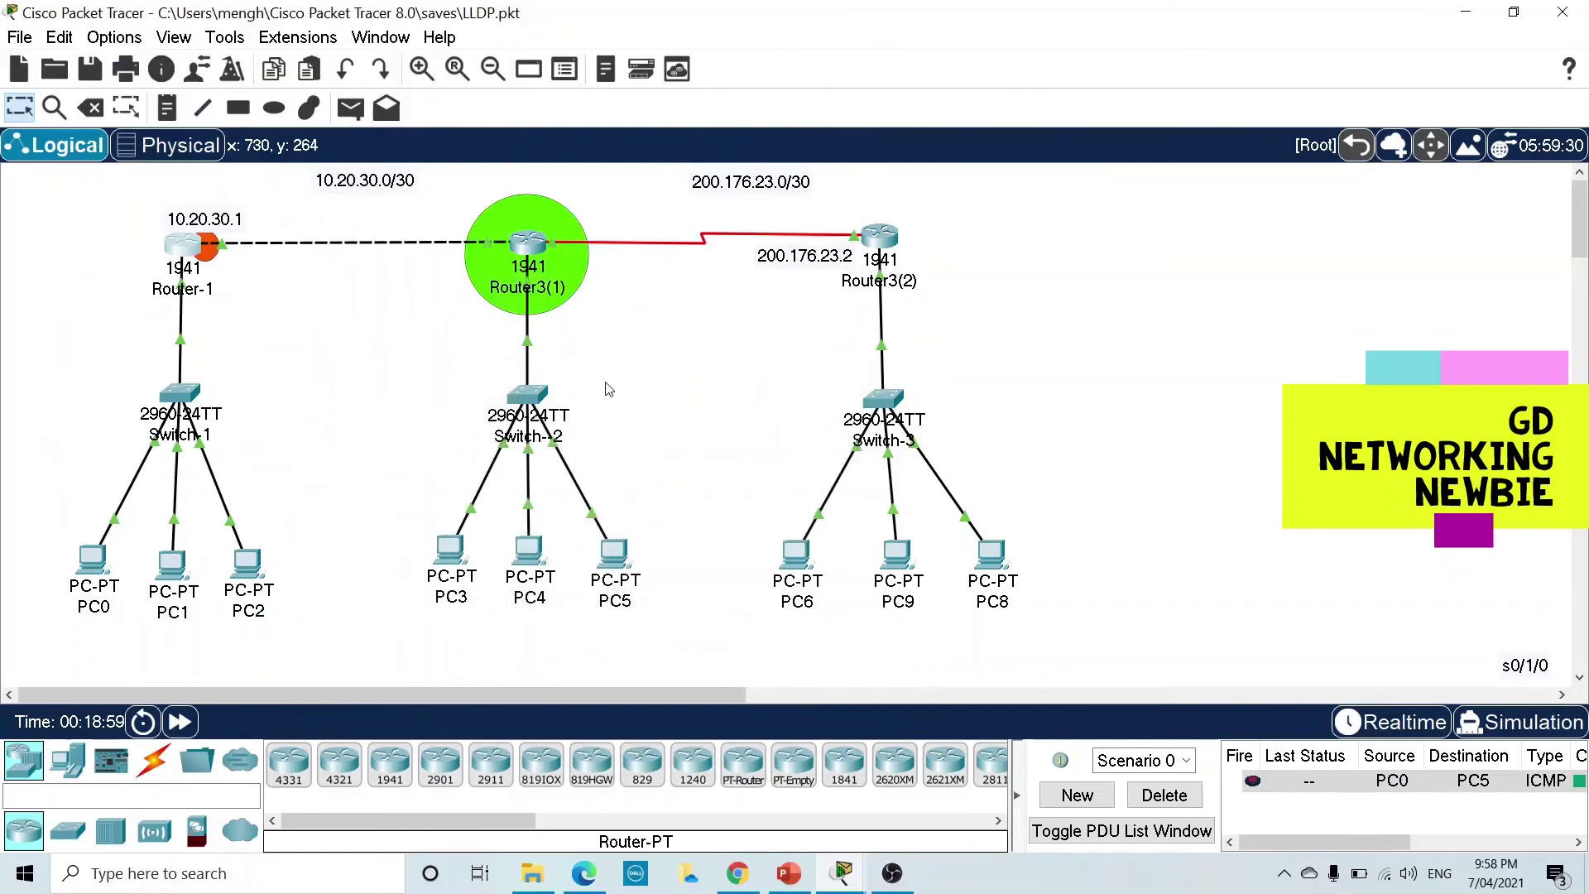